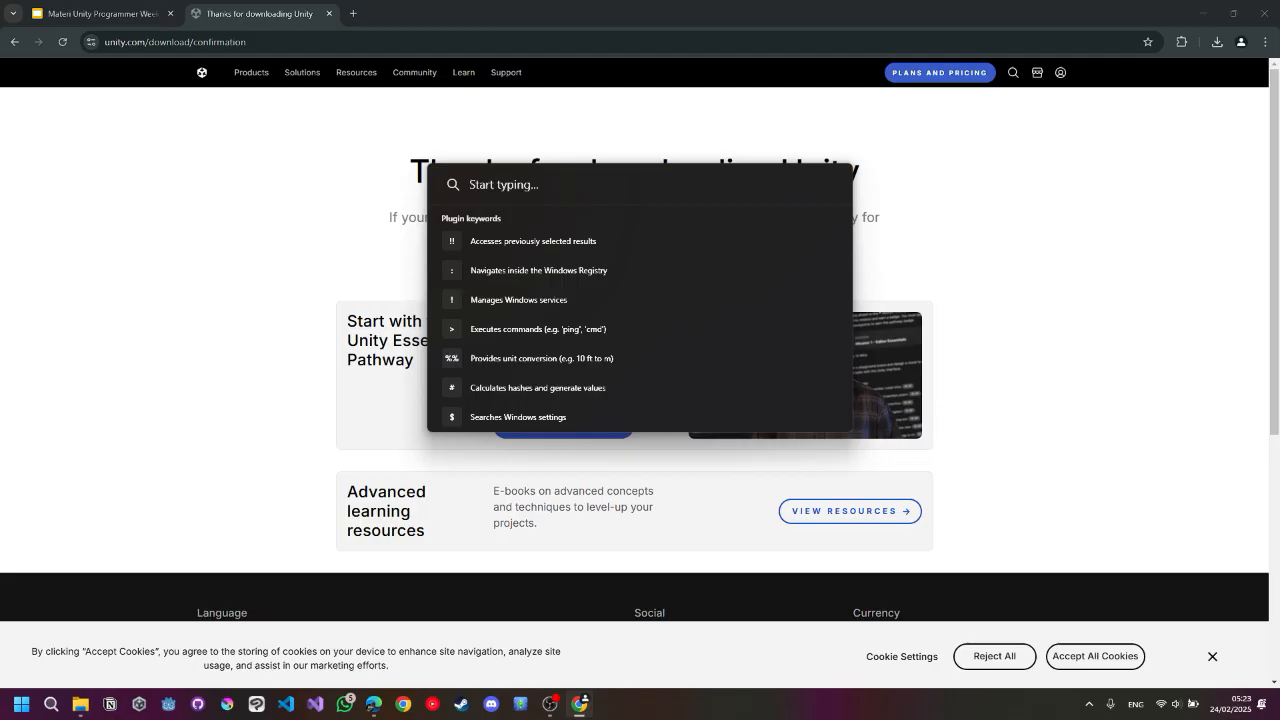
Open the Everything file search tool from the launcher.
type("everythiu")
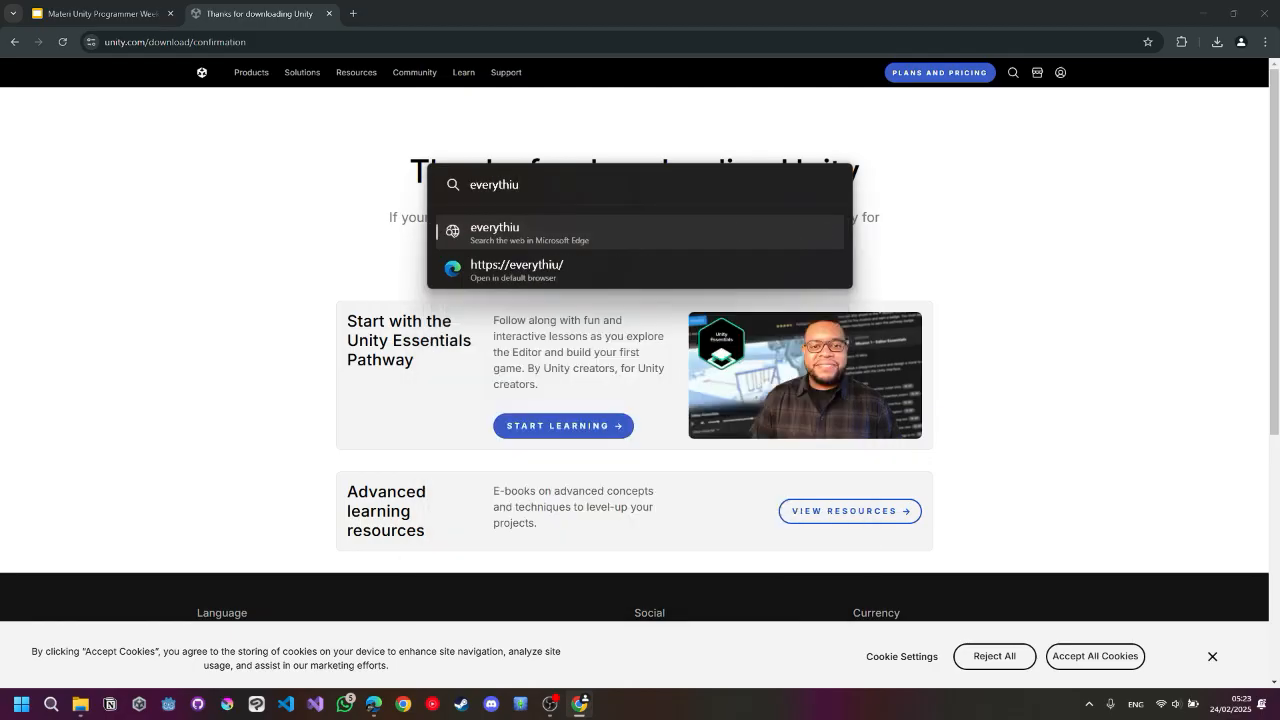
key("BackSpace")
type("ng")
key("Return")
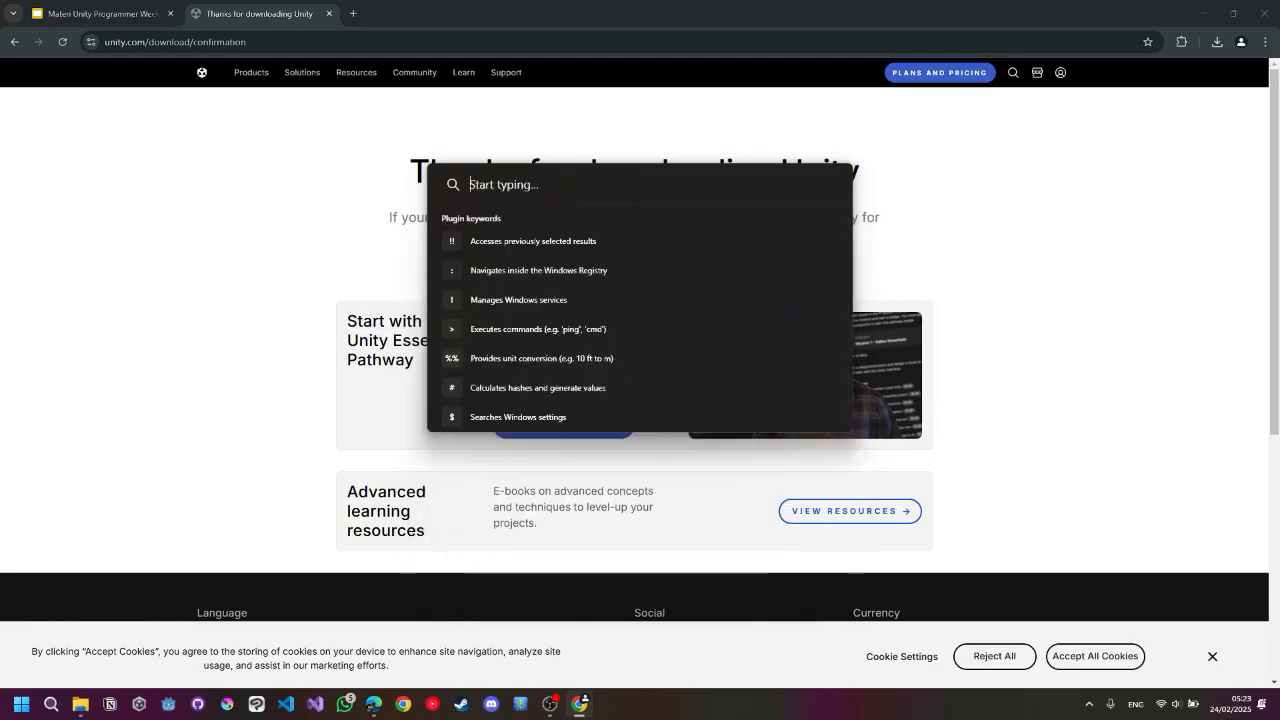
Search for unity hub and run UnityHubSetup.exe, closing the search window.
type("unity hub")
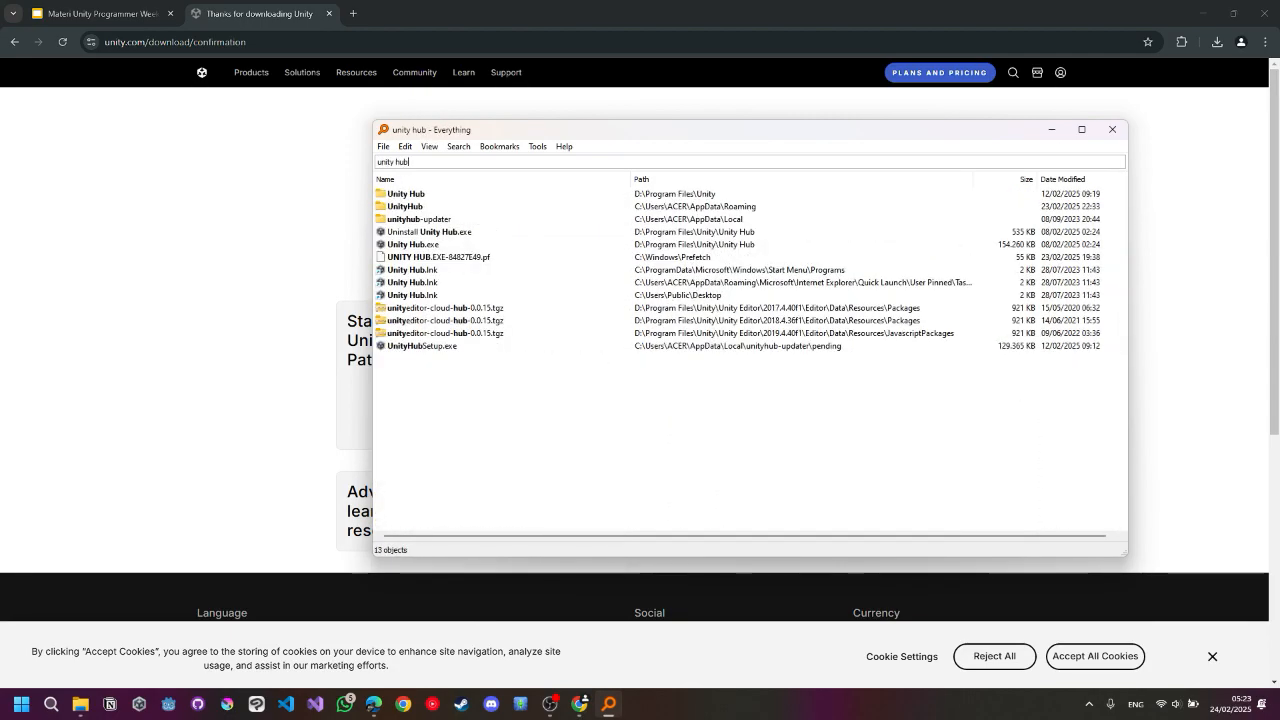
double_click(422, 346)
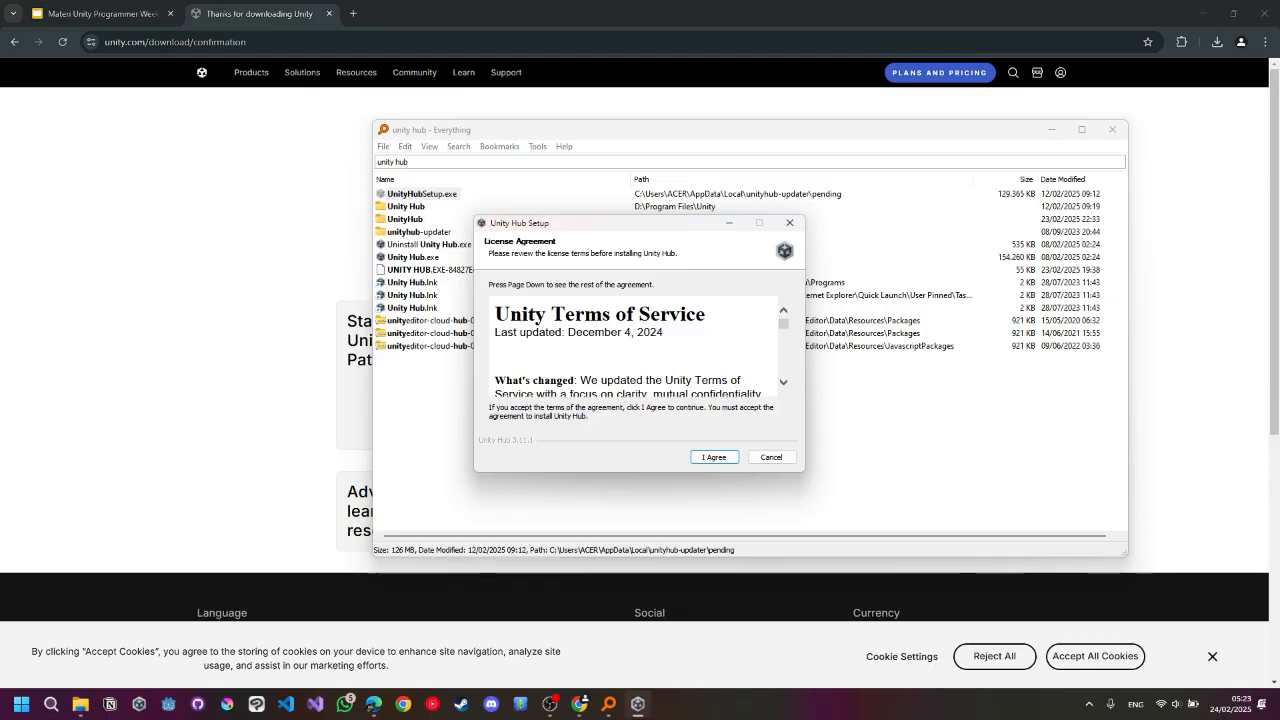
left_click(1112, 129)
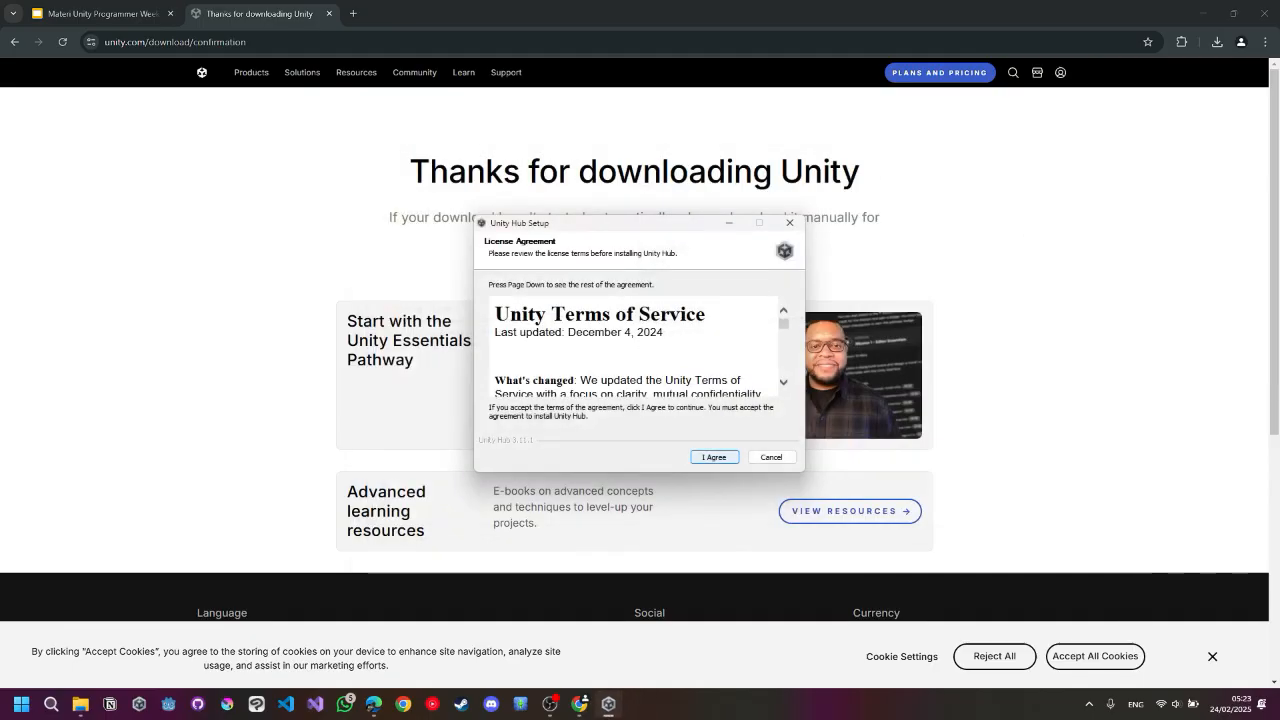
Scroll through and accept the Unity Hub license, then cancel the setup at the install location page.
scroll(630, 350, "down", 1)
scroll(630, 345, "down", 10)
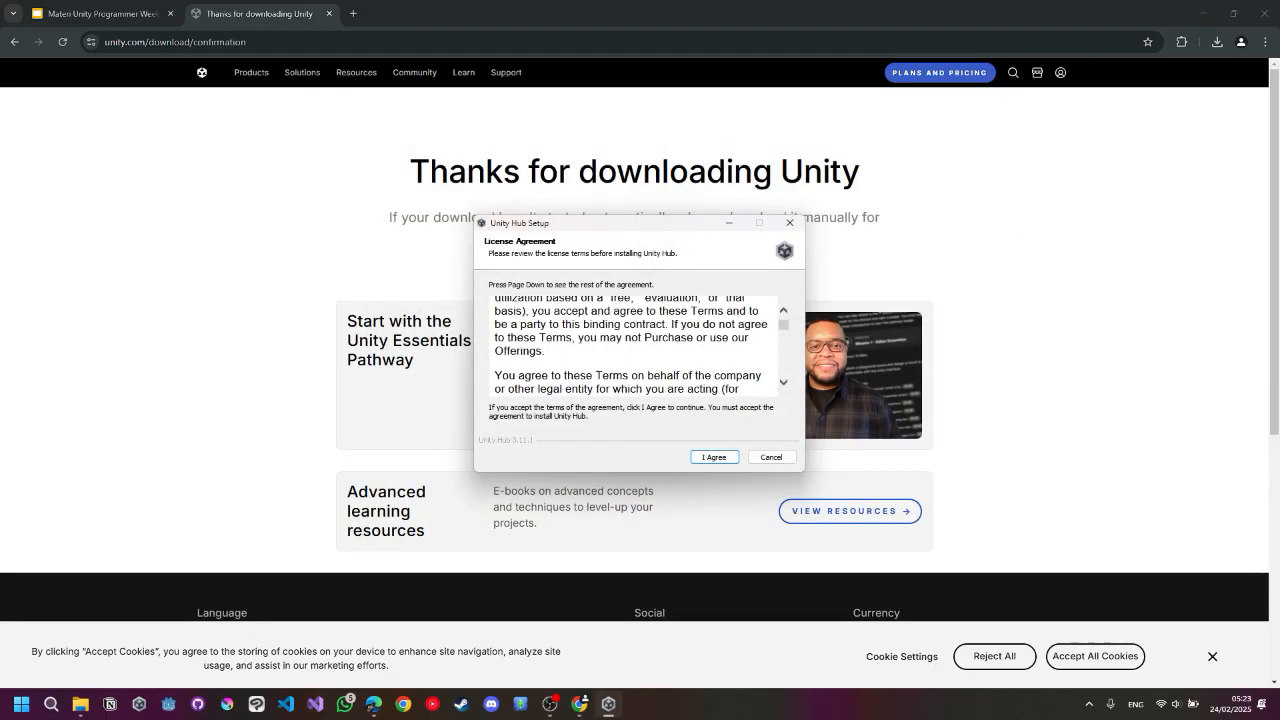
scroll(635, 345, "down", 3)
key("Return")
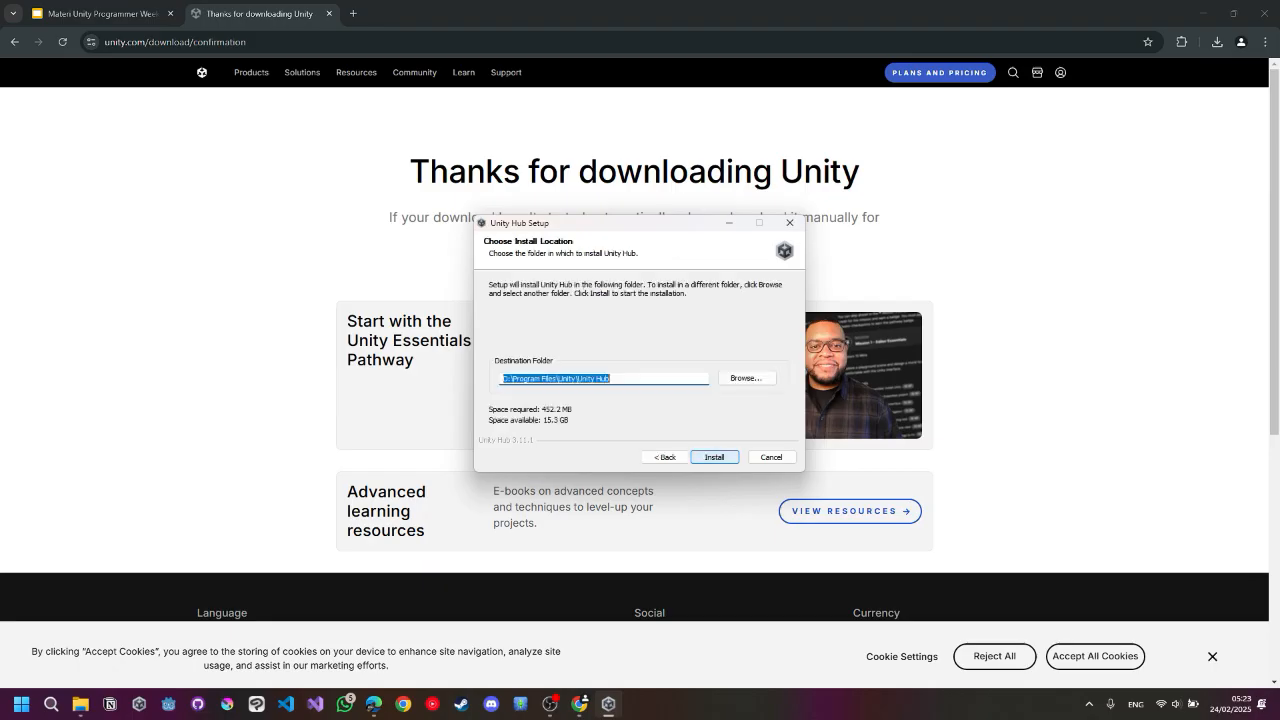
left_click(612, 379)
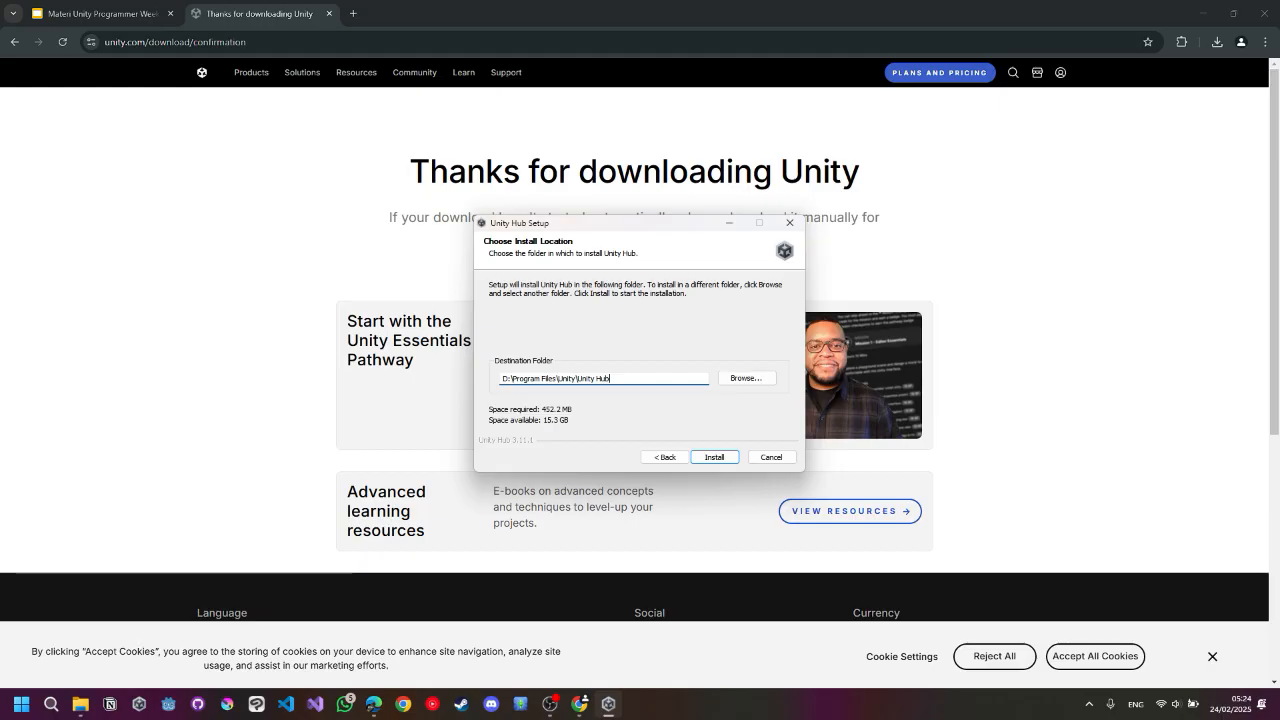
left_click(771, 457)
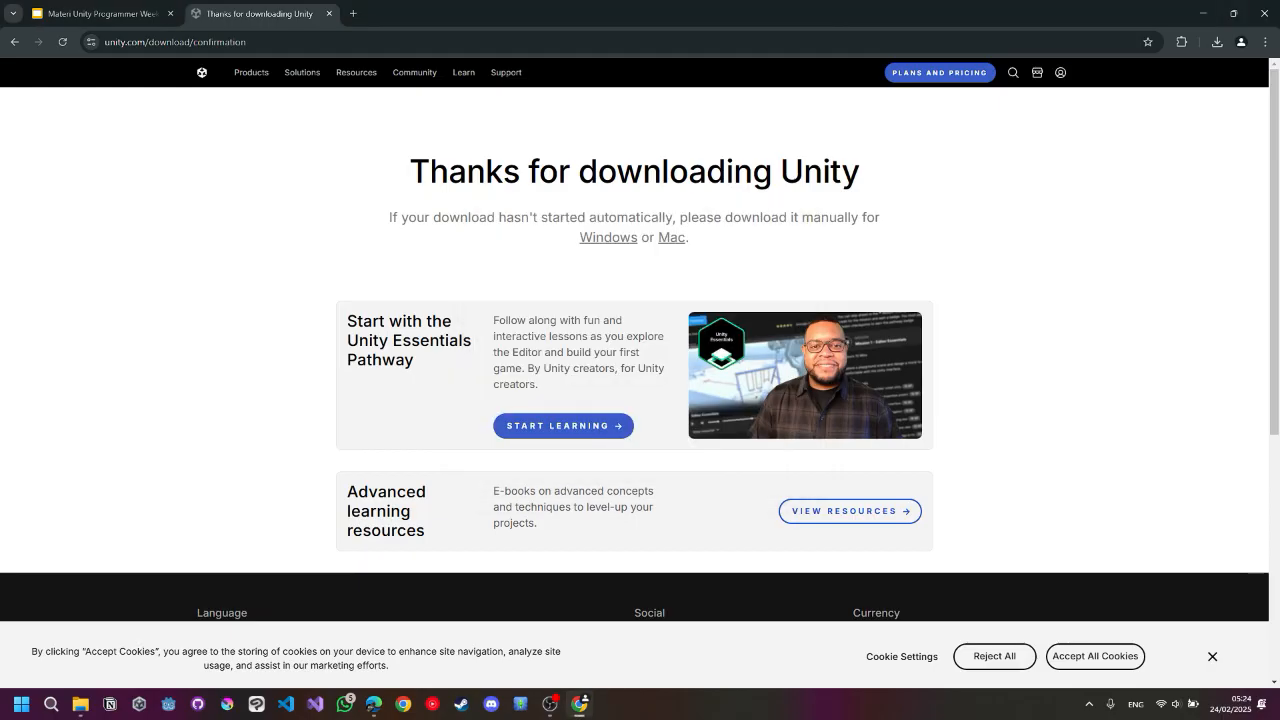
Launch Unity Hub from the launcher by searching for unity hub.
key("alt+space")
type("unity hub")
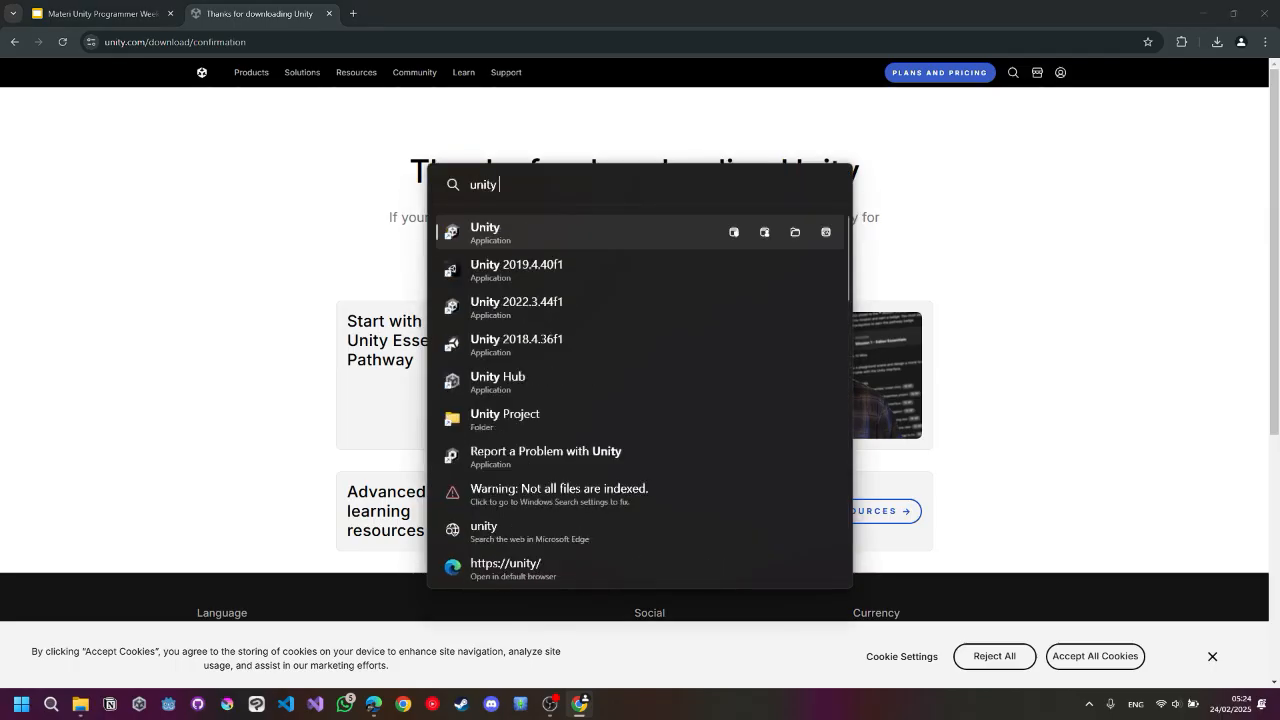
key("Return")
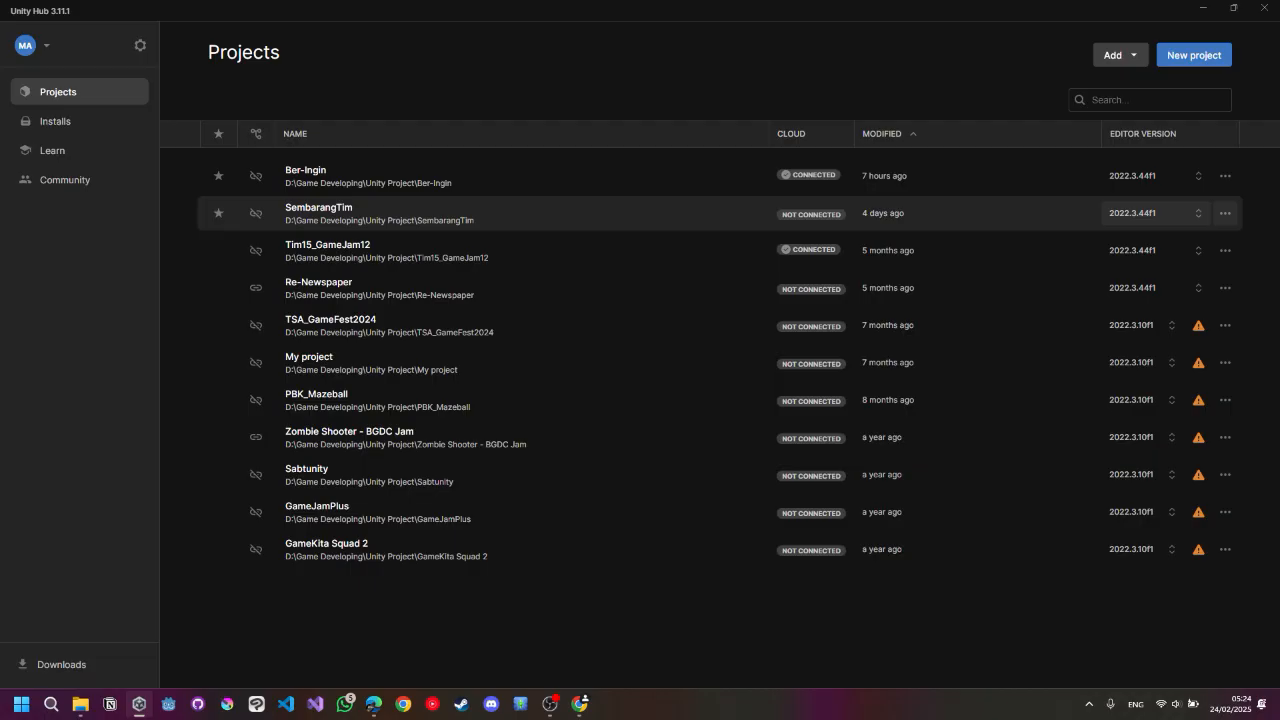
Sign out of the Unity Hub account and sign back in by continuing with the Google account.
left_click(33, 45)
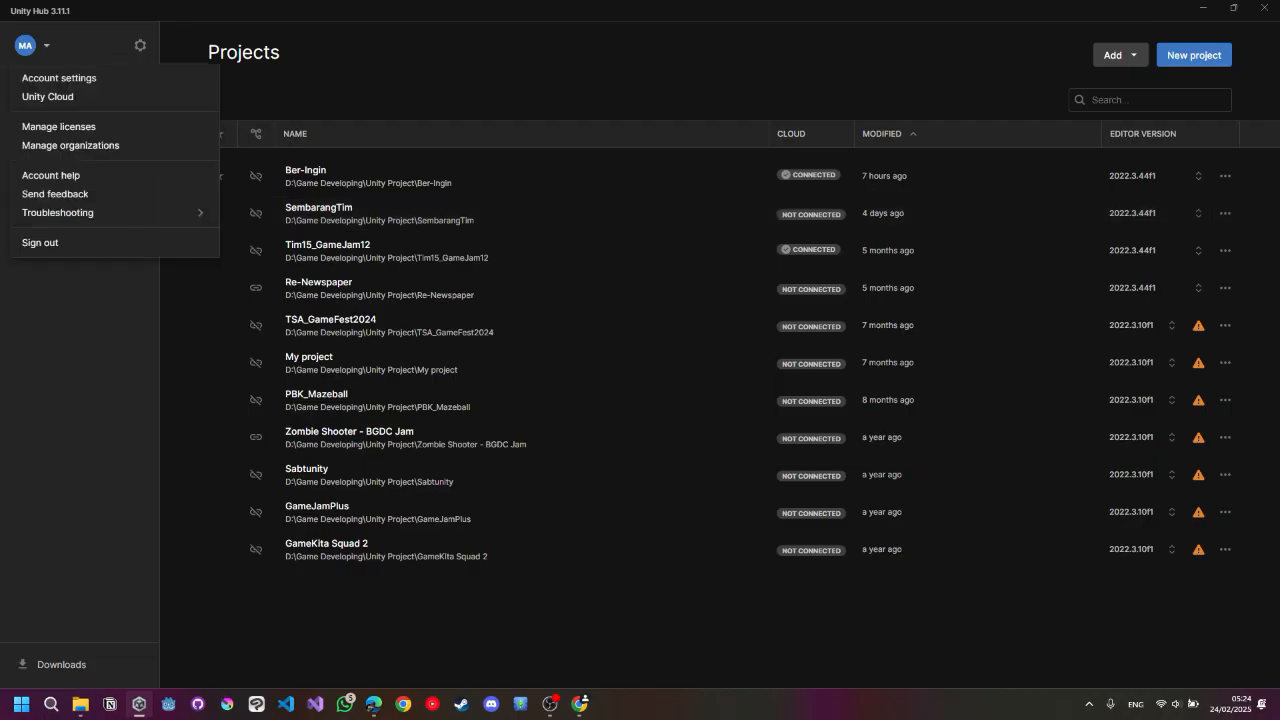
left_click(60, 242)
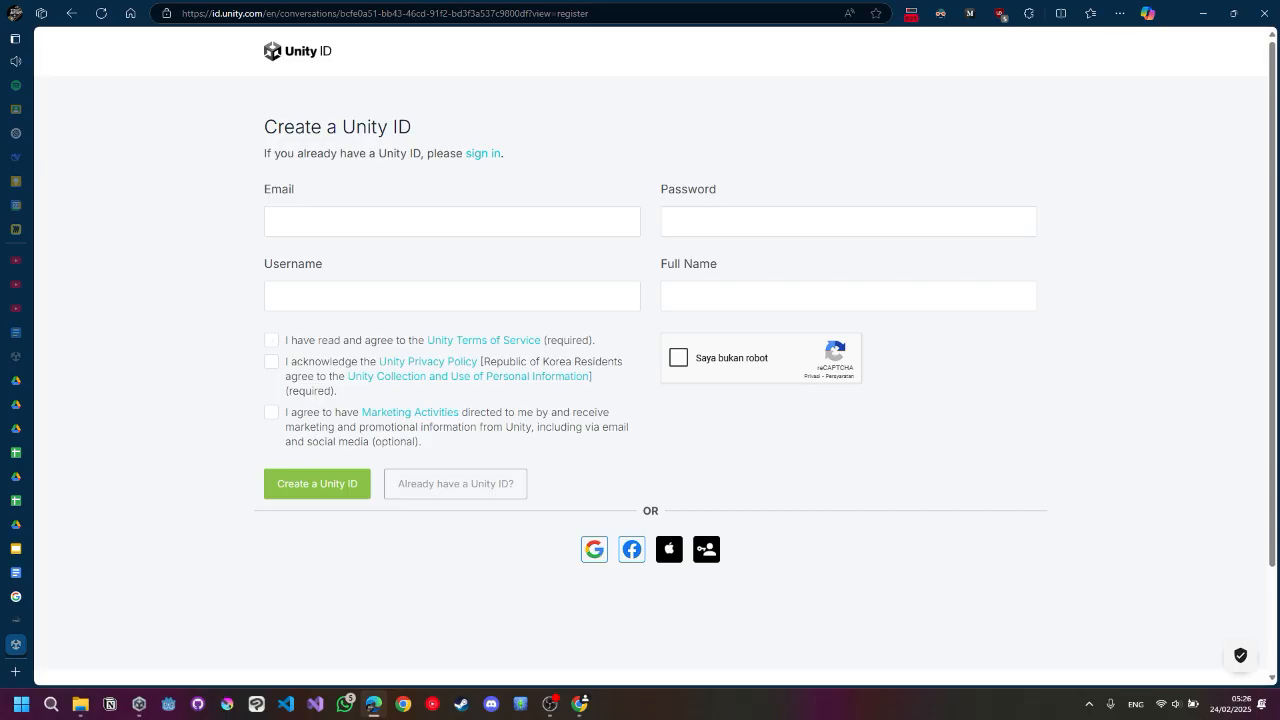
left_click(271, 340)
left_click(271, 340)
left_click(271, 340)
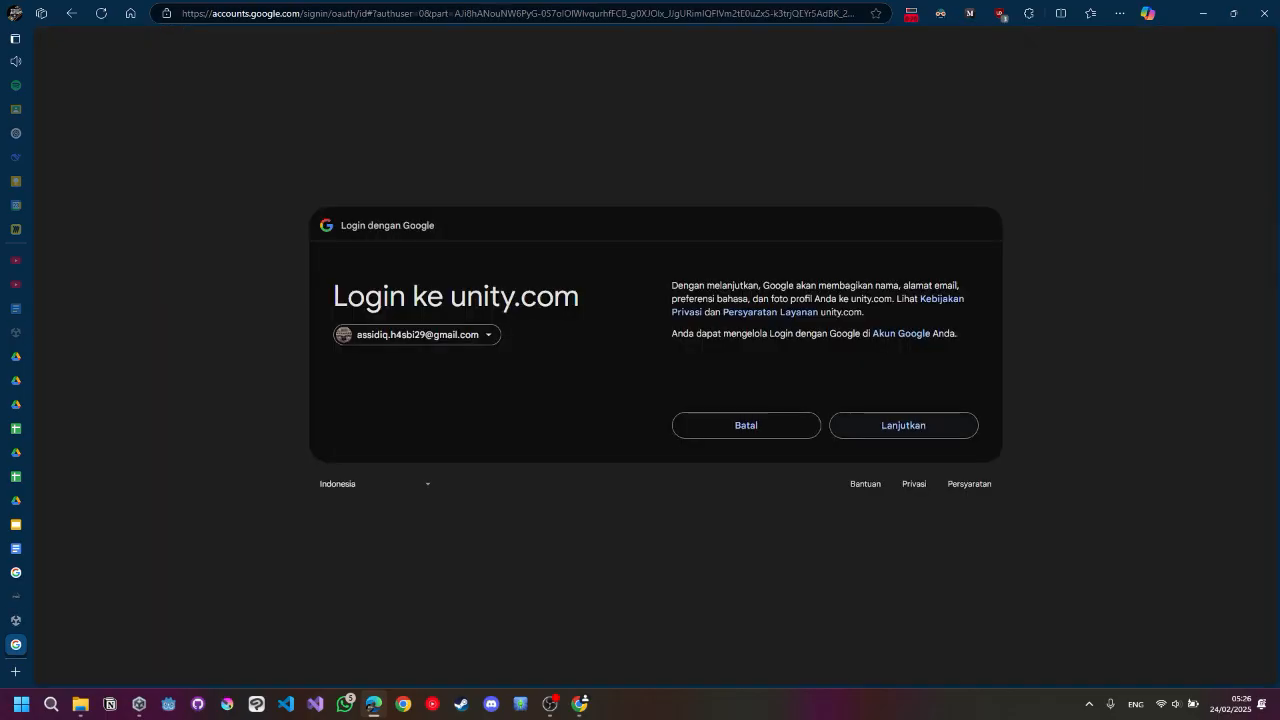
left_click(903, 426)
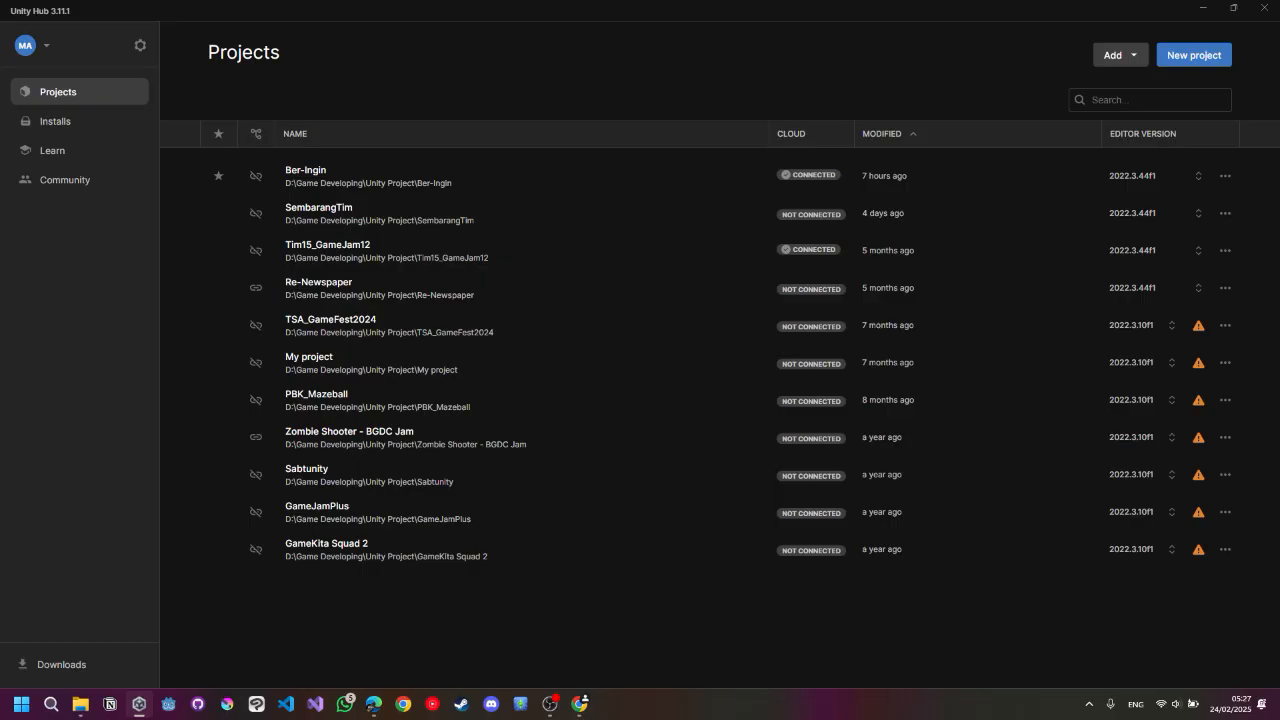
Open the editor installer on the Installs page and choose Unity 2022.3.58f1 LTS.
left_click(55, 121)
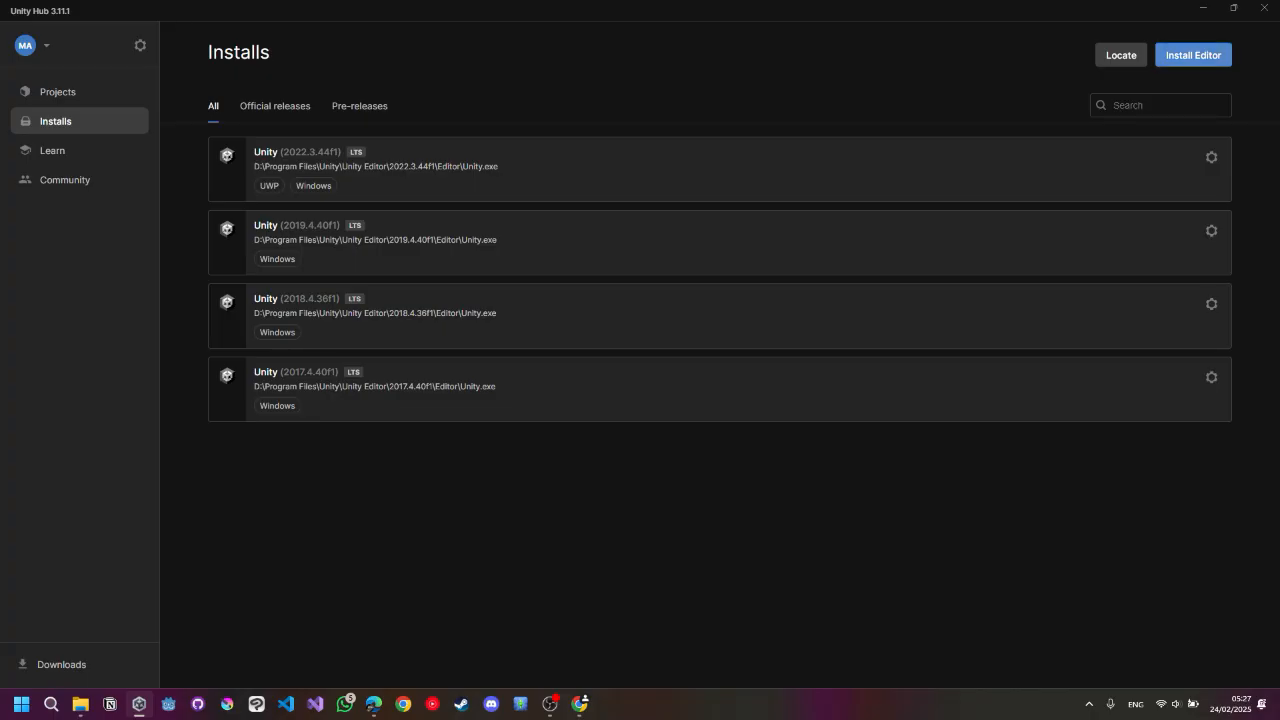
left_click(1193, 55)
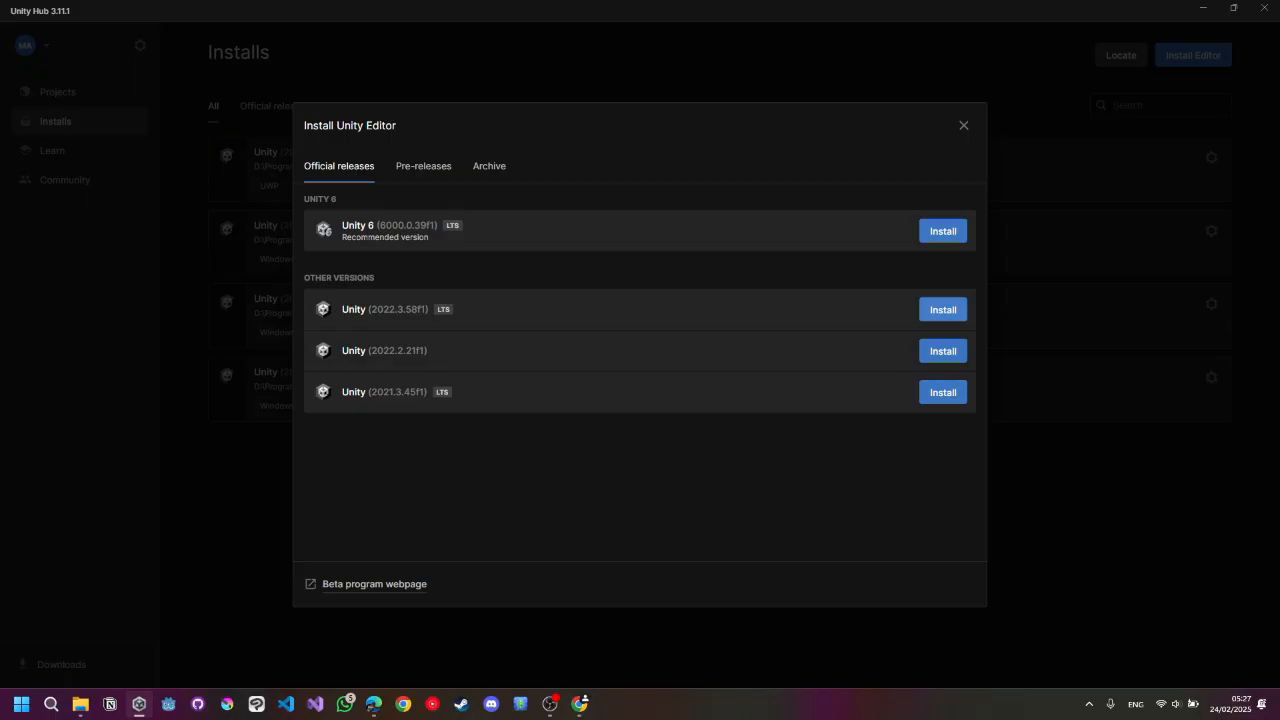
left_click(958, 310)
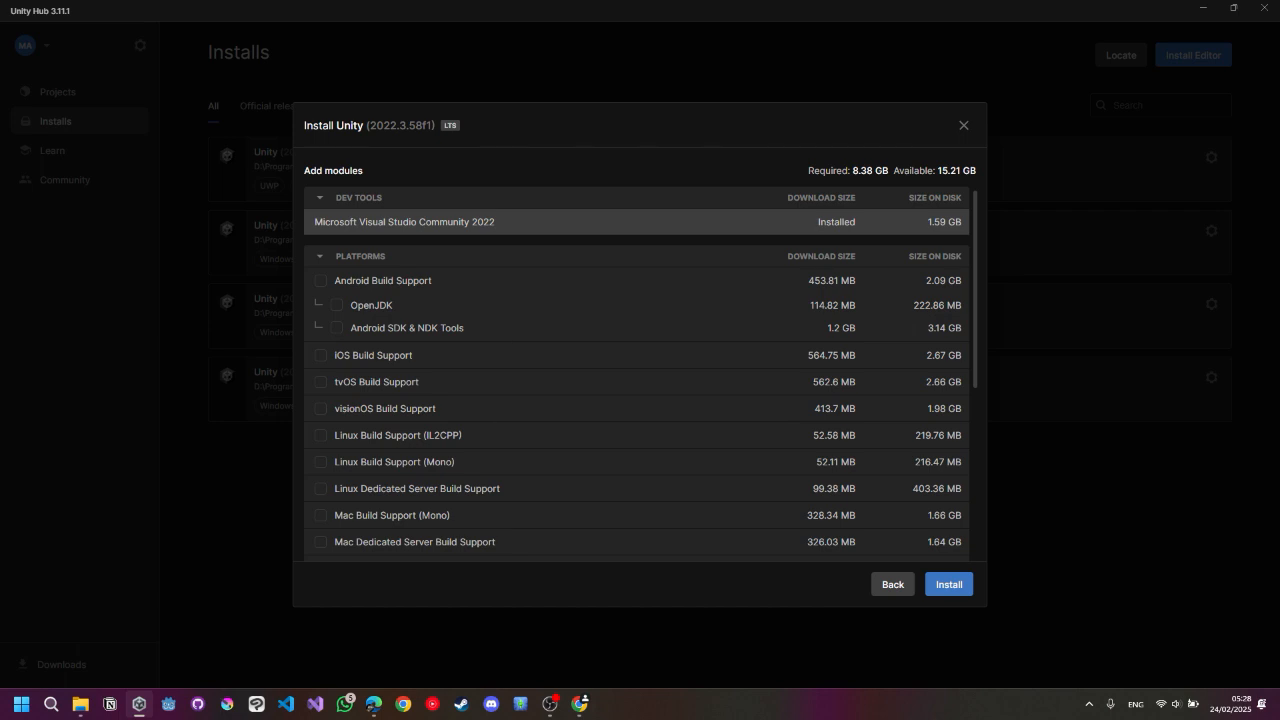
Review the module list and start installing Unity 2022.3.58f1.
scroll(500, 285, "down", 3)
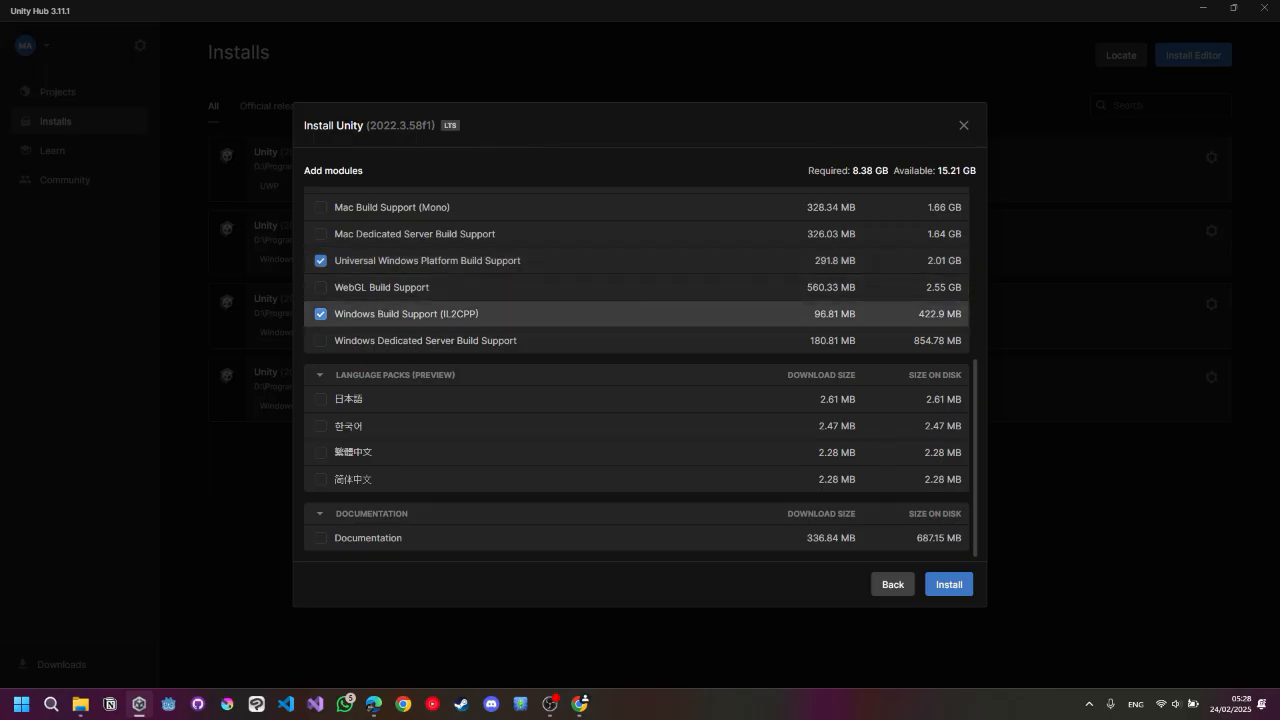
scroll(636, 313, "up", 5)
scroll(636, 300, "down", 3)
scroll(636, 300, "up", 3)
scroll(636, 300, "down", 3)
scroll(636, 370, "down", 2)
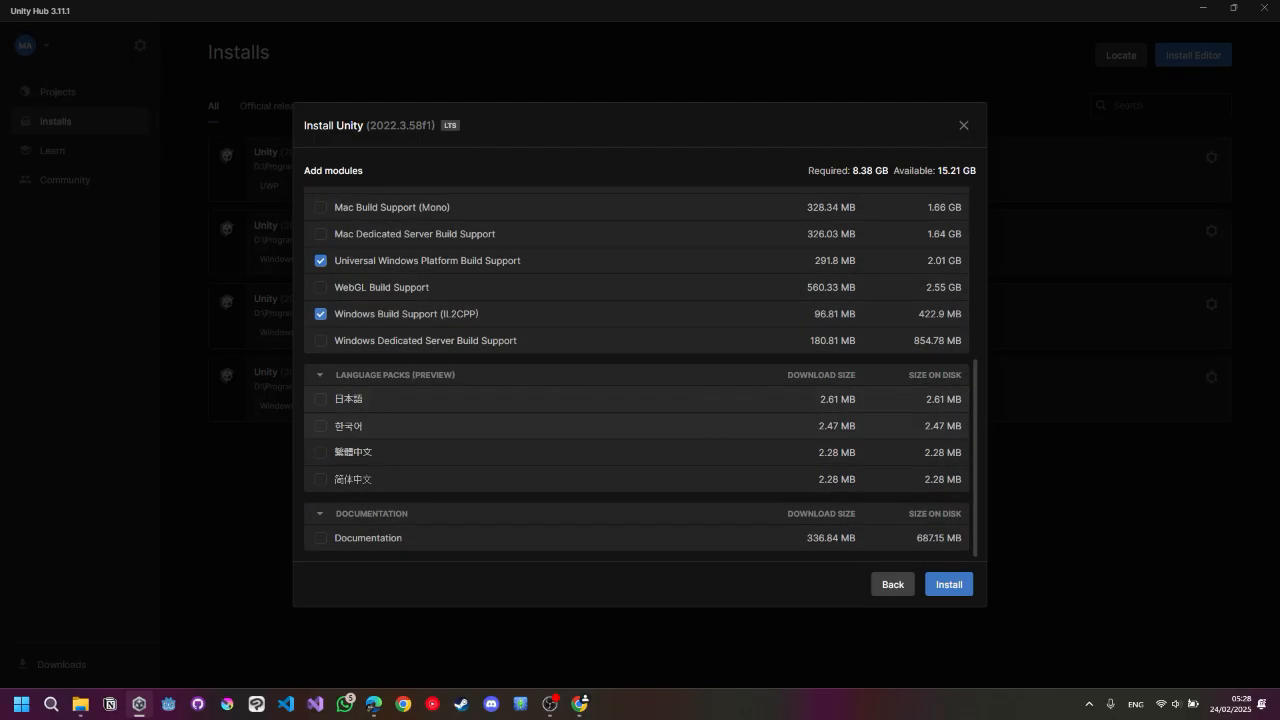
left_click(948, 584)
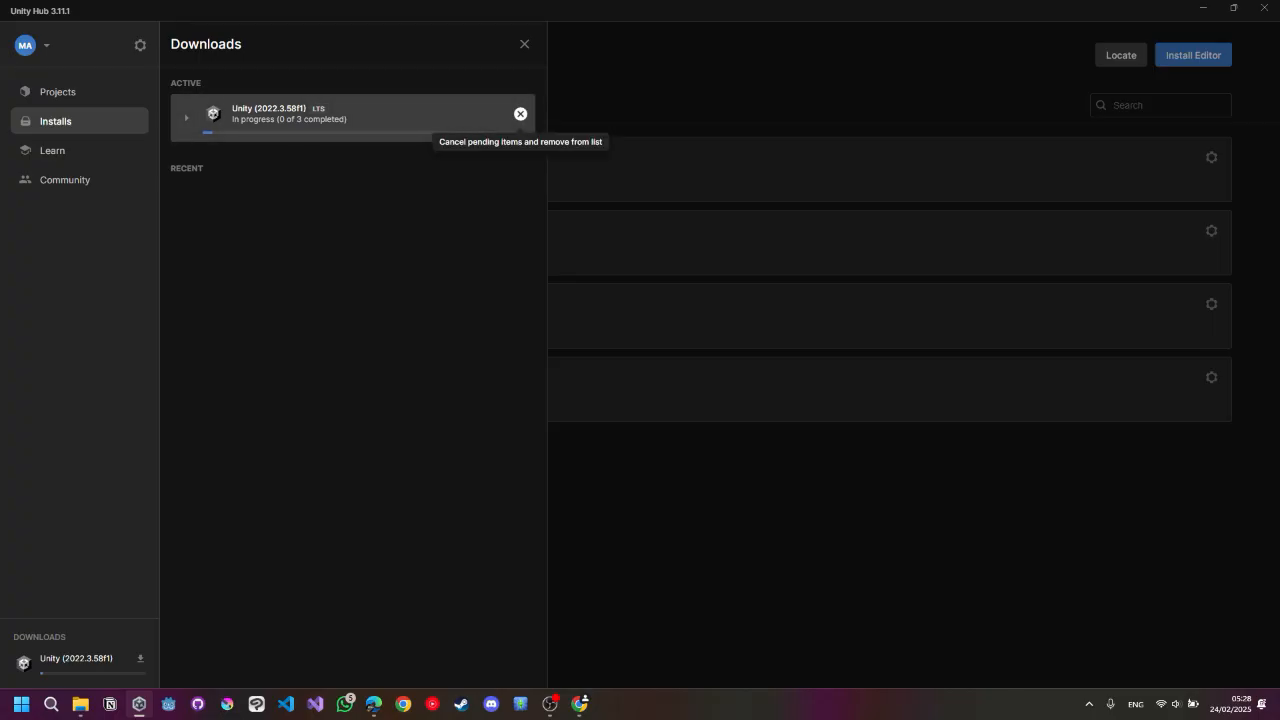
Cancel the Unity 2022.3.58f1 download and close the downloads panel.
left_click(520, 114)
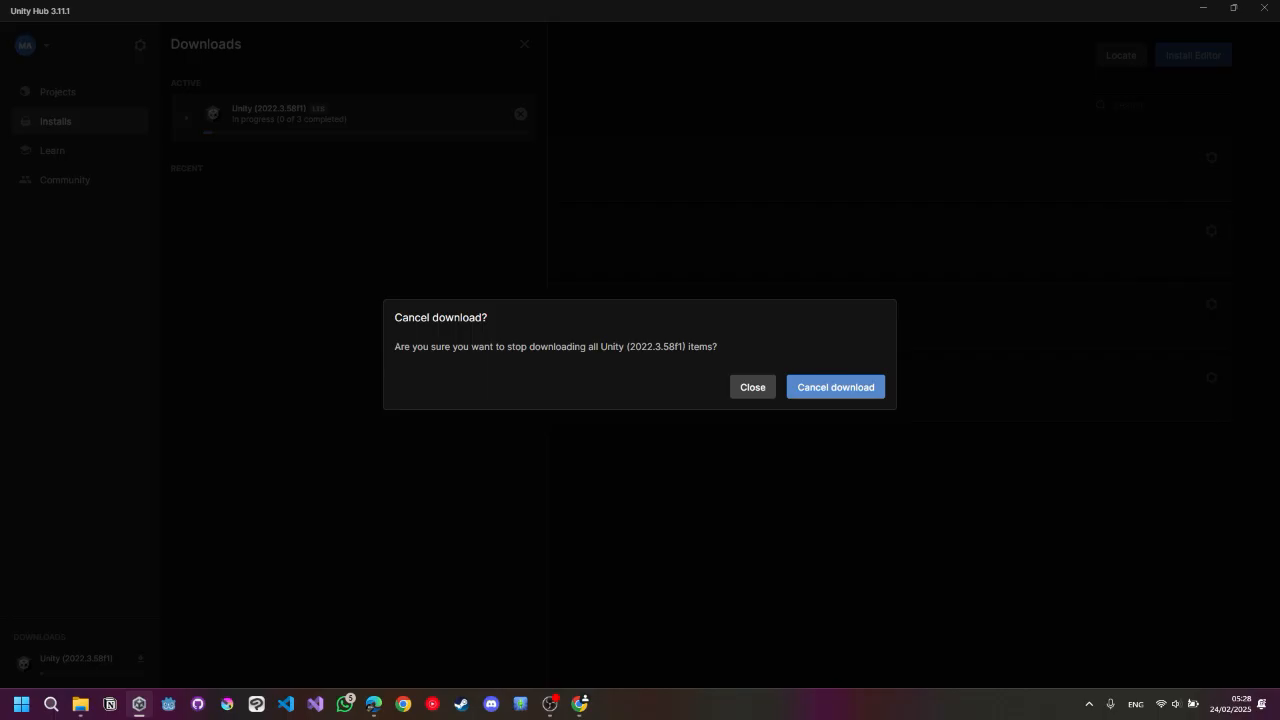
left_click(836, 387)
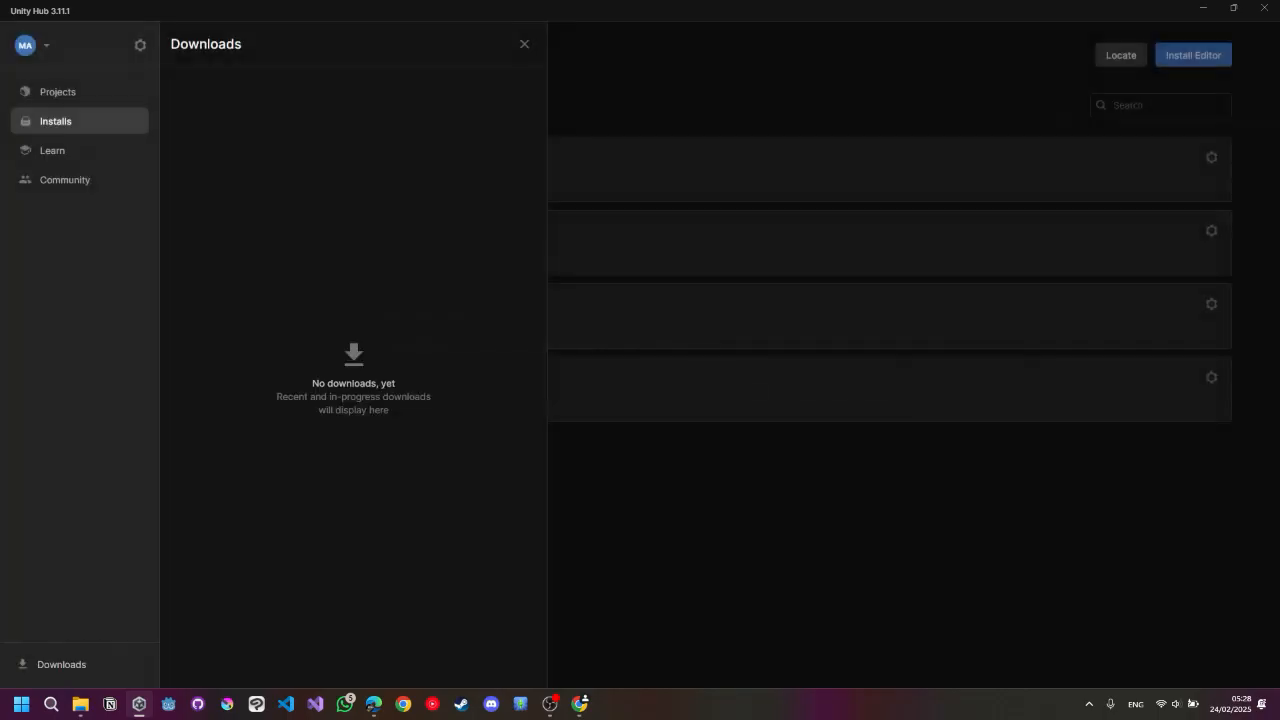
left_click(524, 43)
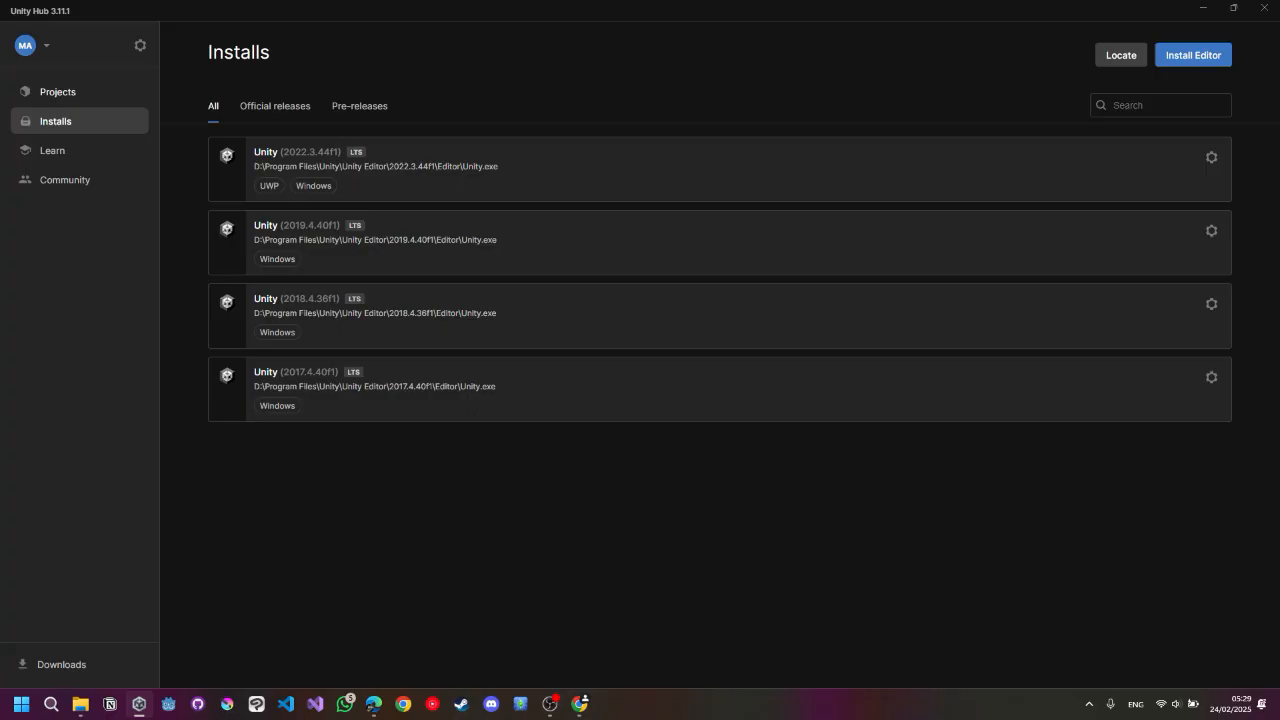
Start a new project and browse the Core, Learning, Sample and All templates categories.
left_click(58, 92)
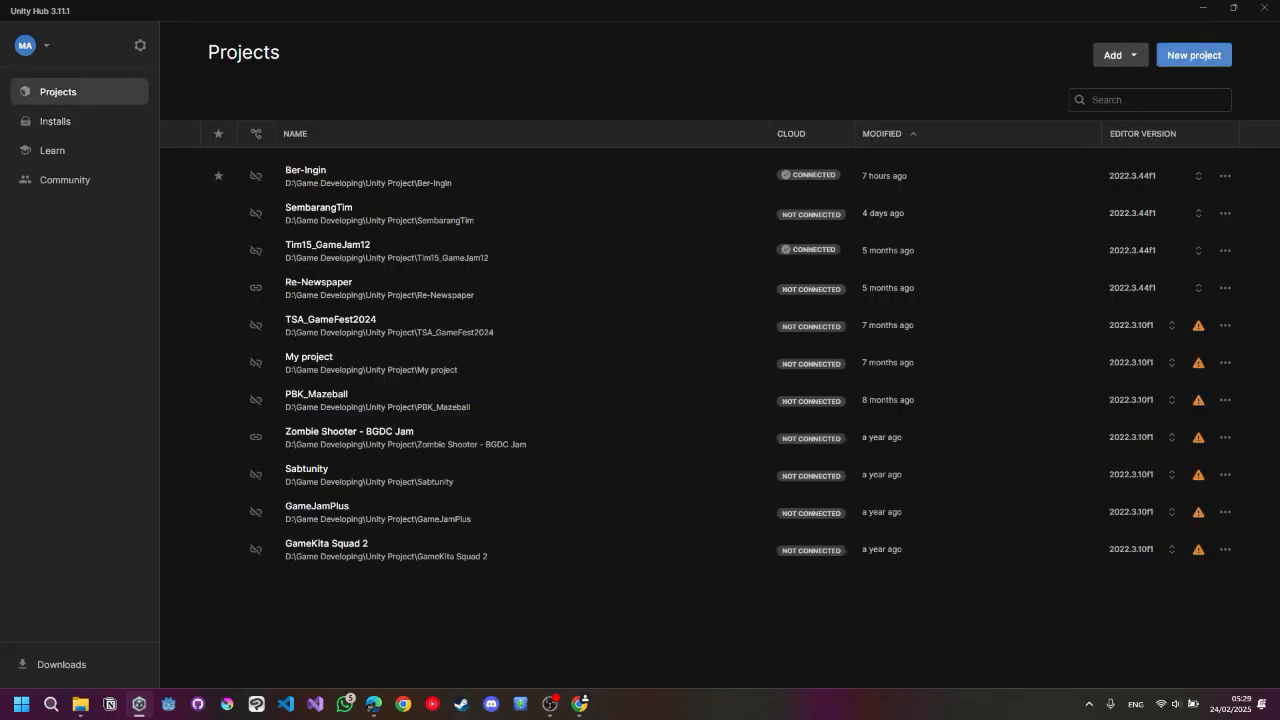
left_click(1193, 55)
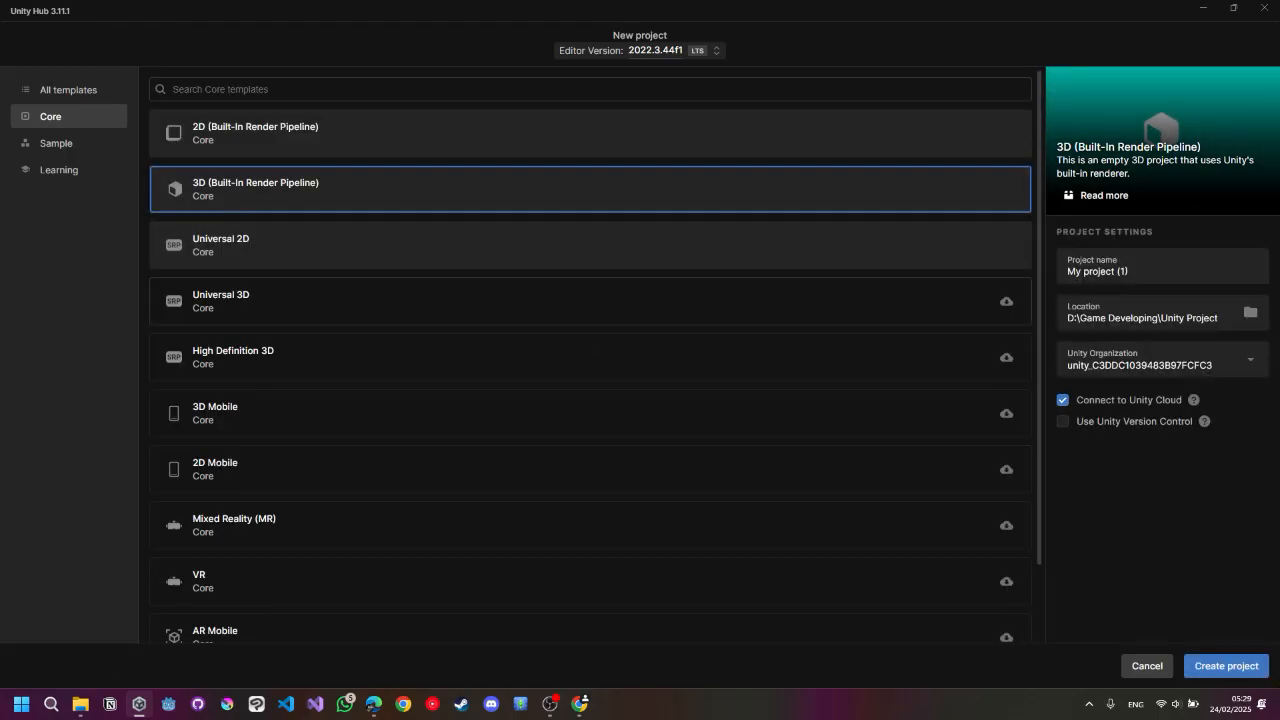
scroll(620, 300, "down", 1)
scroll(620, 300, "up", 1)
left_click(60, 170)
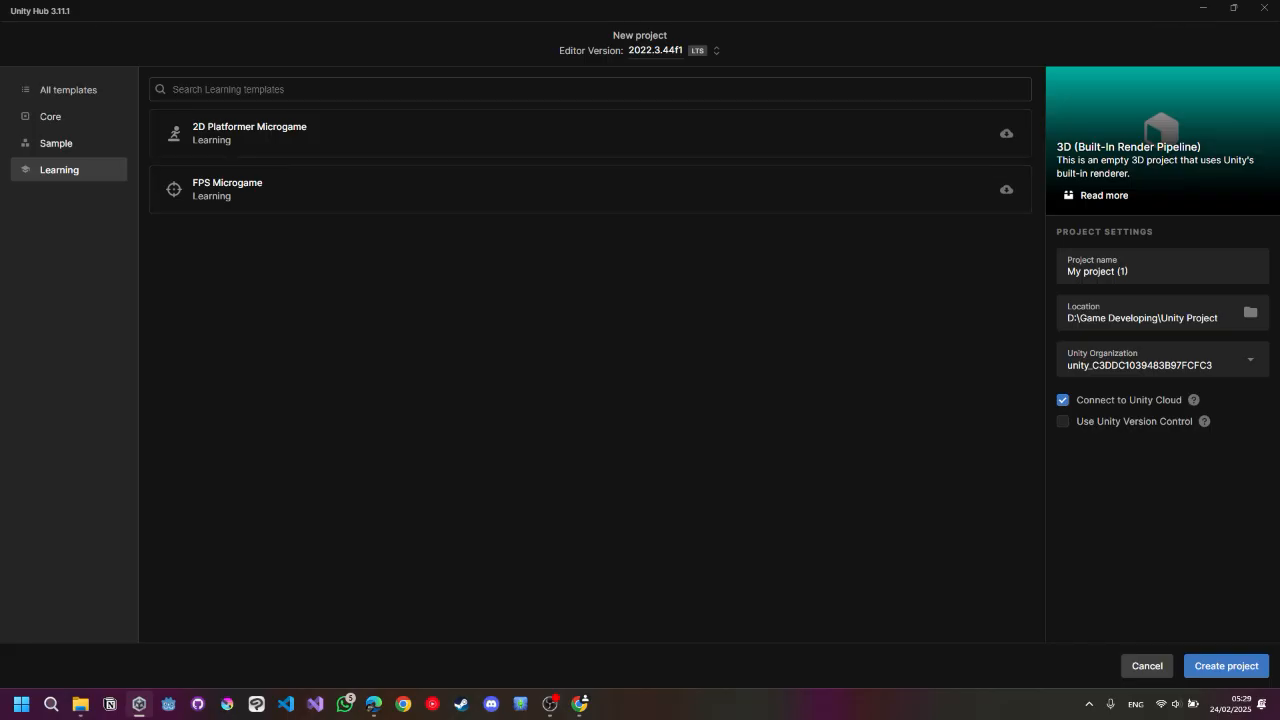
left_click(57, 143)
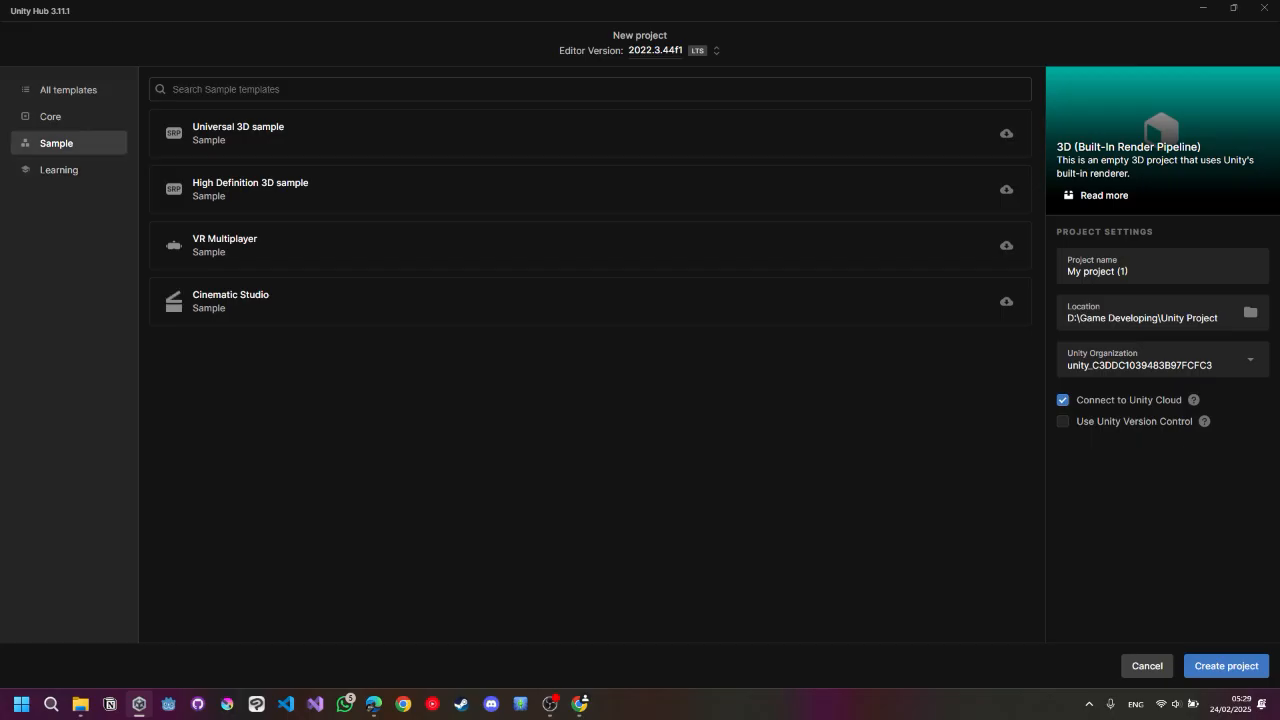
left_click(52, 117)
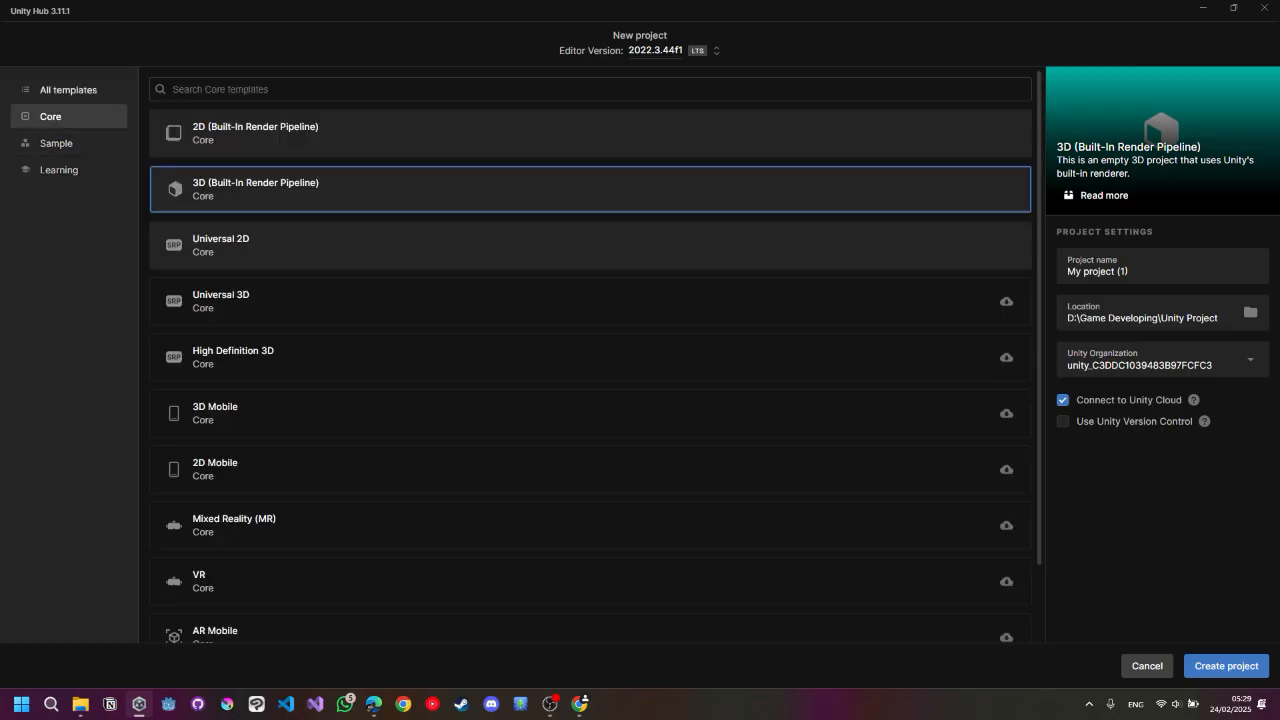
left_click(68, 90)
scroll(590, 356, "down", 5)
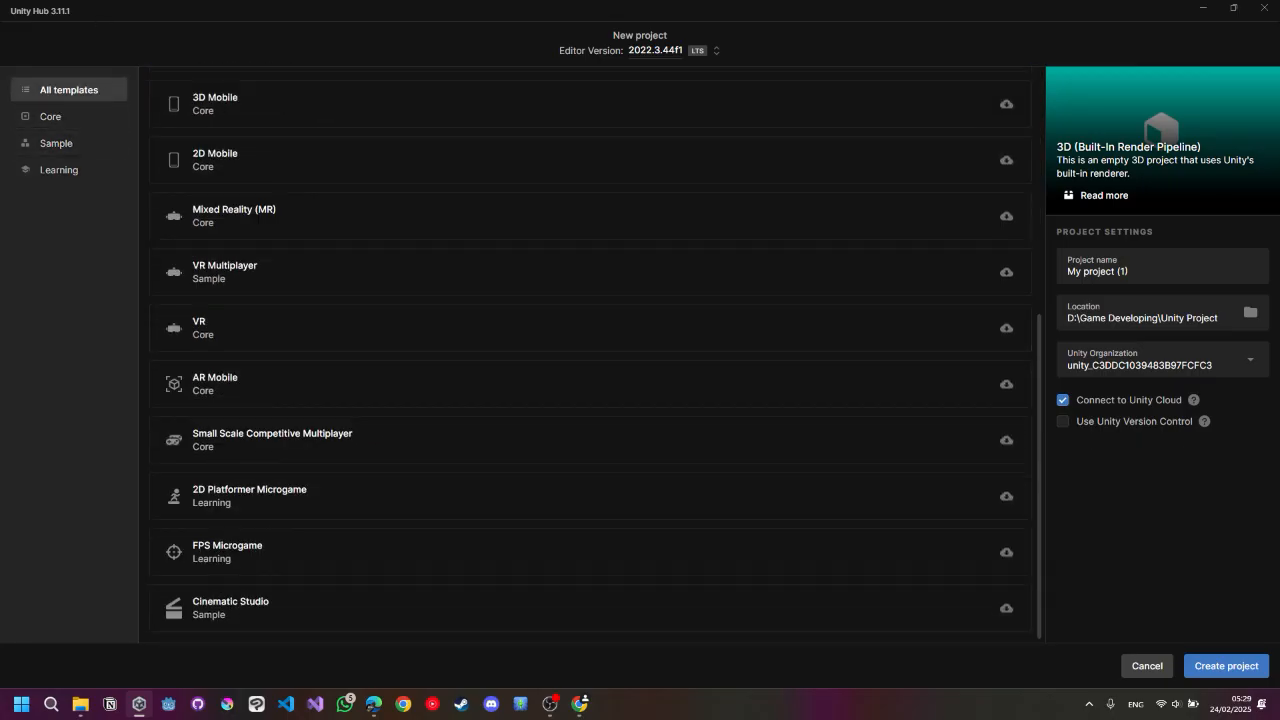
scroll(590, 356, "up", 5)
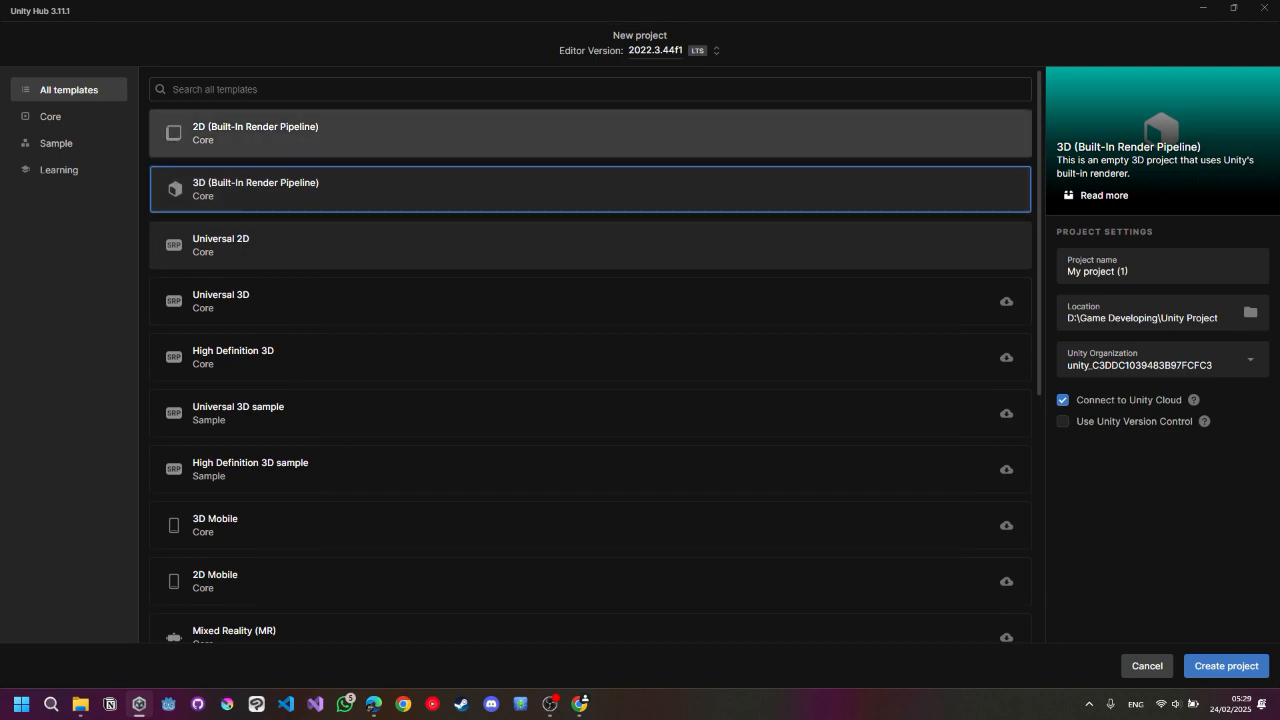
Choose the 2D (Built-In Render Pipeline) template and name the project PBLGamespace_[your name]_2025.
left_click(590, 133)
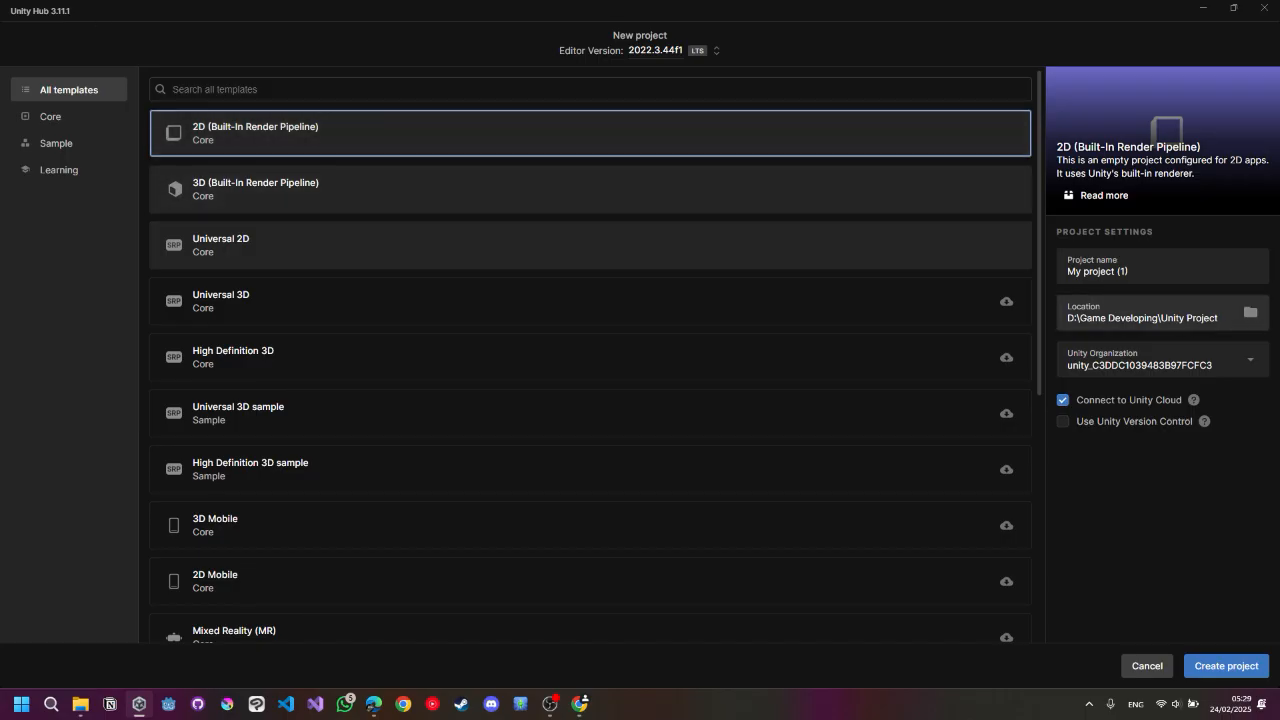
left_click(1150, 270)
key("BackSpace")
key("BackSpace")
key("BackSpace")
key("BackSpace")
key("BackSpace")
key("BackSpace")
key("BackSpace")
key("BackSpace")
key("BackSpace")
key("BackSpace")
key("BackSpace")
key("BackSpace")
key("BackSpace")
key("BackSpace")
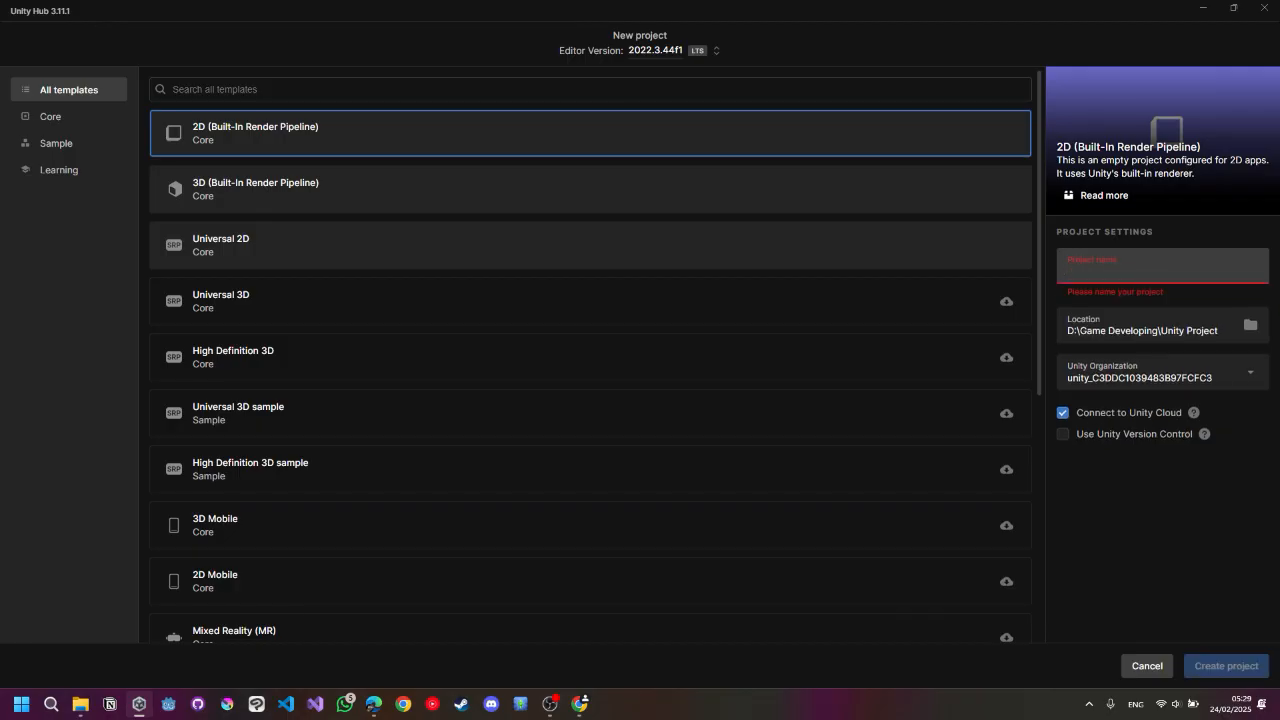
type("PBL")
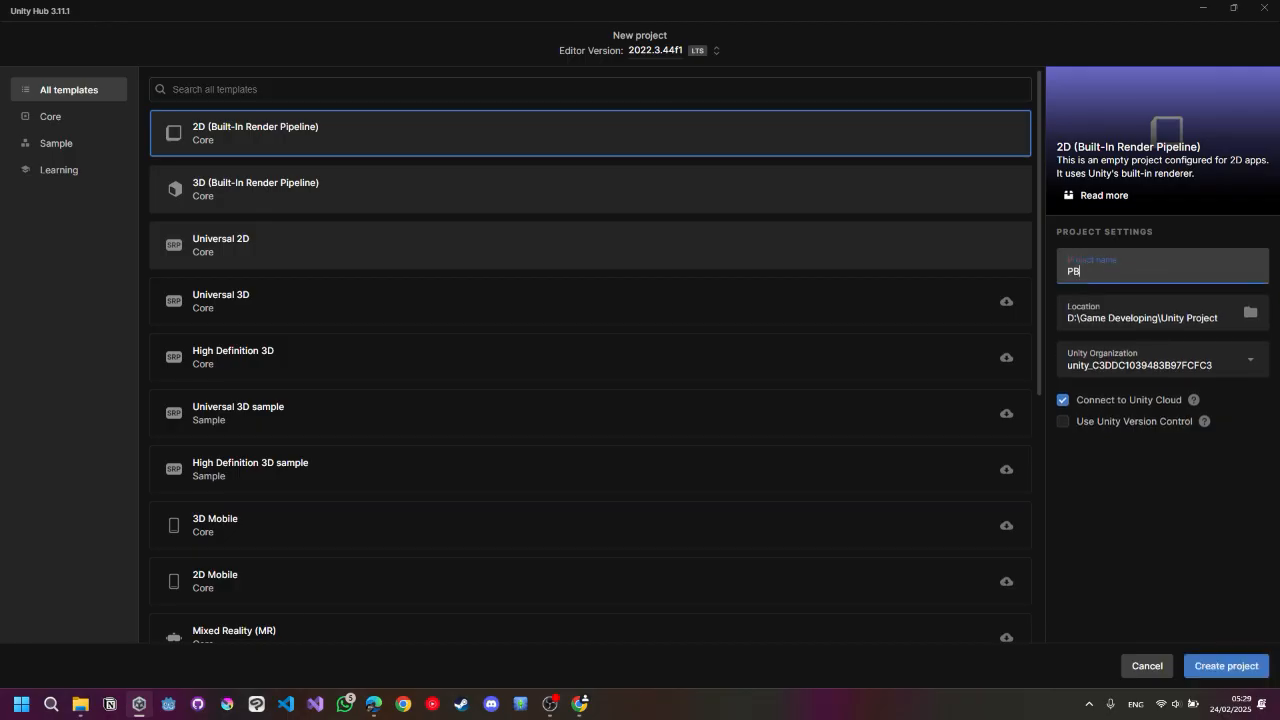
type("Gamespace_Hasbi_2025")
key("Tab")
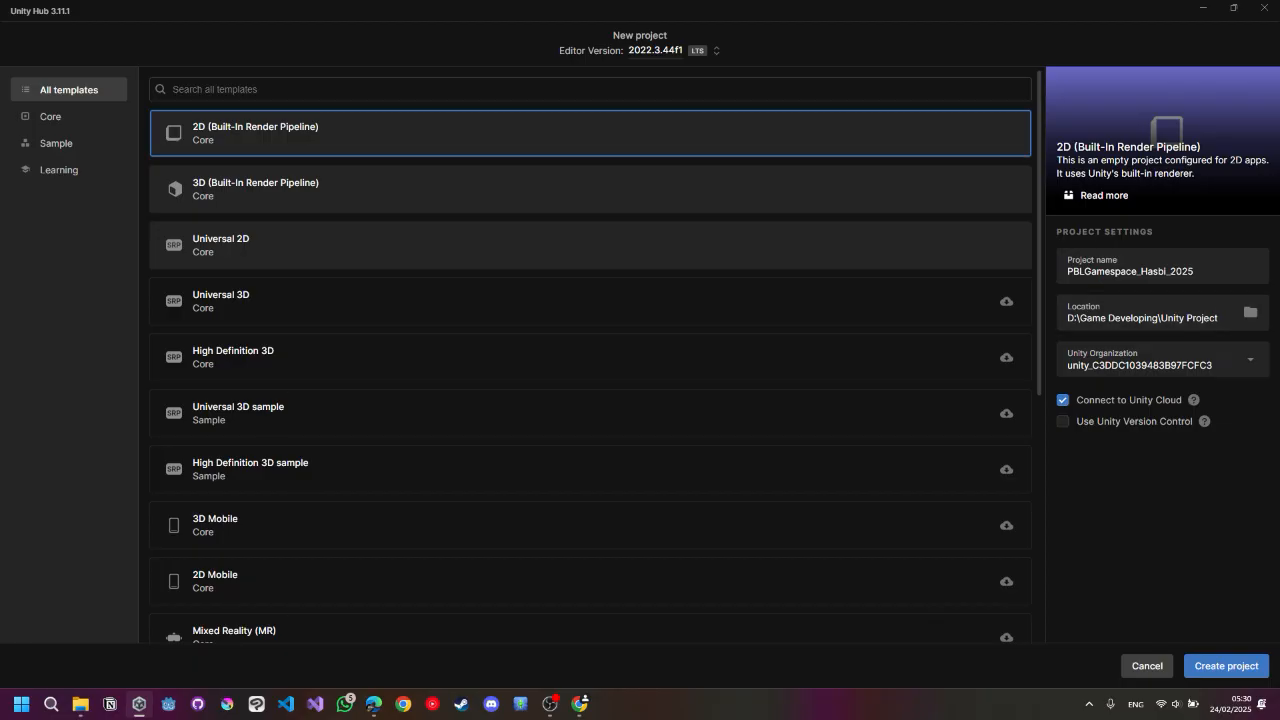
Turn off Connect to Unity Cloud and create the 2D project.
left_click(1162, 360)
left_click(1162, 383)
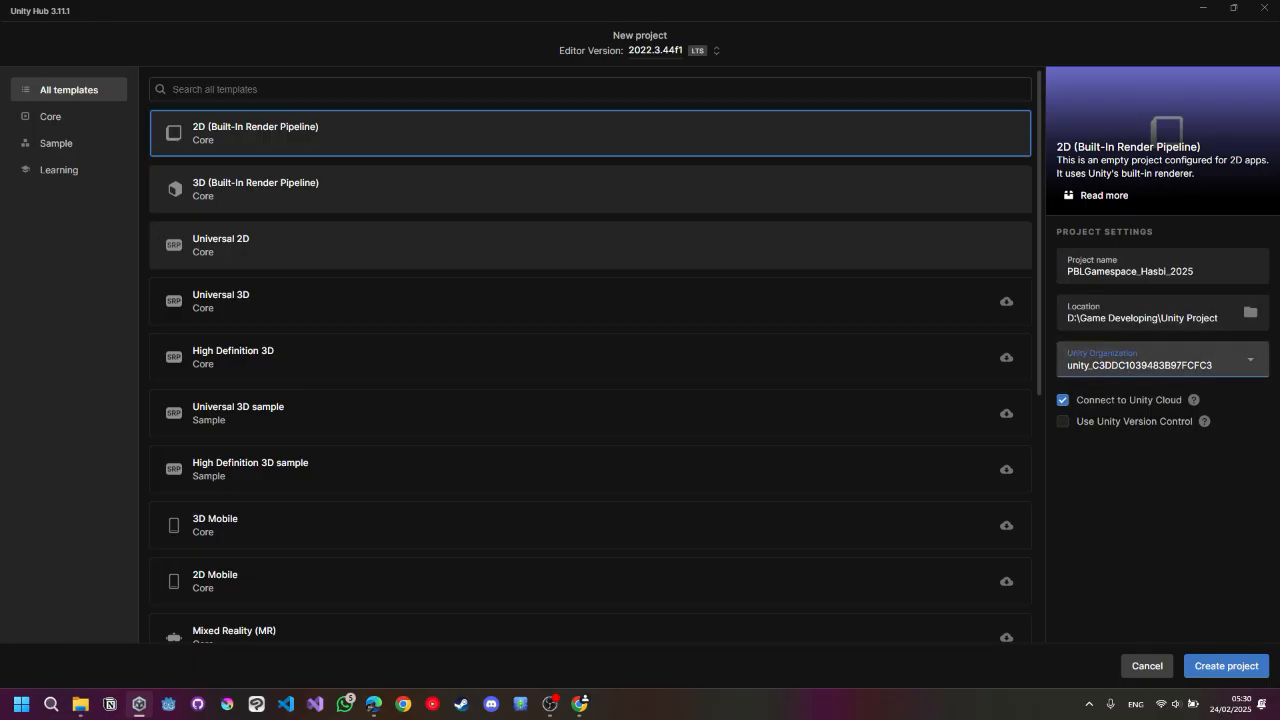
mouse_move(1193, 399)
left_click(1063, 400)
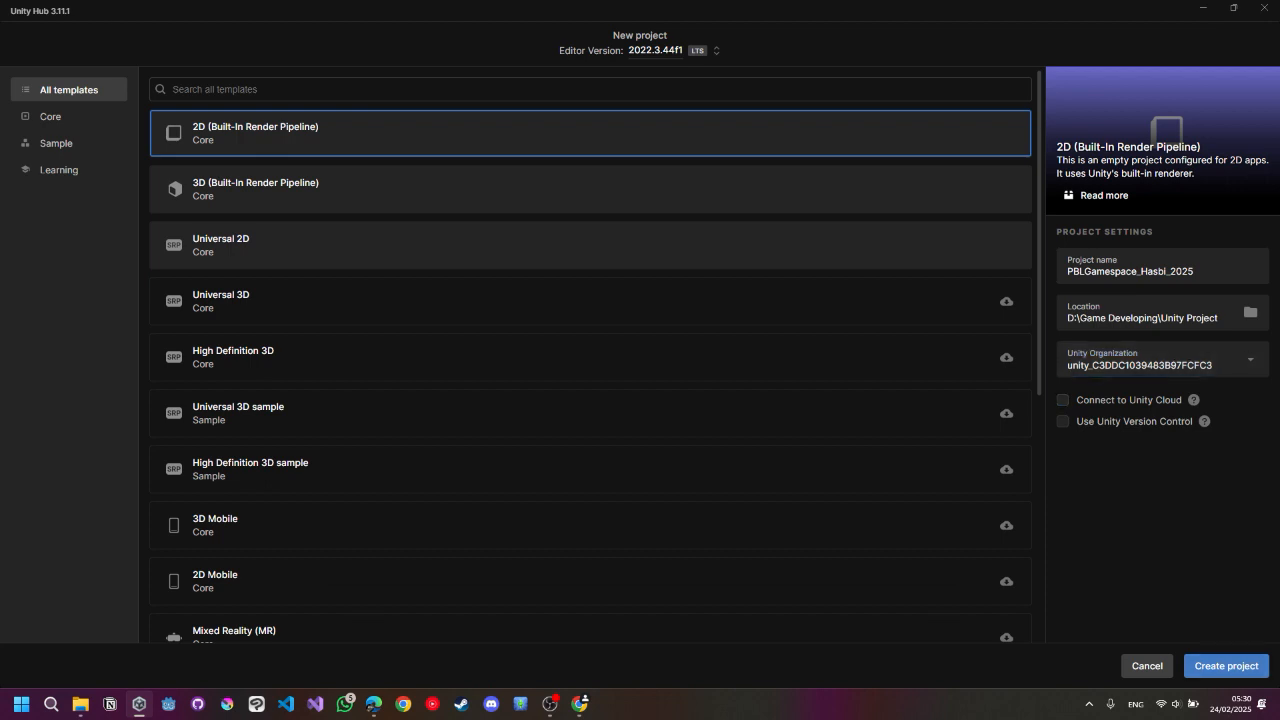
left_click(1226, 665)
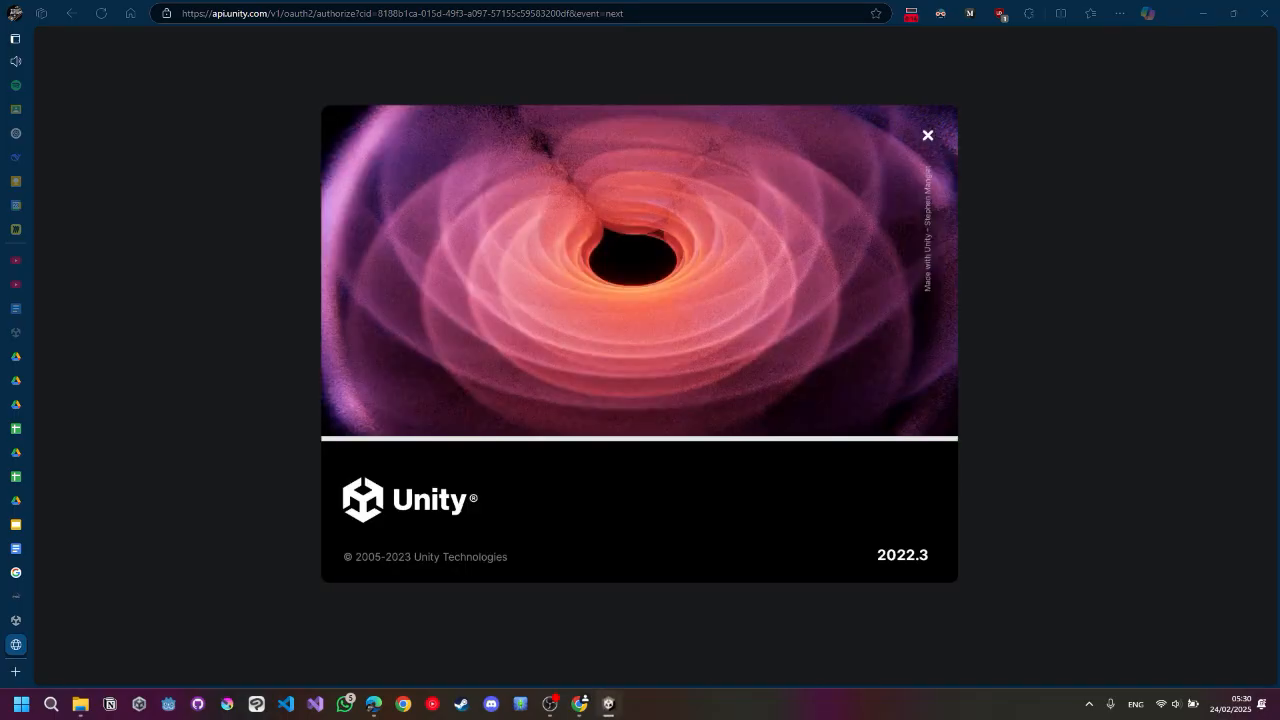
left_click(1203, 13)
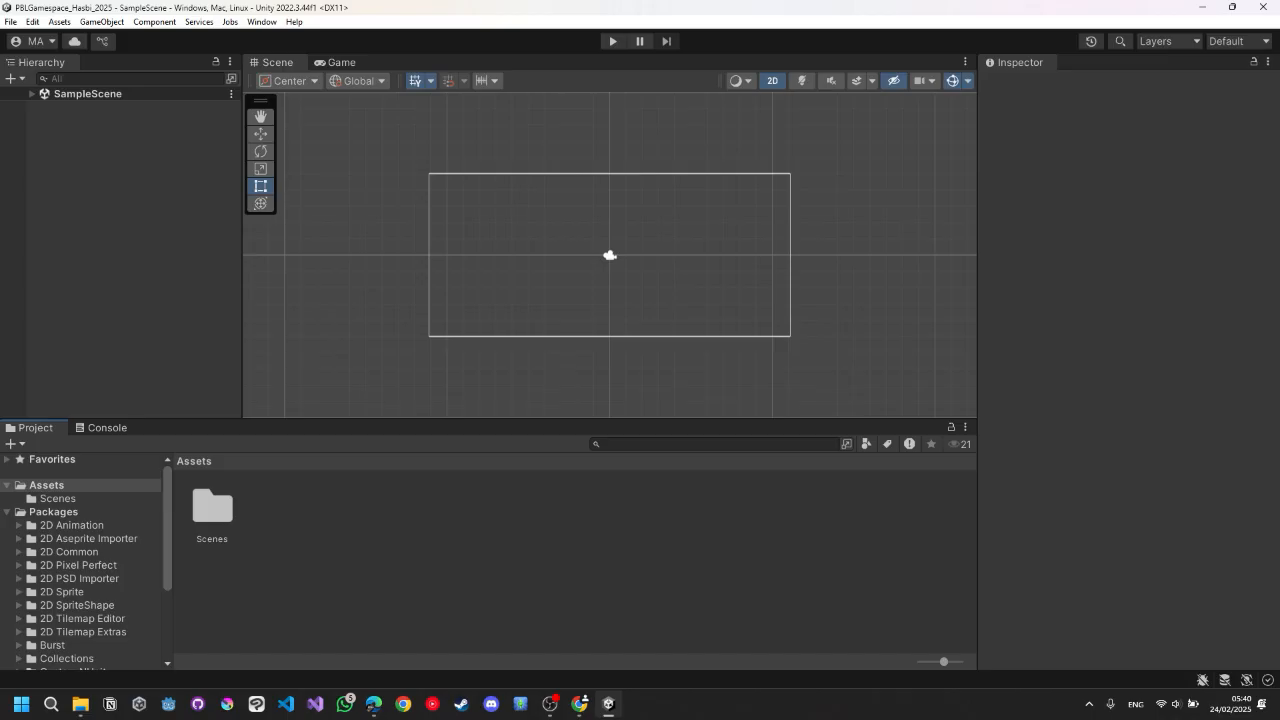
key("alt+Tab")
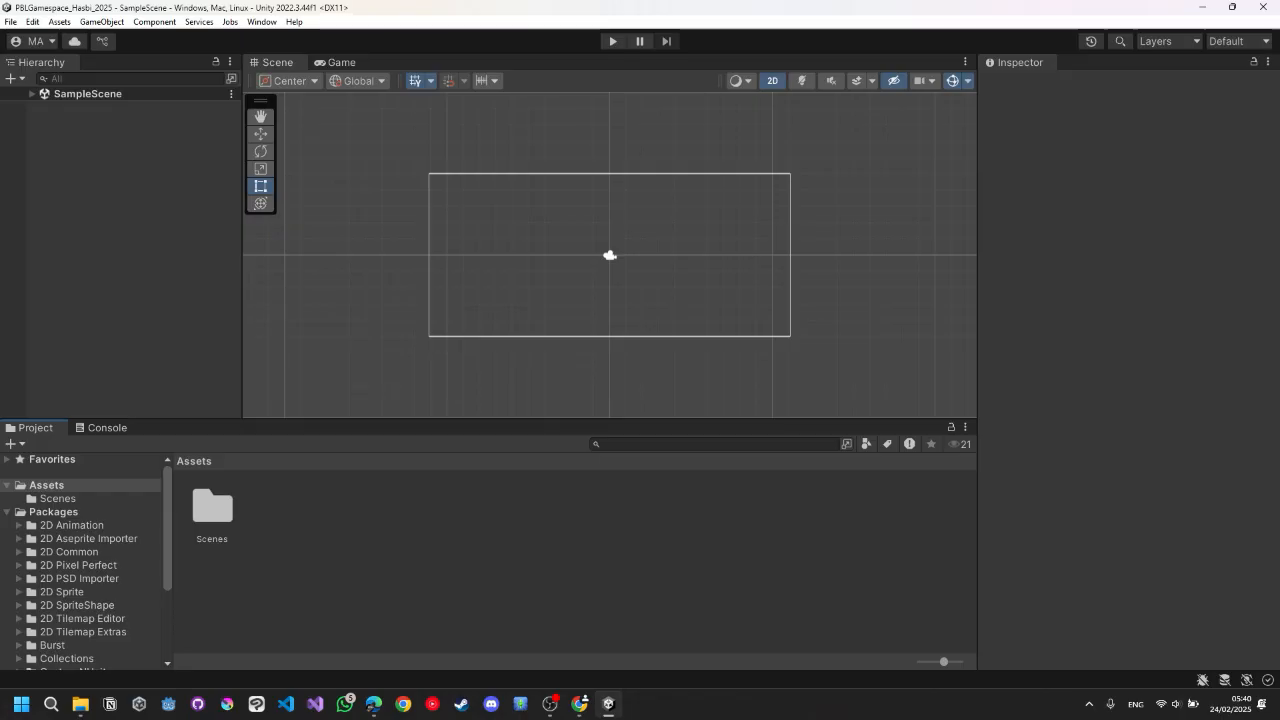
Create a new scene asset named Task01 in the Assets folder.
left_click(340, 63)
left_click(277, 63)
left_click(7, 512)
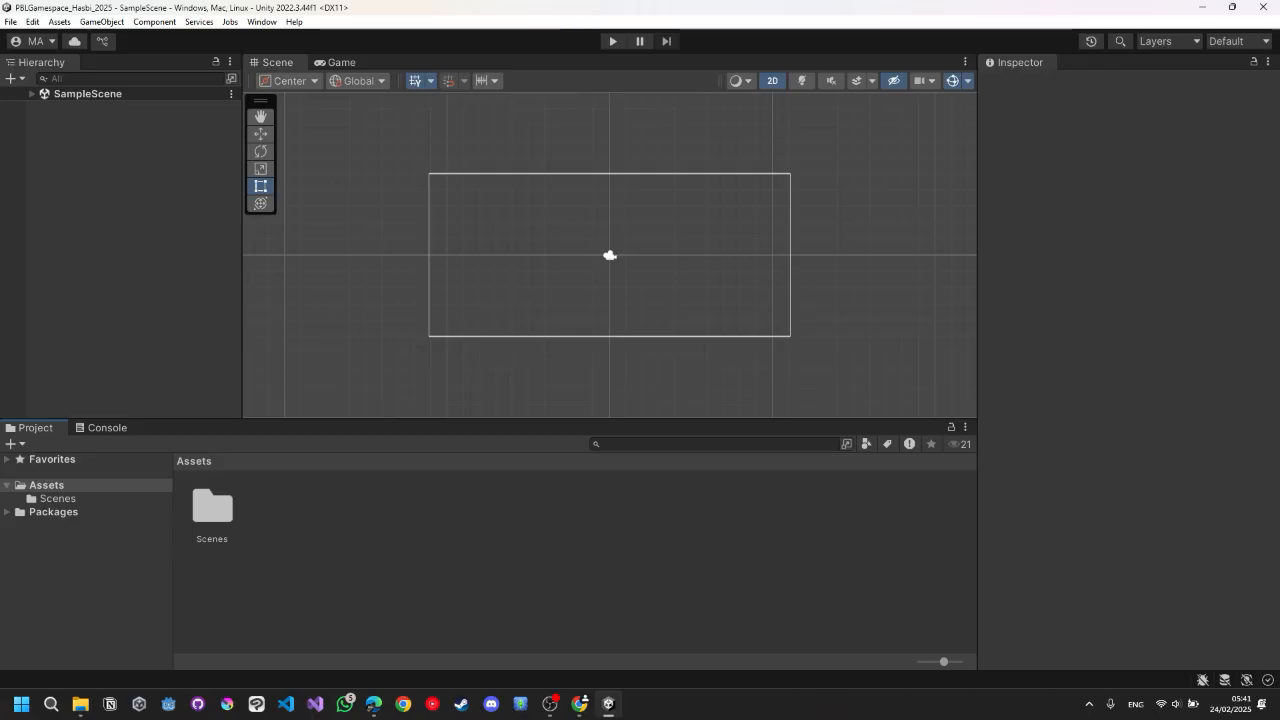
right_click(322, 531)
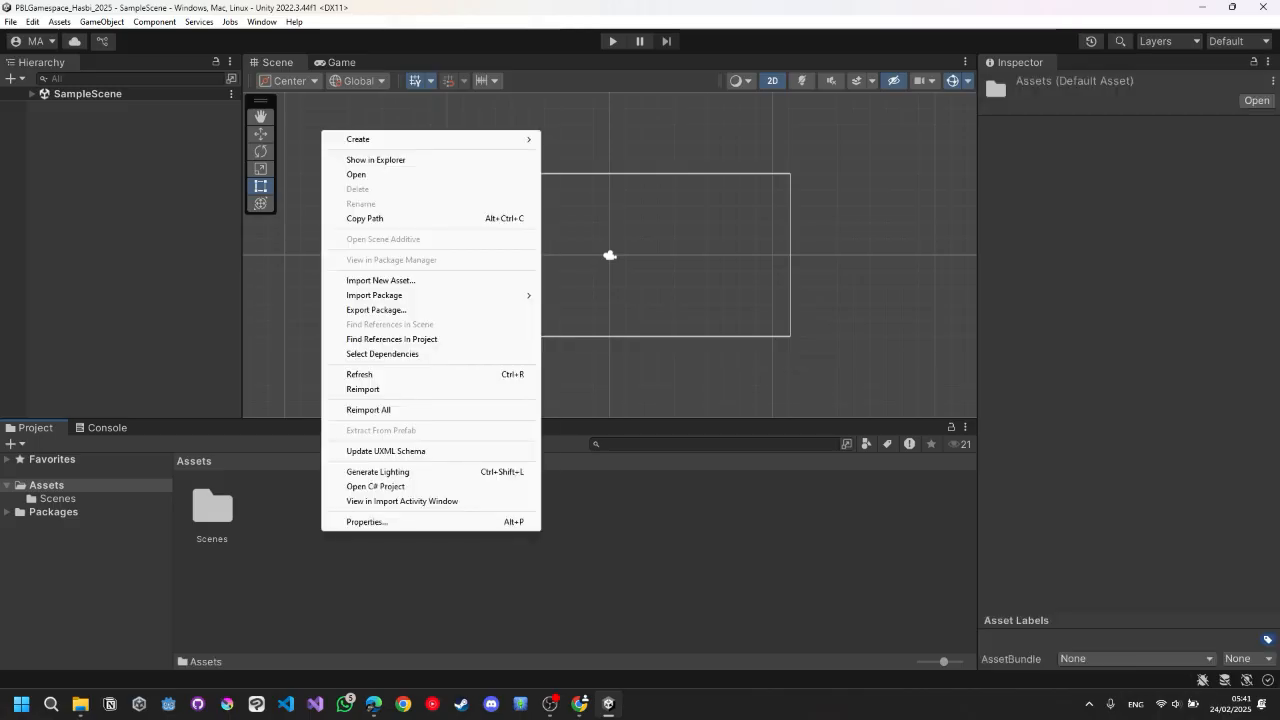
mouse_move(380, 139)
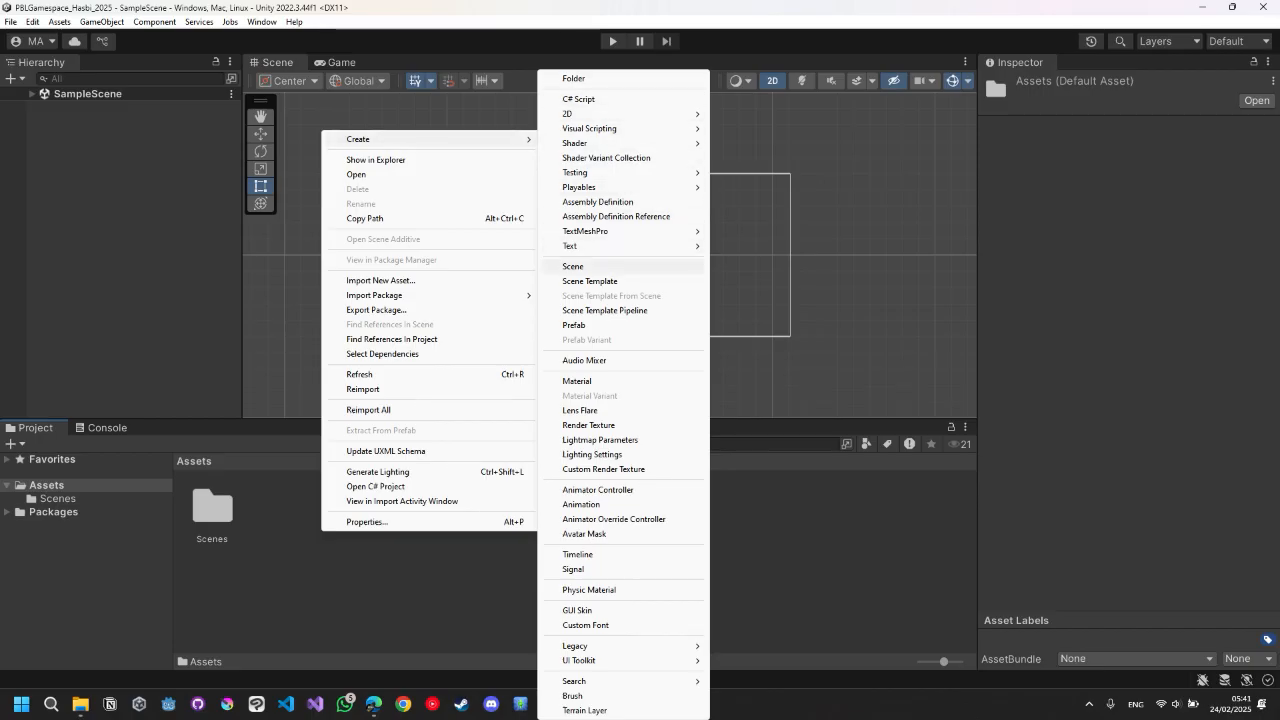
left_click(605, 266)
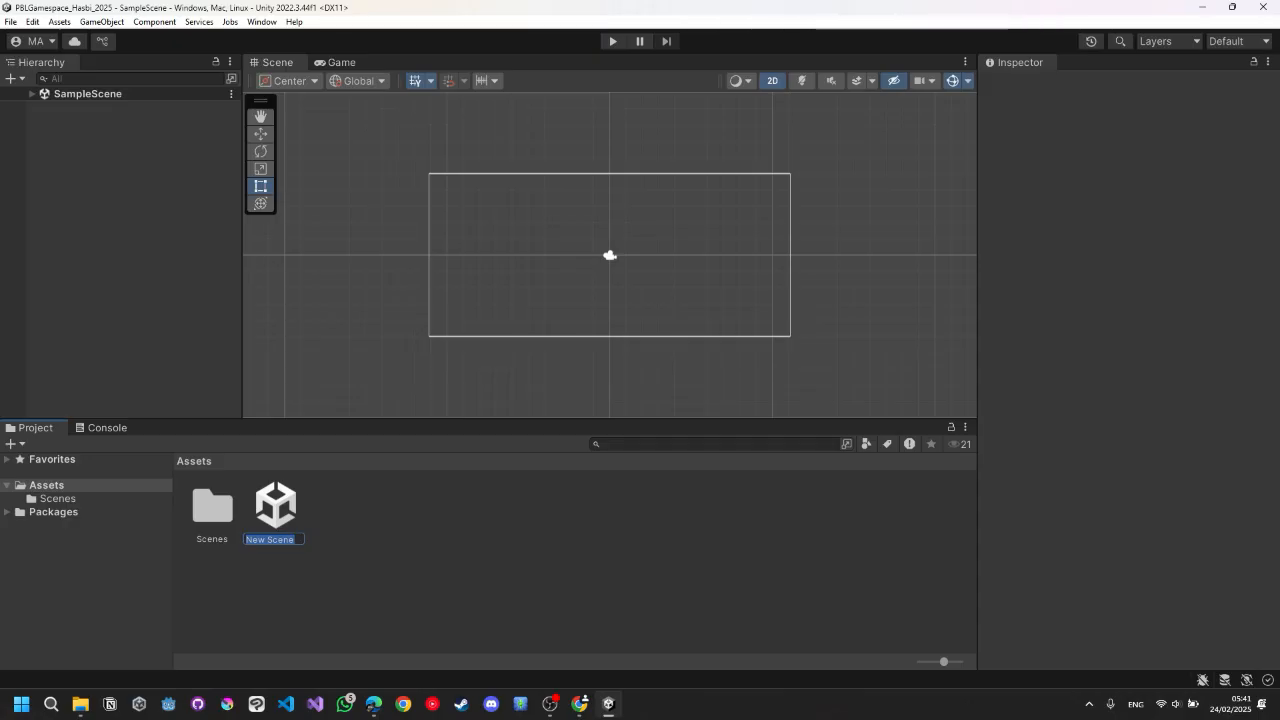
type("Task01")
key("Return")
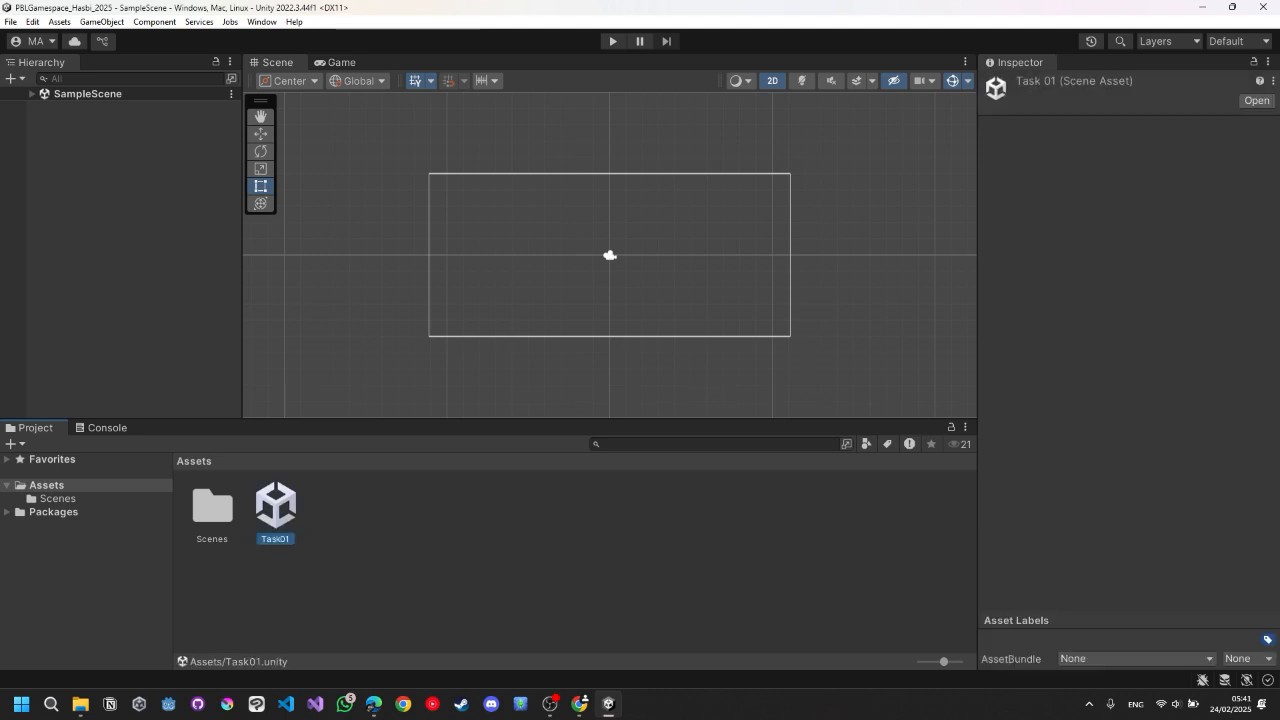
Open the Task01 scene.
left_click(480, 575)
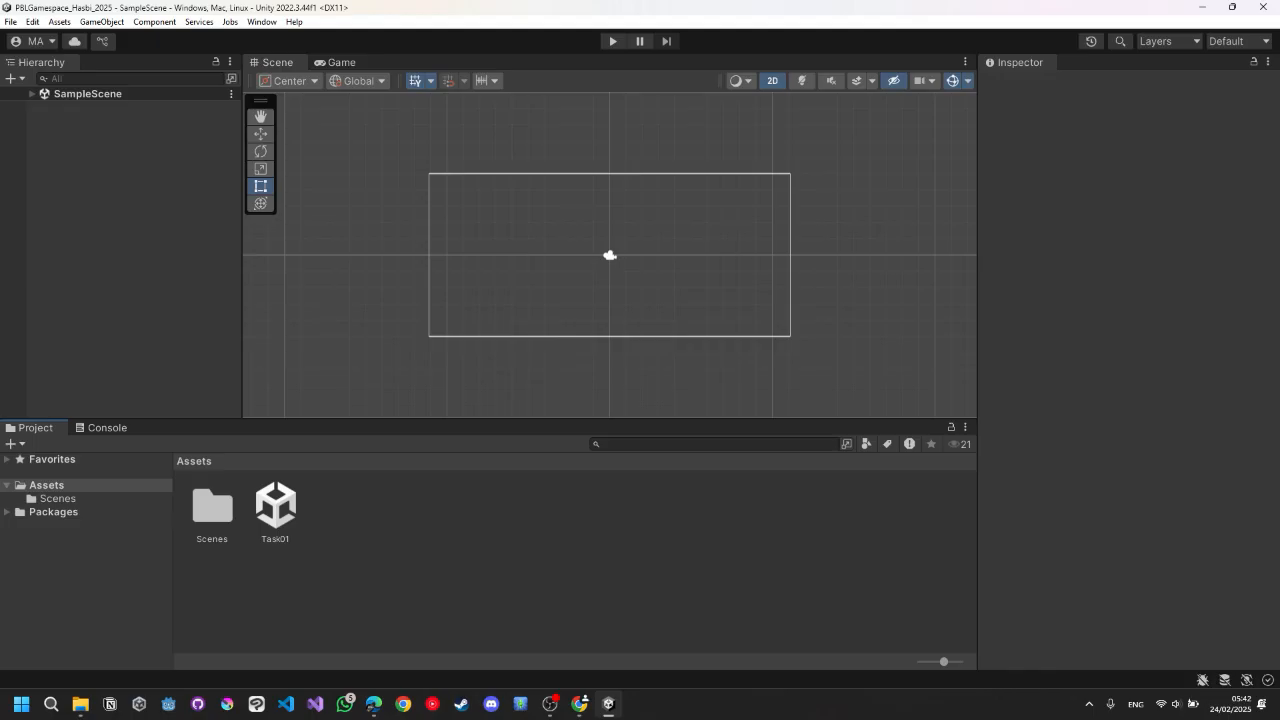
double_click(275, 507)
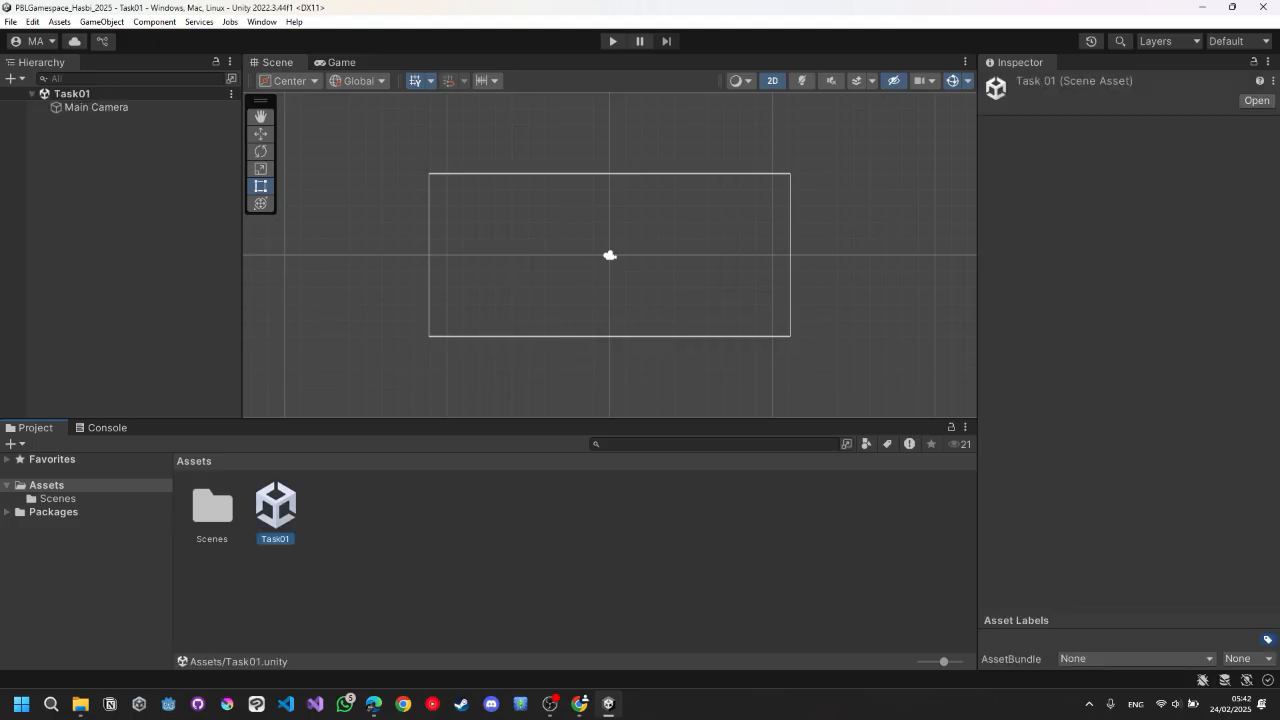
left_click(120, 240)
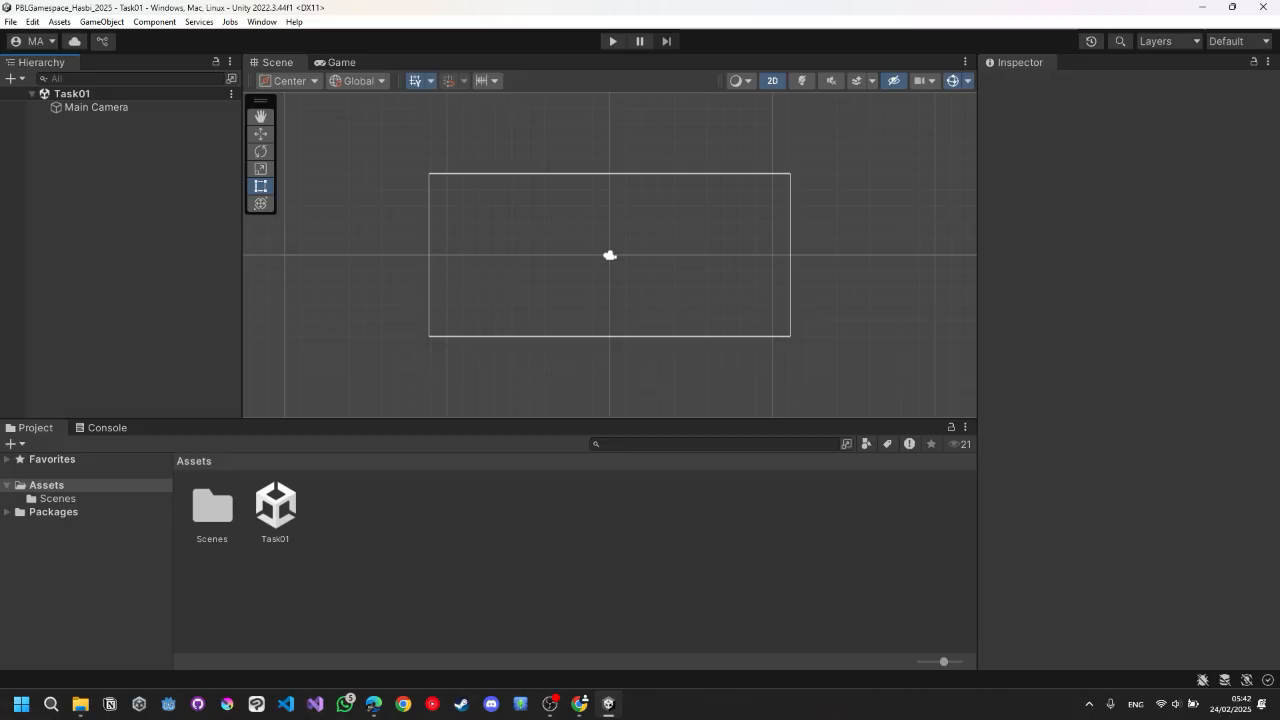
Create an empty GameObject in the Task01 scene hierarchy and select it.
right_click(87, 151)
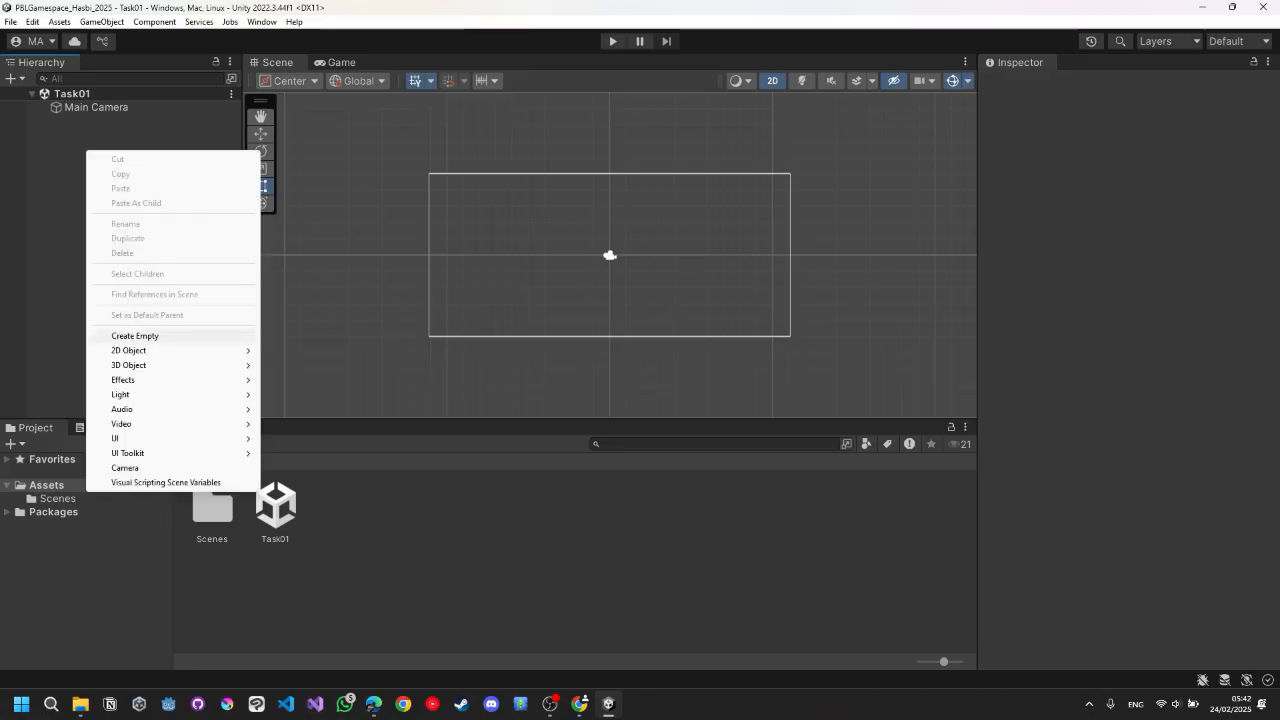
left_click(135, 335)
left_click(135, 335)
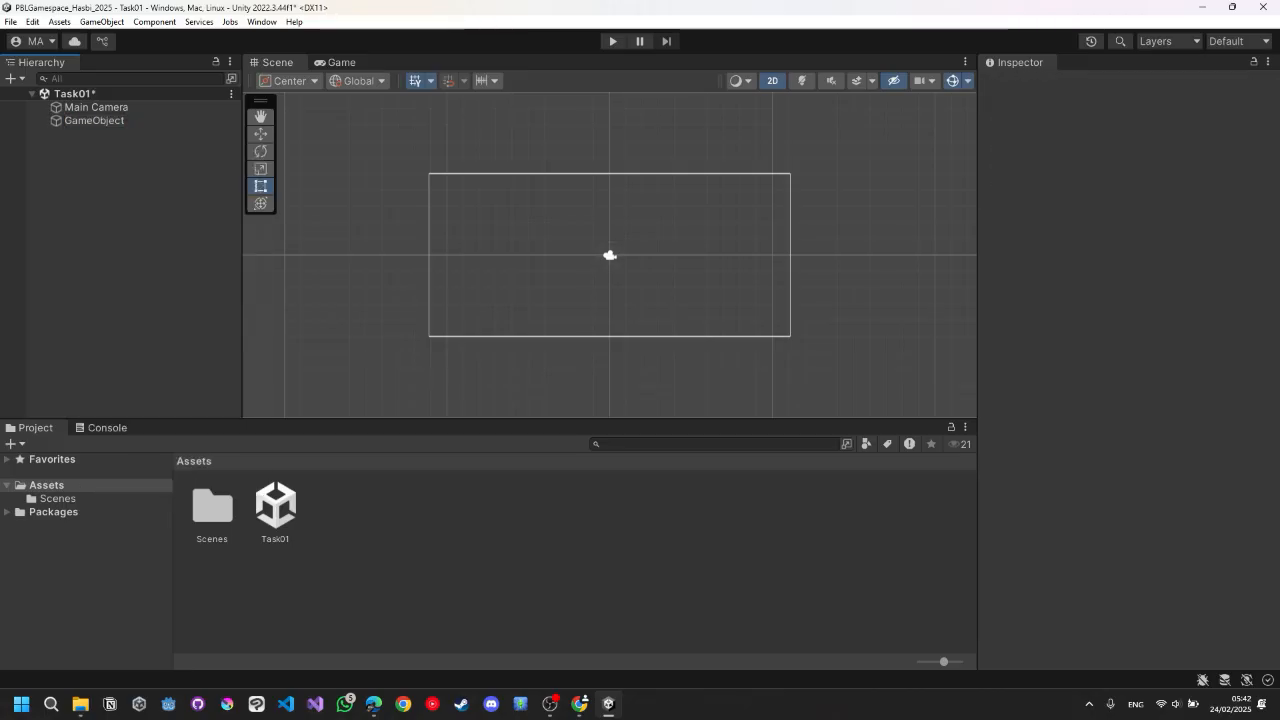
left_click(94, 121)
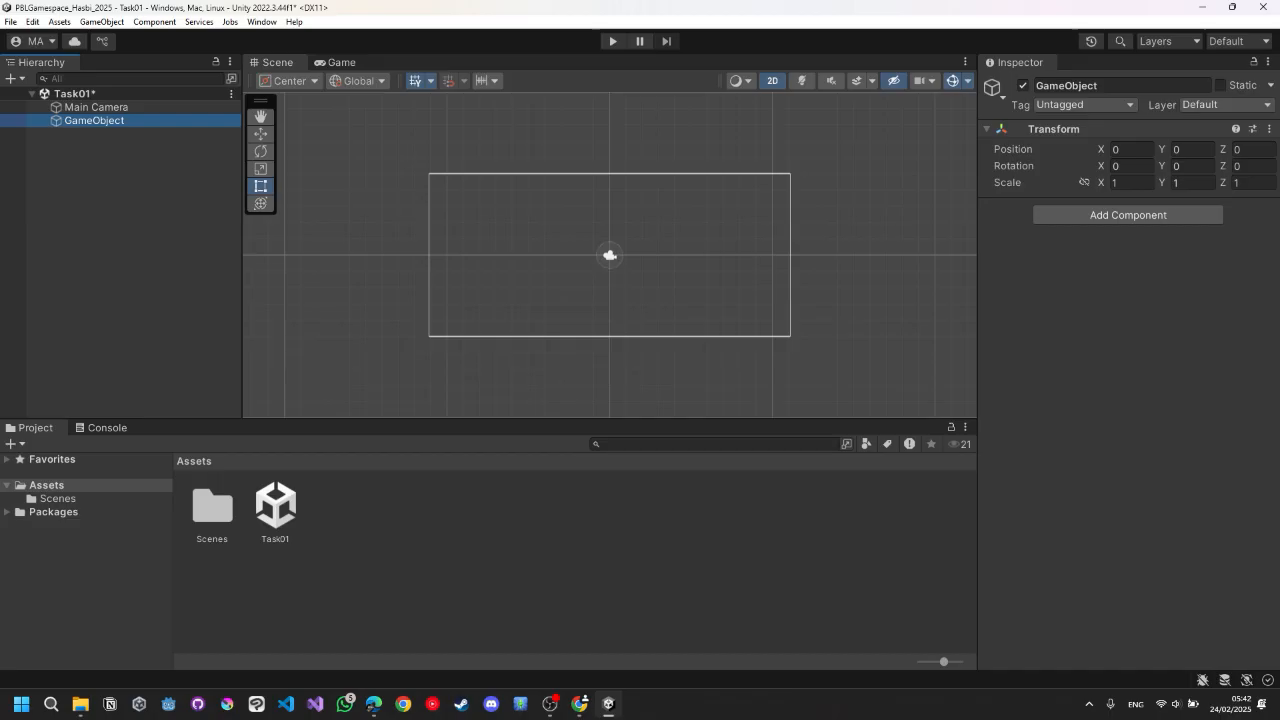
left_click(520, 565)
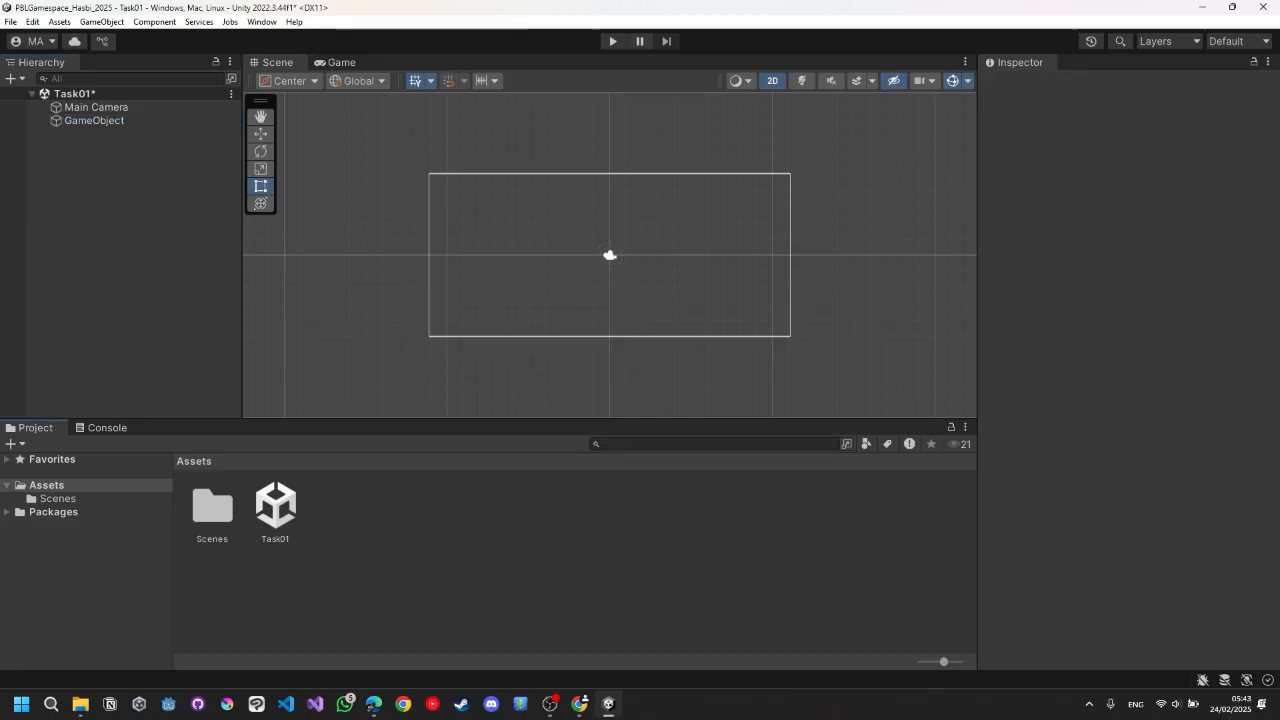
right_click(401, 517)
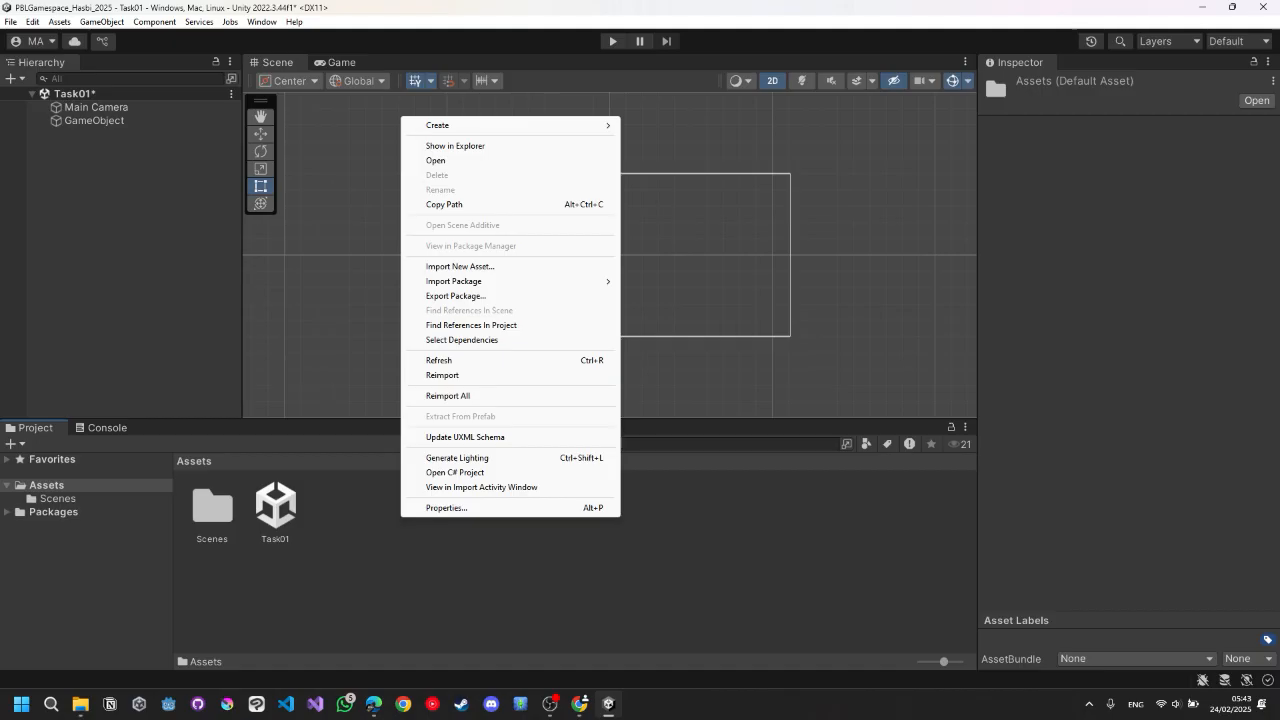
right_click(328, 550)
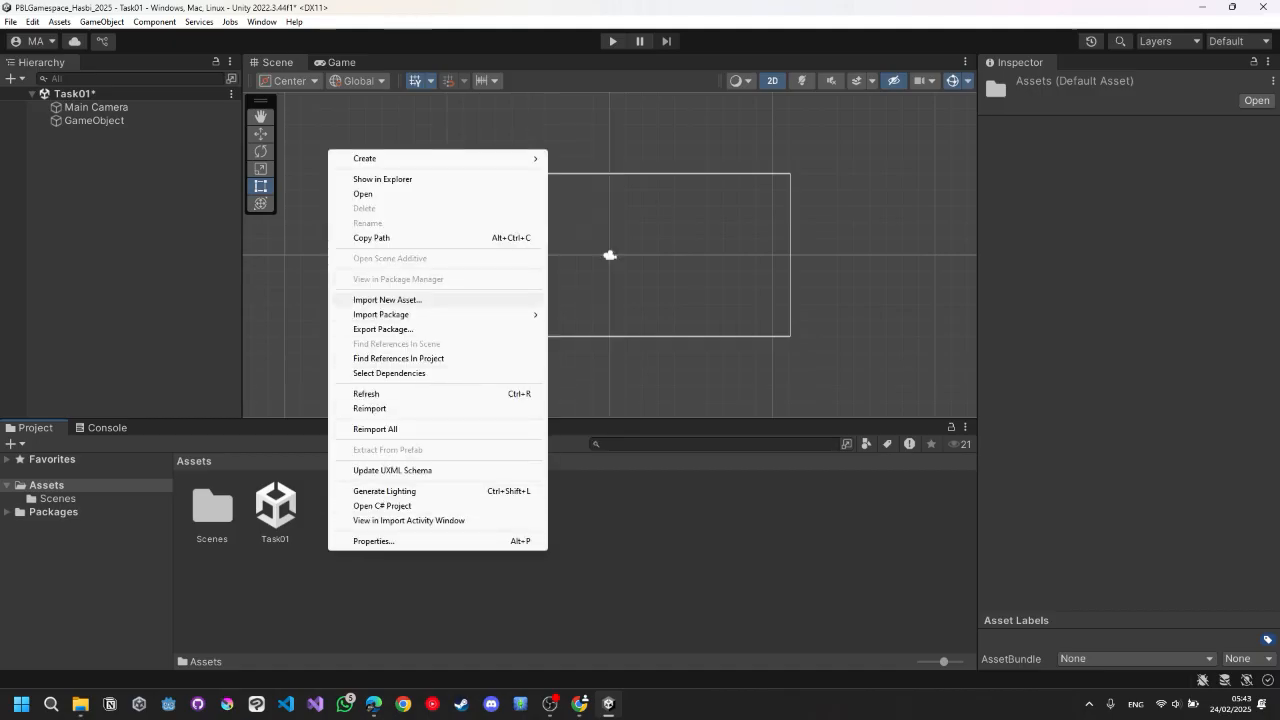
left_click(387, 299)
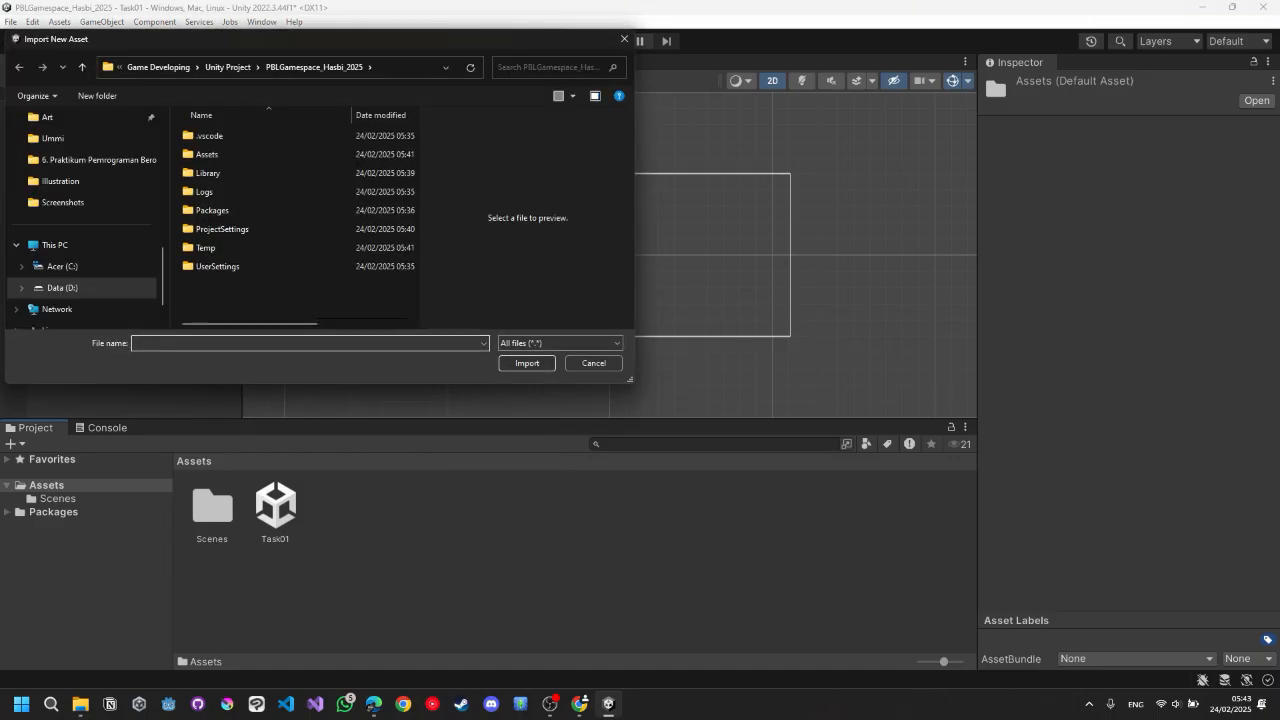
scroll(80, 249, "up", 5)
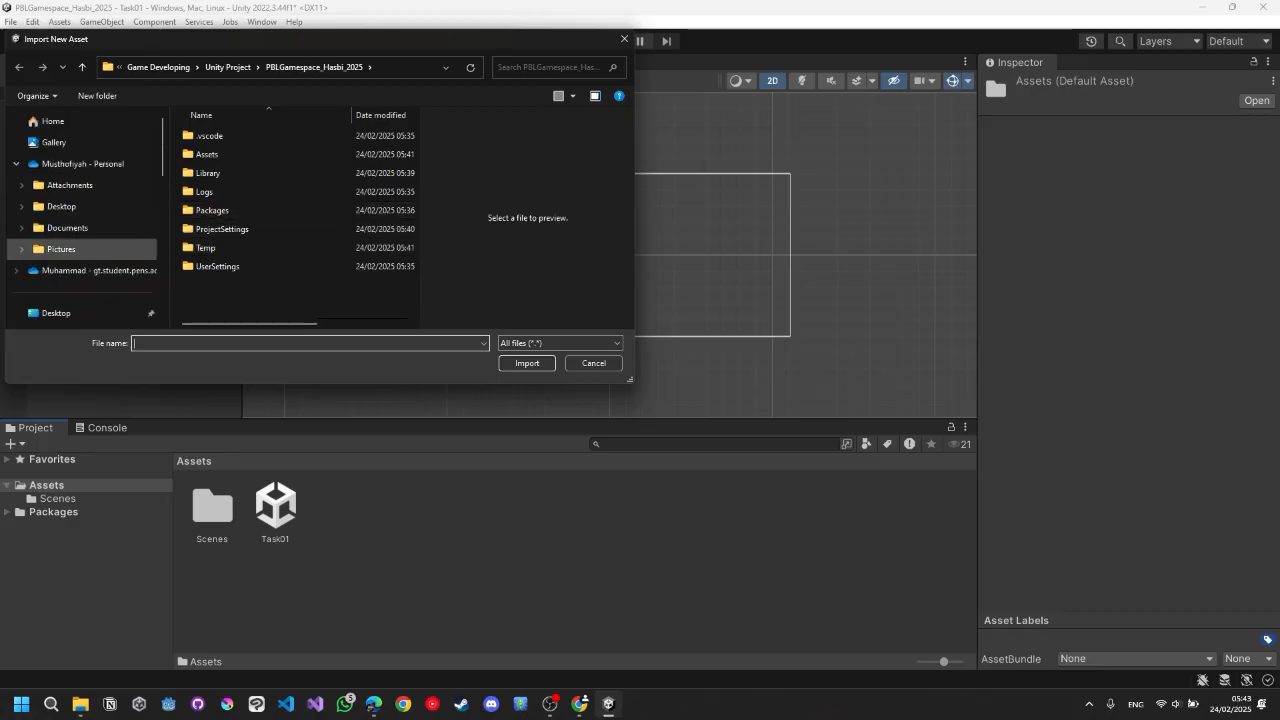
scroll(80, 248, "down", 3)
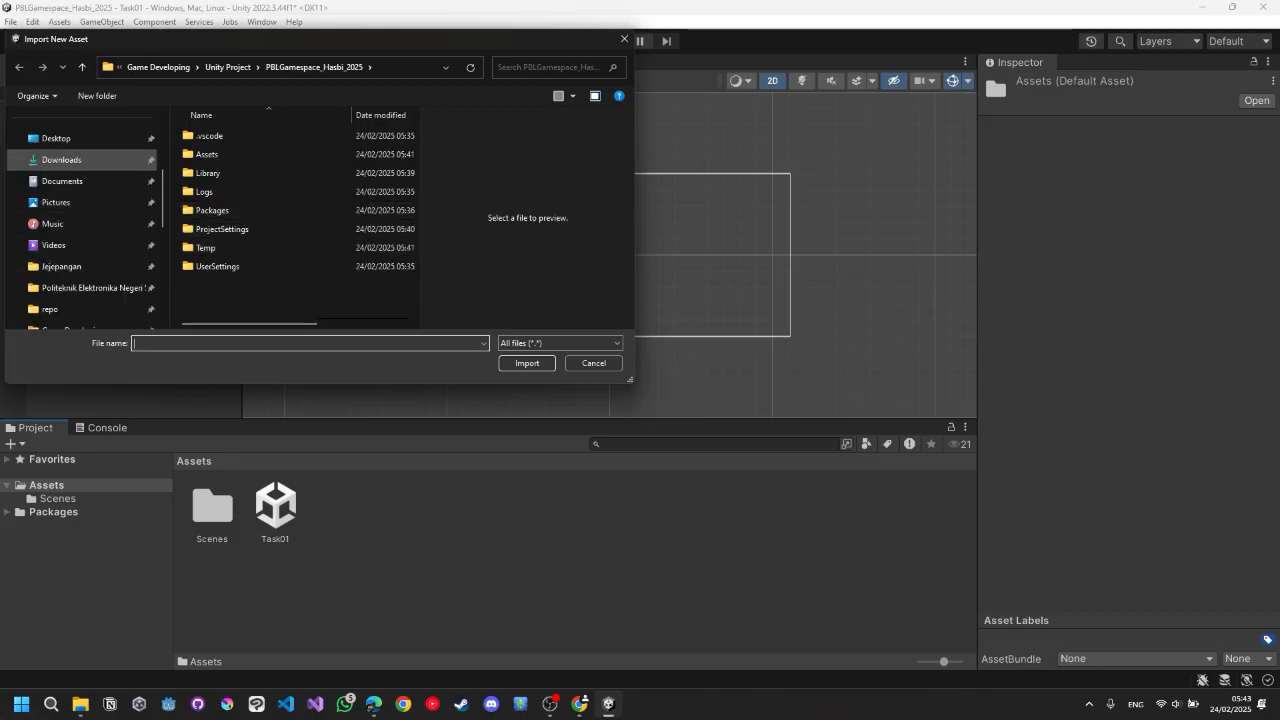
scroll(80, 202, "up", 3)
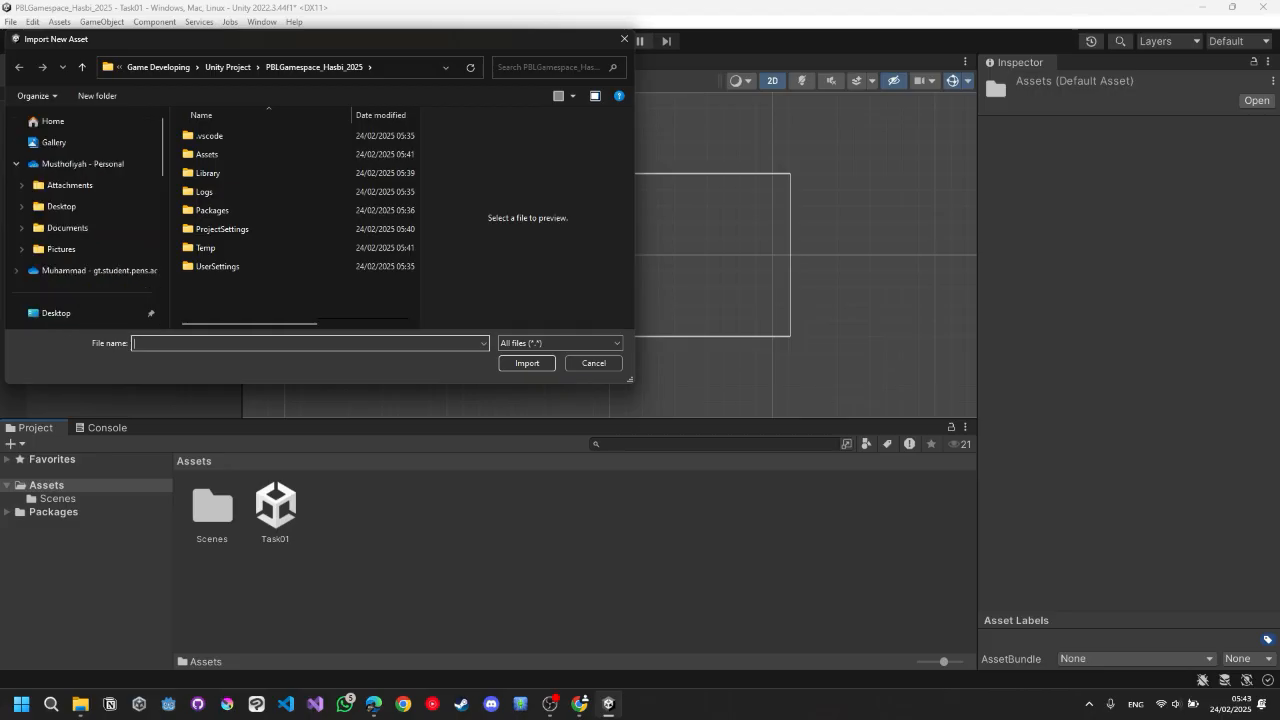
left_click(624, 38)
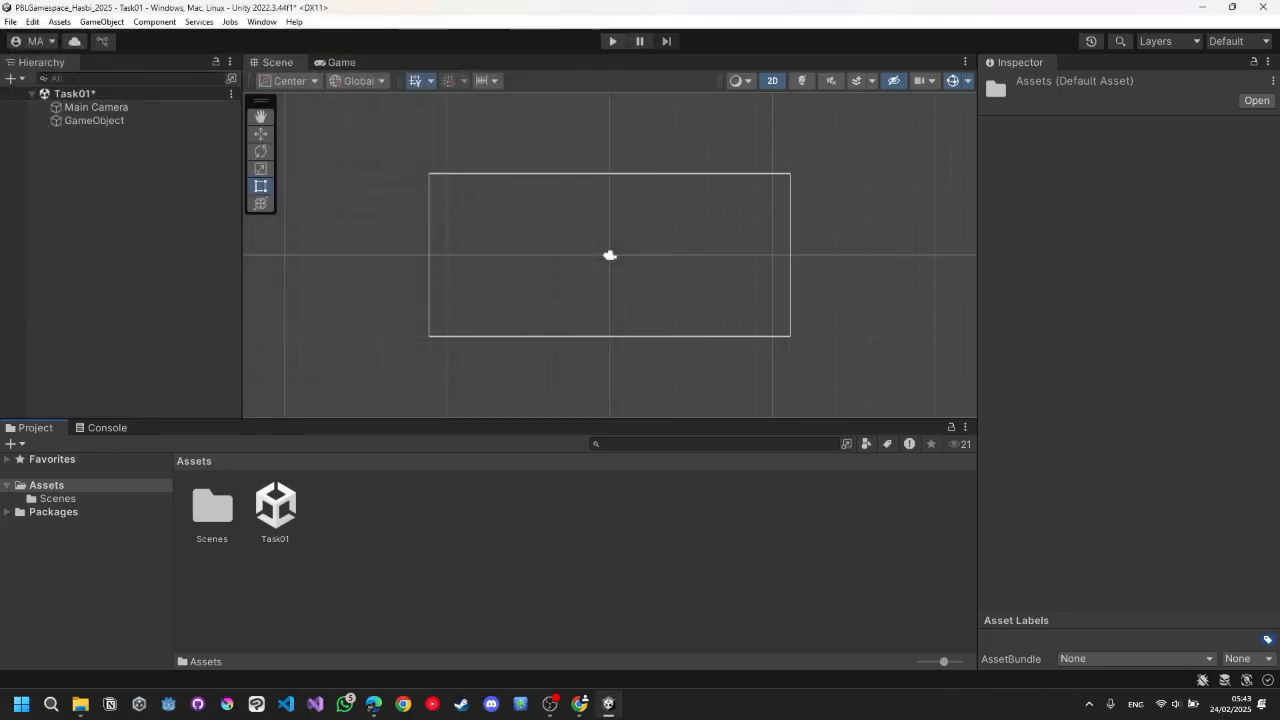
Reveal the project's Assets folder in File Explorer.
right_click(380, 567)
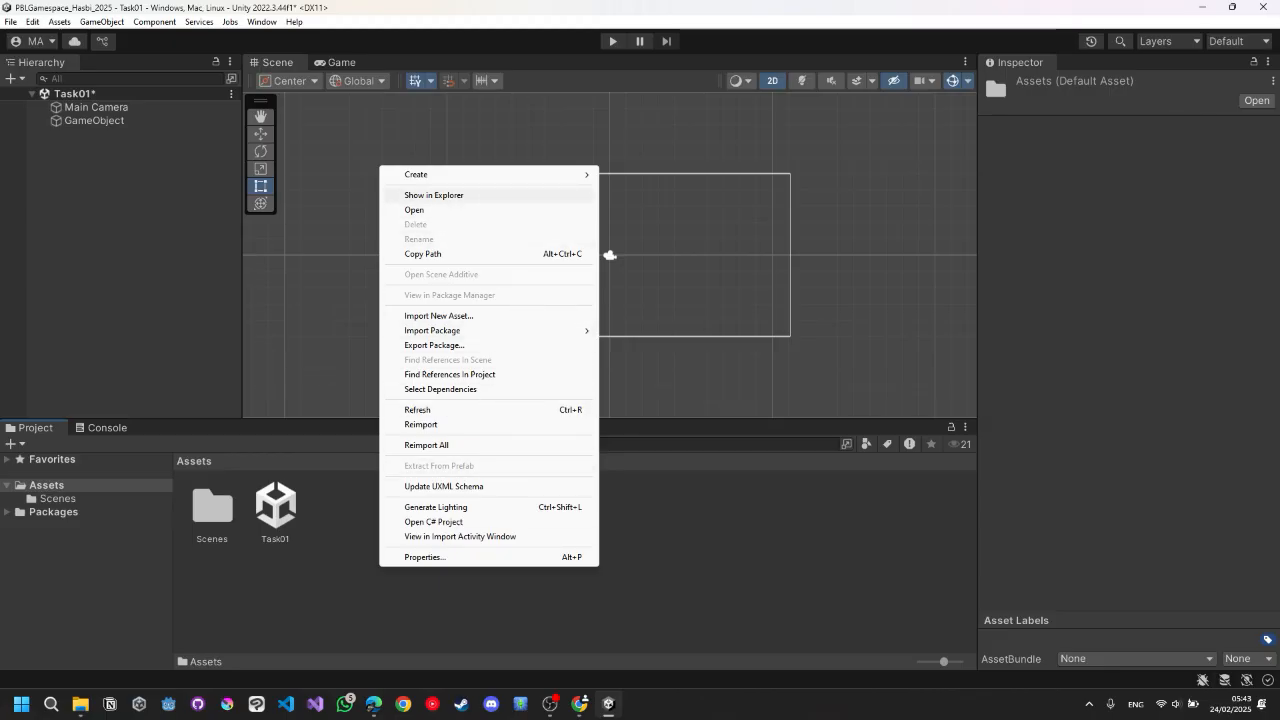
left_click(434, 195)
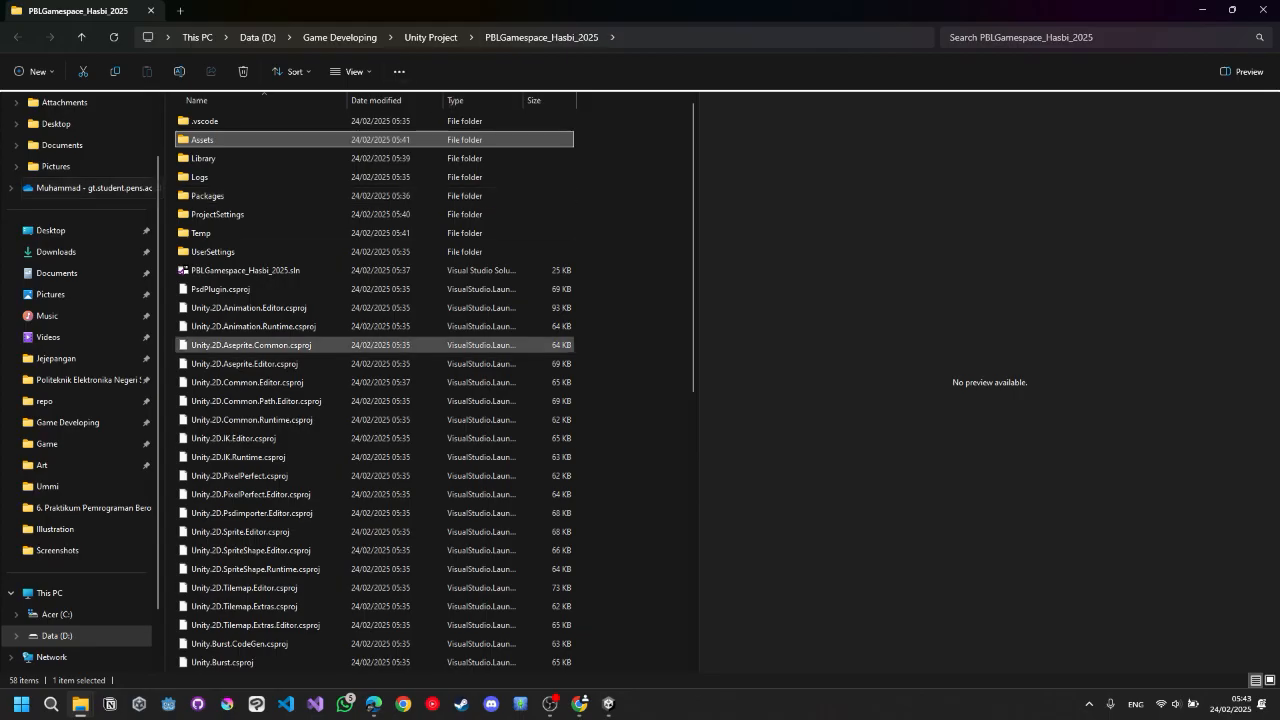
scroll(380, 345, "down", 9)
scroll(380, 345, "up", 9)
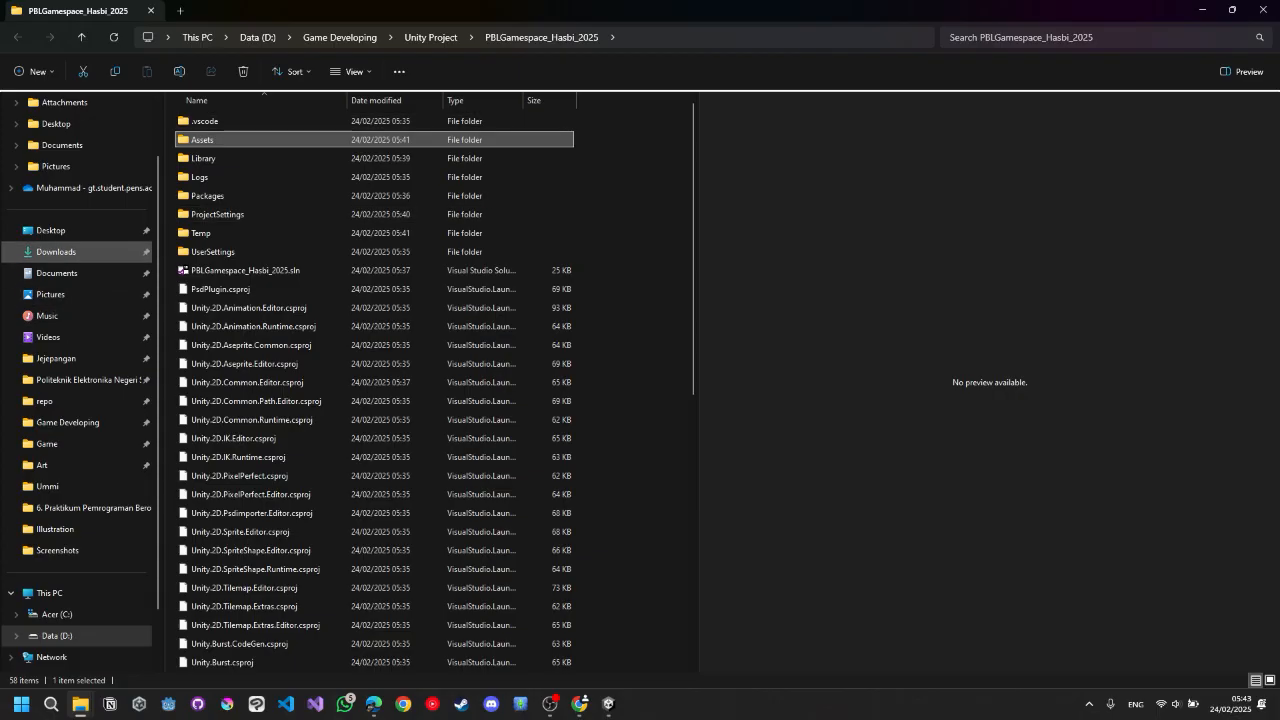
Copy Fatur.png from Downloads and paste it into the project's Assets folder.
left_click(56, 251)
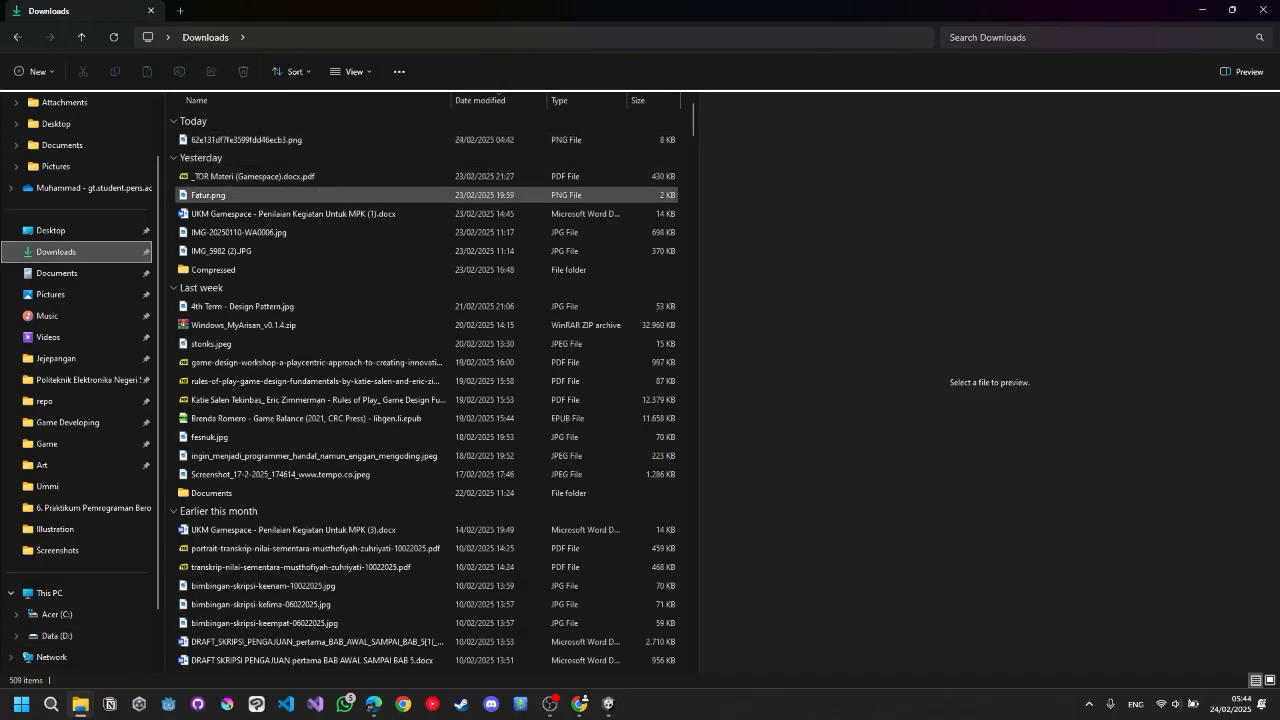
left_click(272, 195)
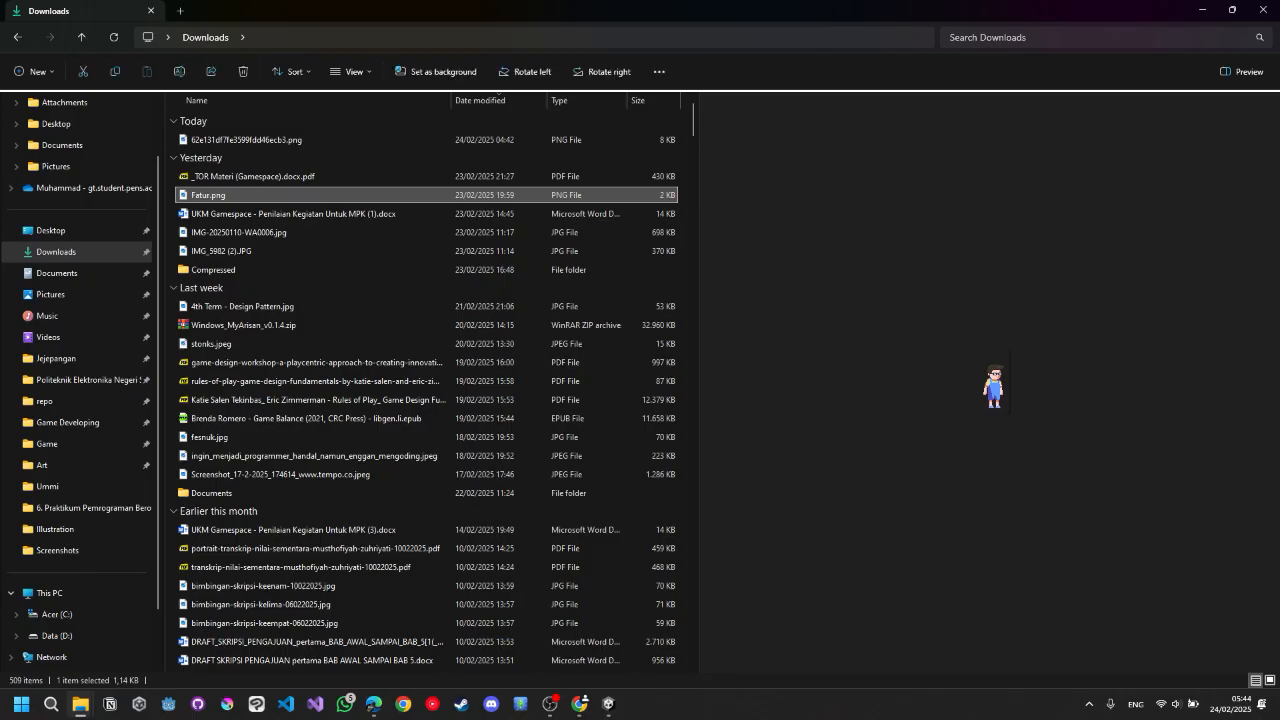
key("ctrl+c")
key("alt+Left")
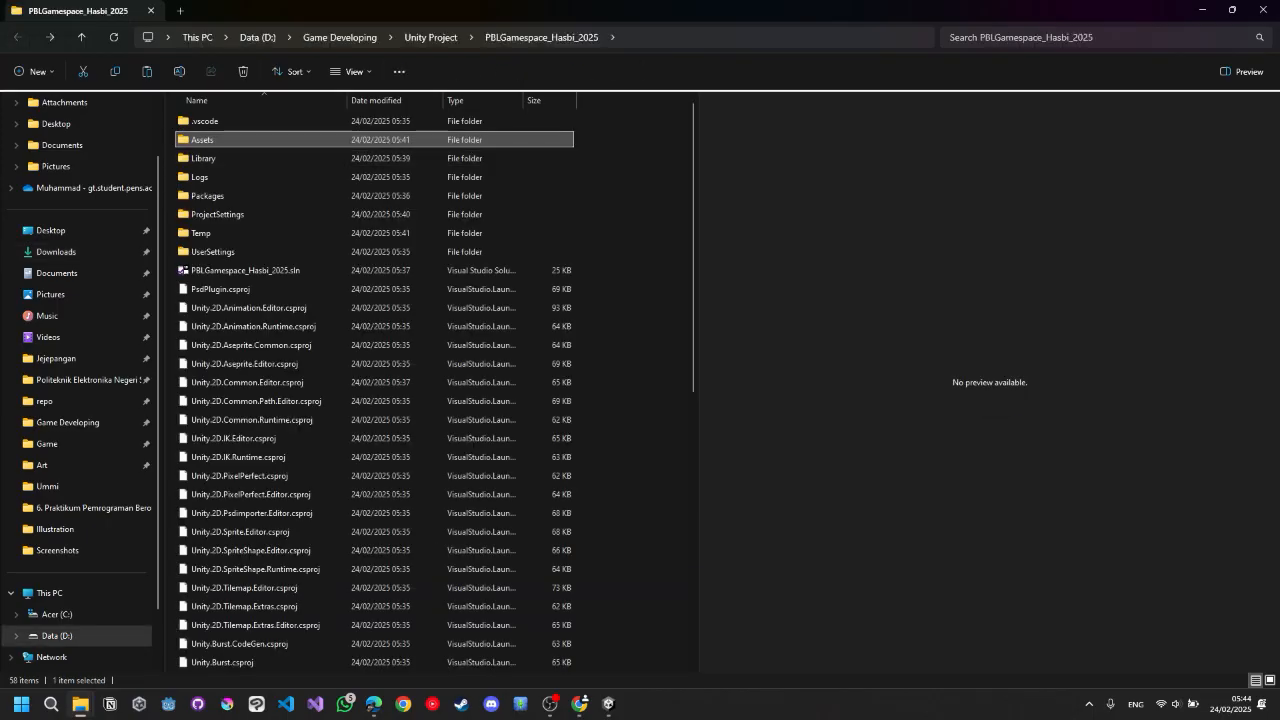
key("Return")
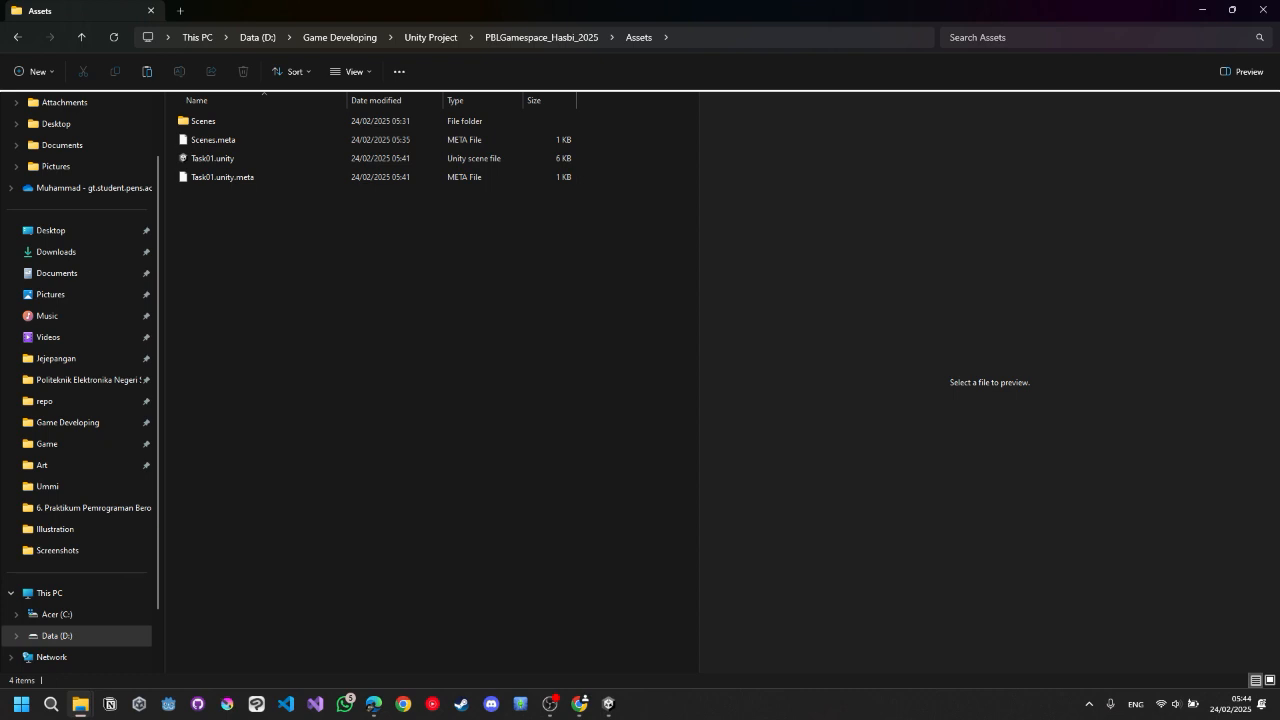
key("ctrl+v")
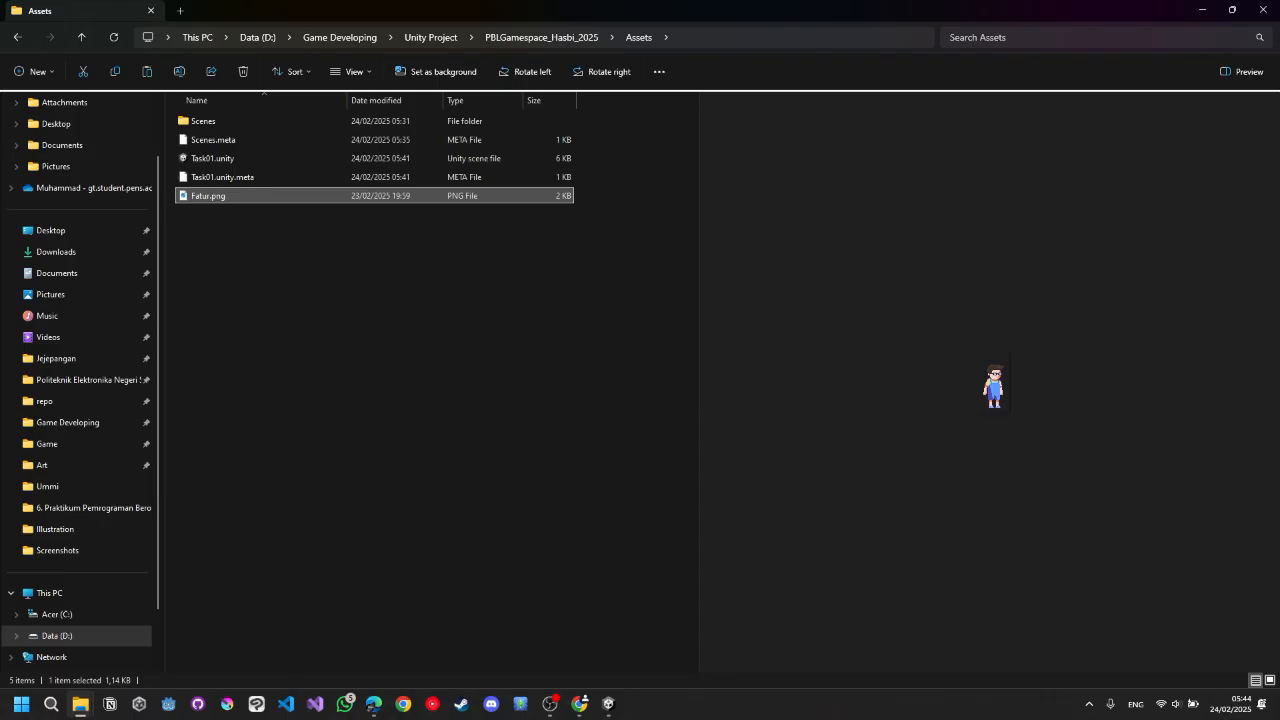
Switch back to Unity and select the empty GameObject in the hierarchy.
key("alt+Tab")
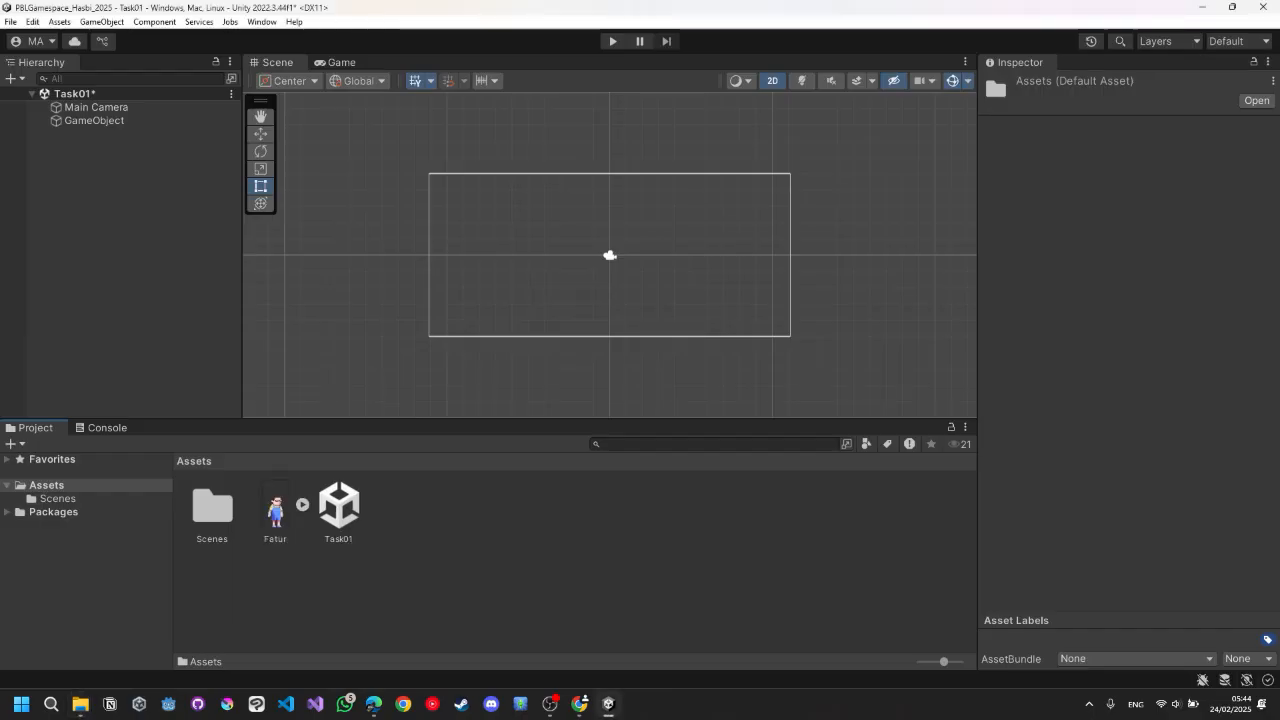
left_click(275, 510)
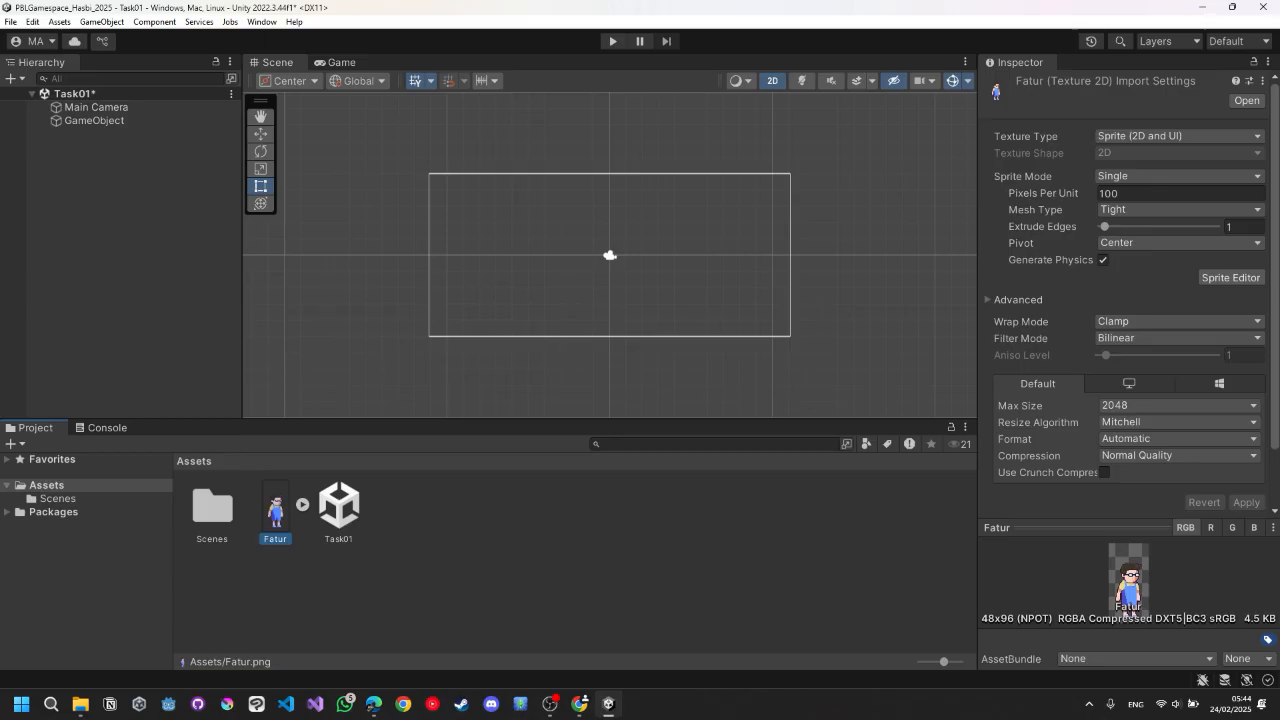
left_click(94, 121)
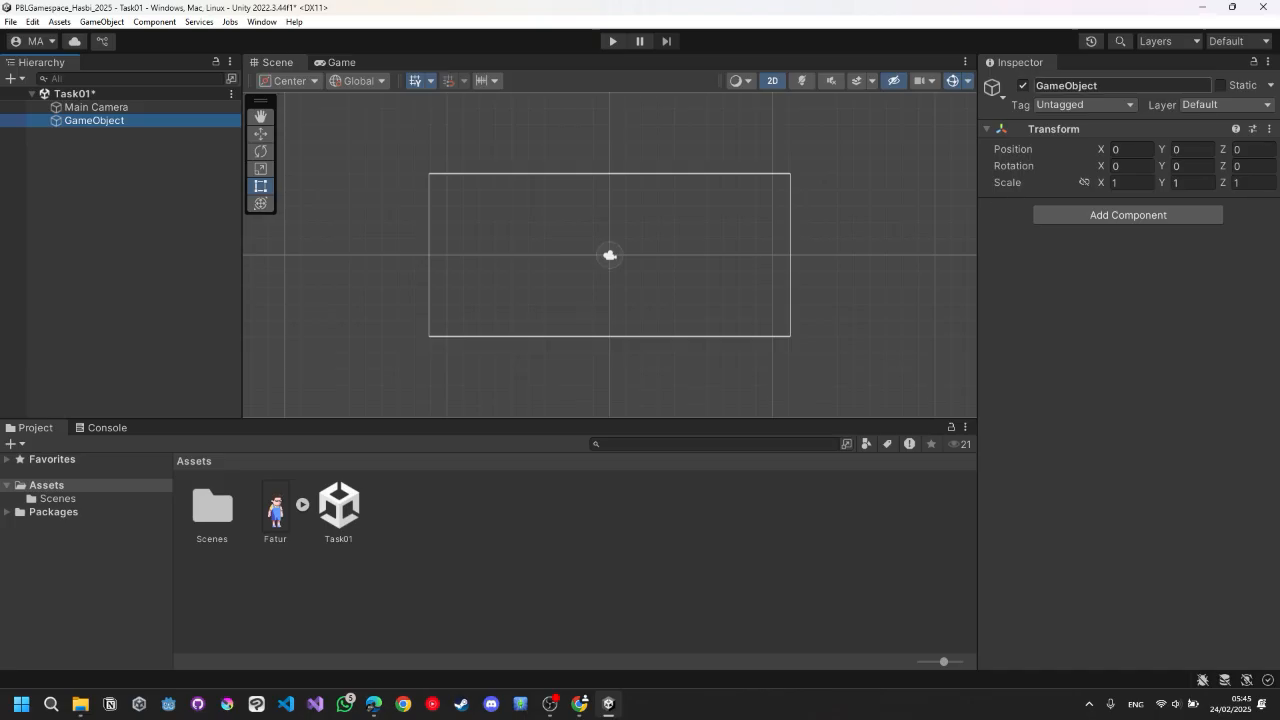
Rename the empty GameObject to Player.
left_click(1110, 86)
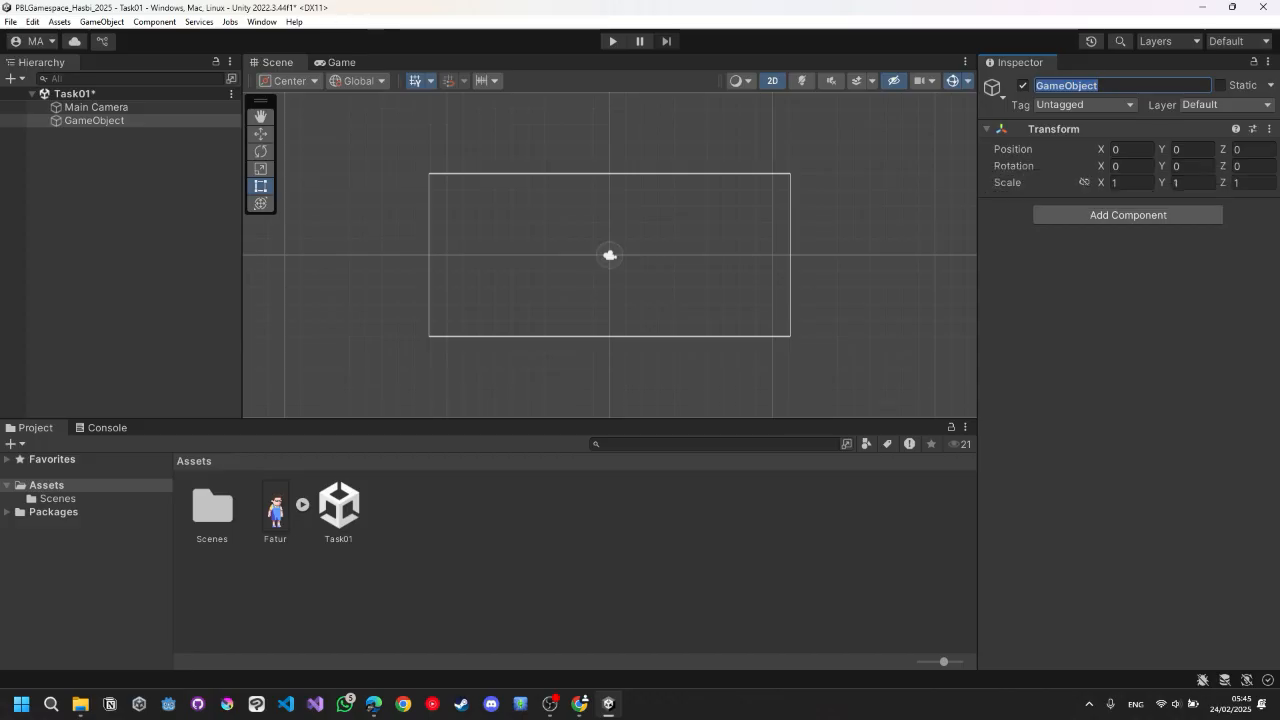
key("End")
key("BackSpace")
key("BackSpace")
key("BackSpace")
key("BackSpace")
key("BackSpace")
key("BackSpace")
key("BackSpace")
key("BackSpace")
key("BackSpace")
key("BackSpace")
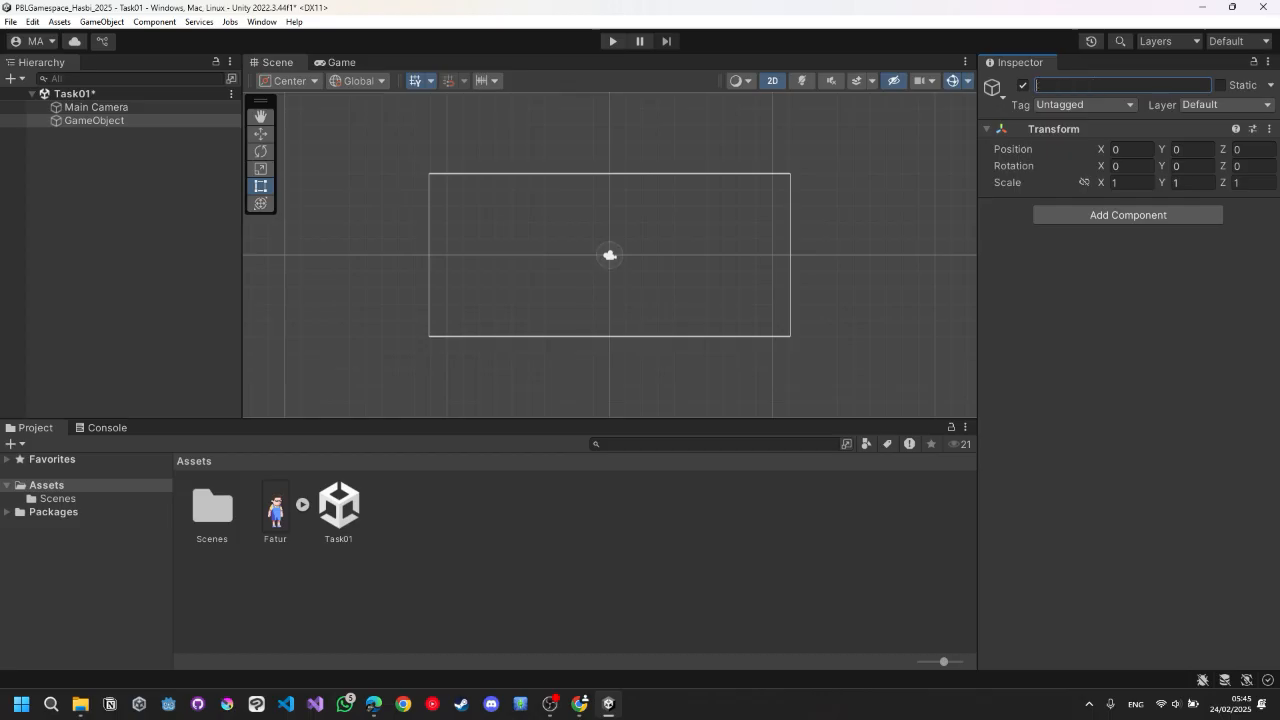
type("Player")
key("Return")
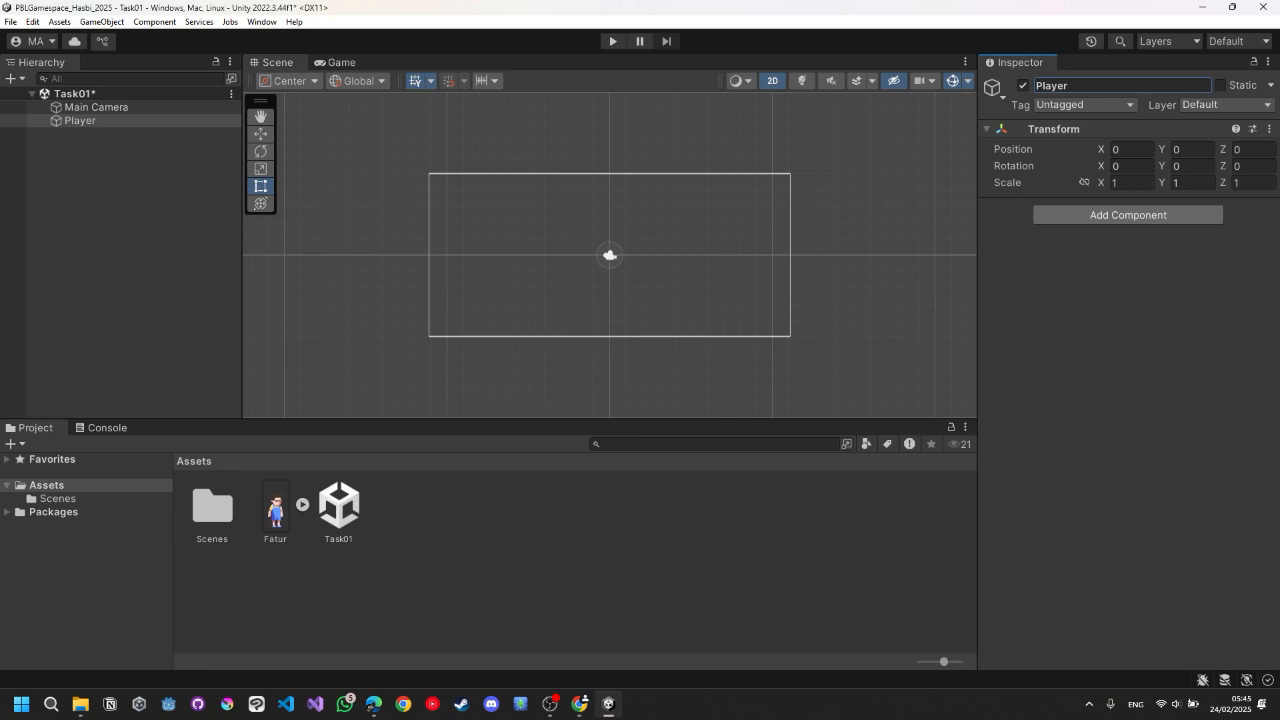
Add a Sprite Renderer component to the Player from the Rendering components.
left_click(1128, 215)
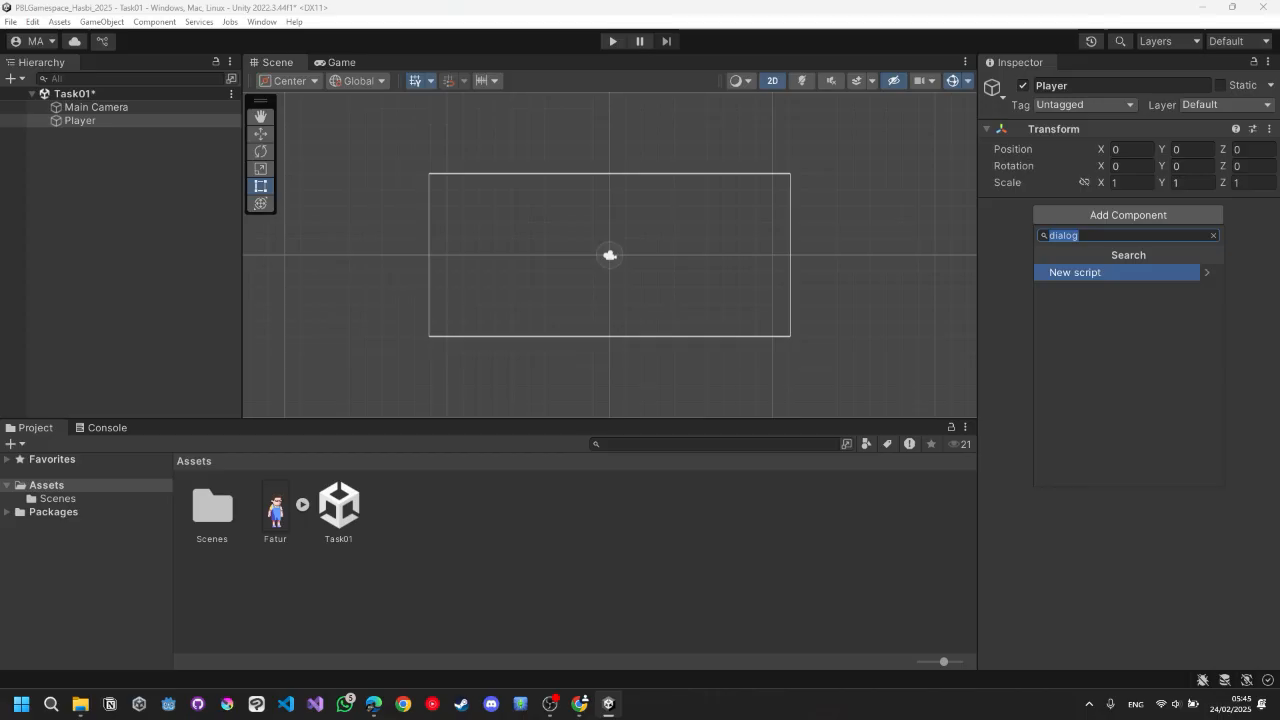
key("BackSpace")
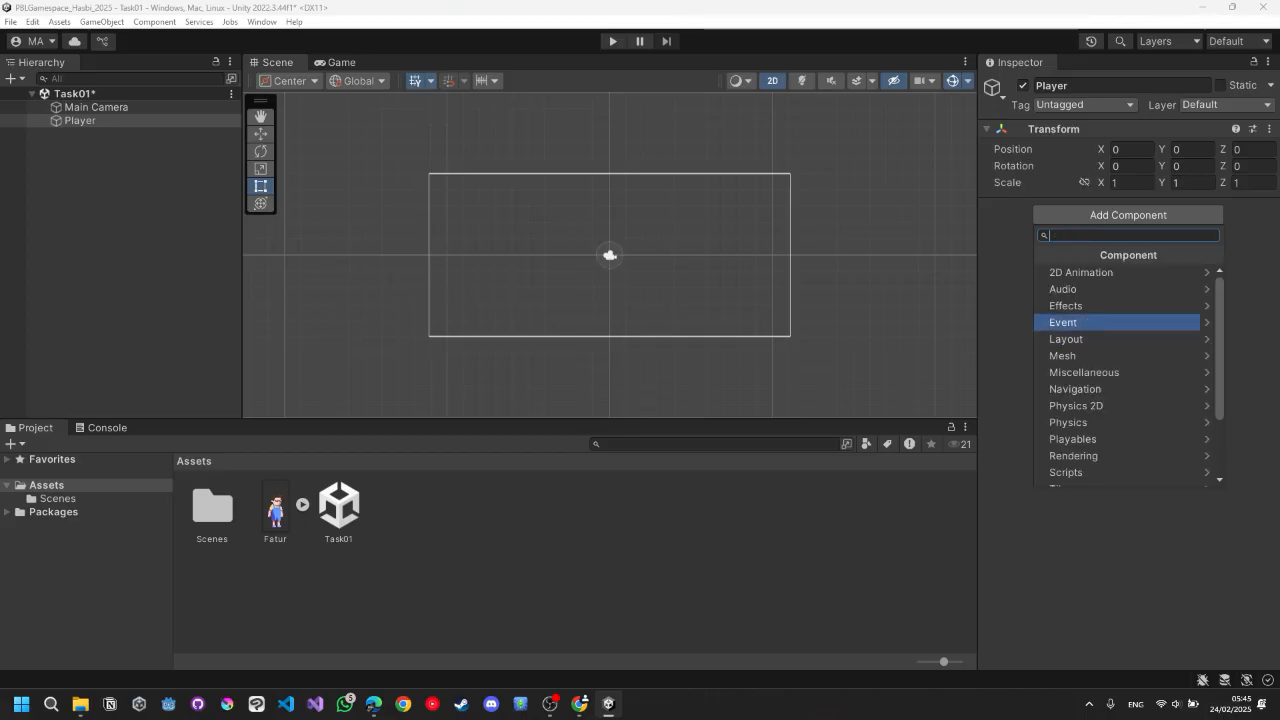
key("Down")
key("Down")
key("Down")
key("Down")
key("Down")
key("Down")
key("Down")
key("Down")
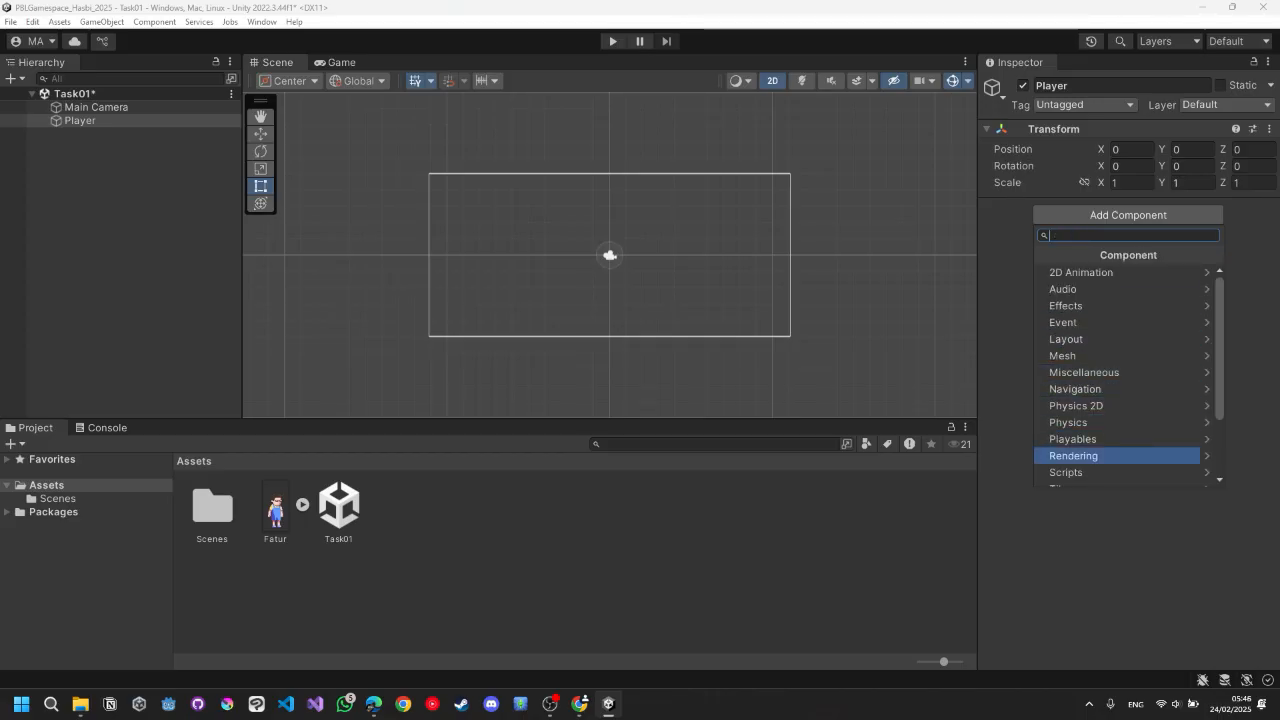
key("Right")
key("Down")
key("Down")
key("Down")
key("Down")
key("Down")
key("Down")
key("Down")
key("Down")
key("Down")
key("Down")
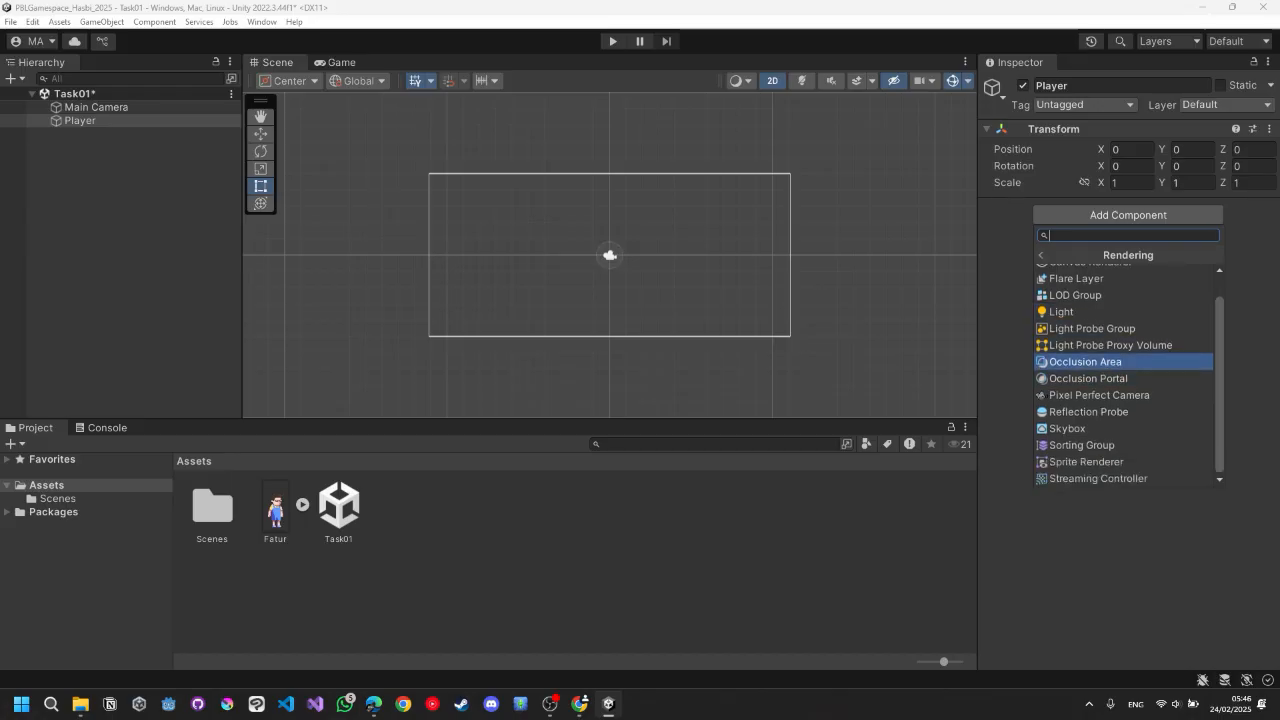
key("Up")
key("Up")
key("Down")
key("Down")
key("Up")
key("Up")
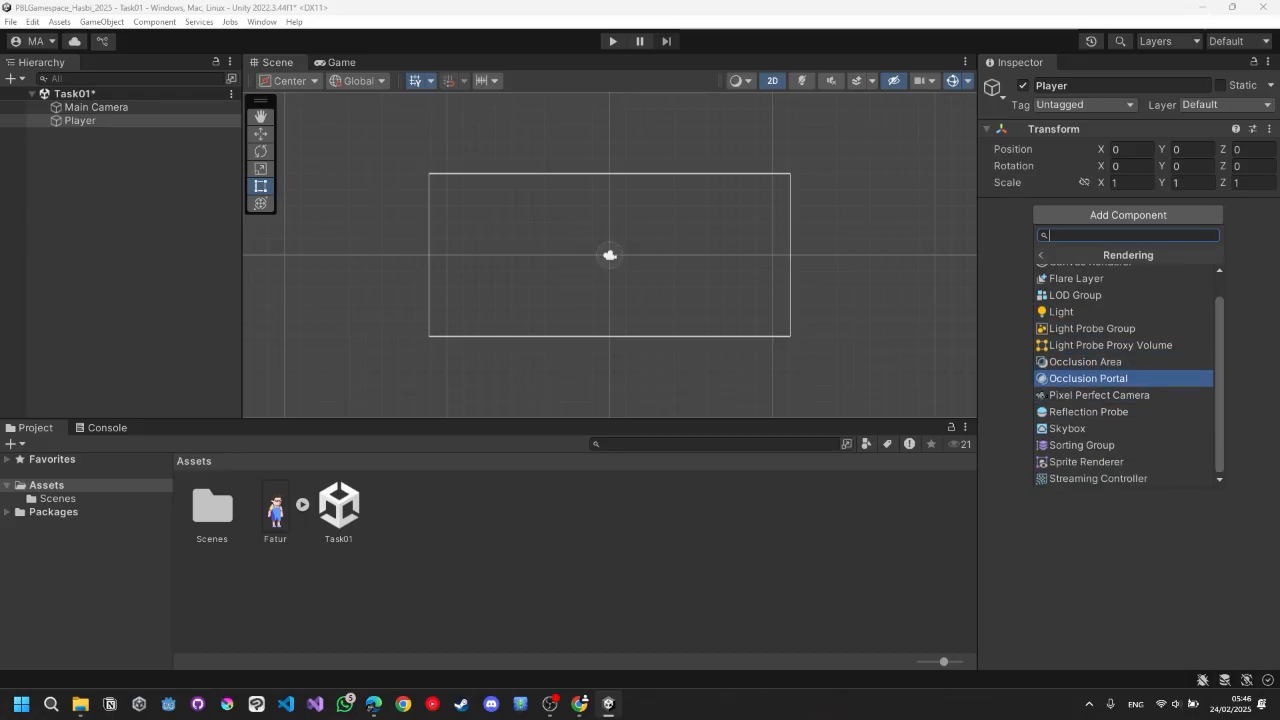
key("Down")
key("Down")
key("Down")
key("Down")
key("Down")
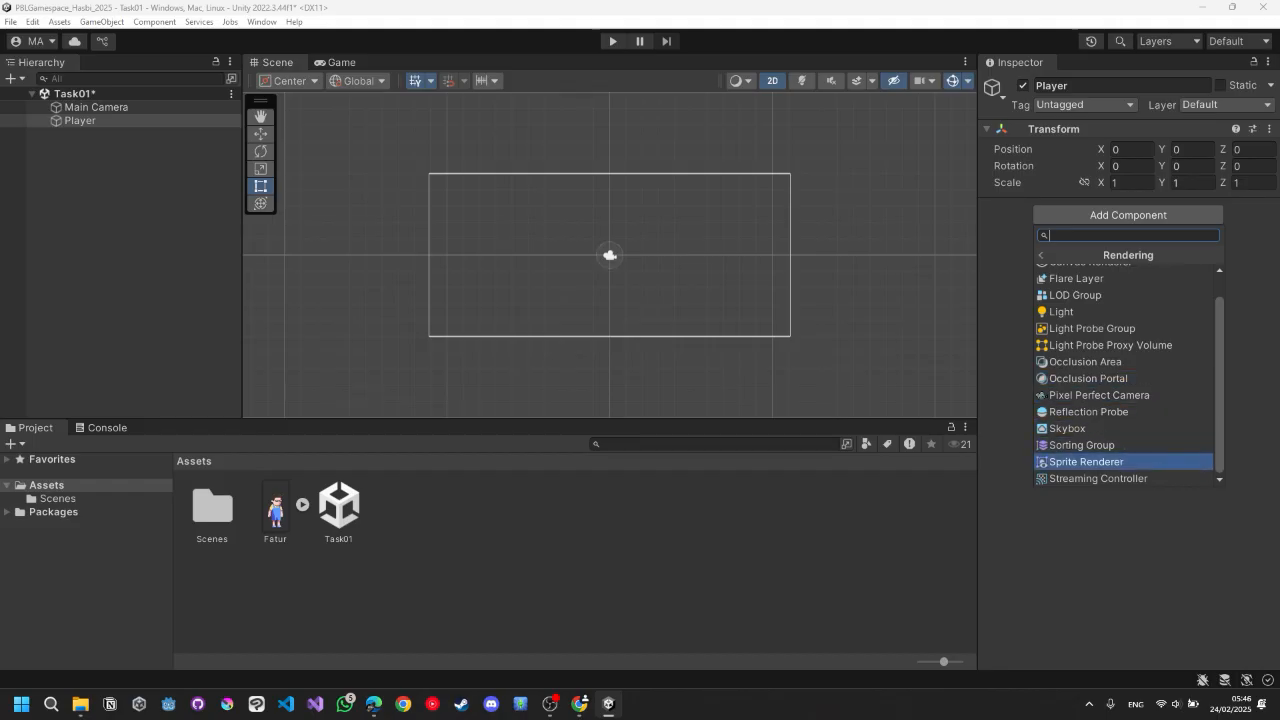
key("Return")
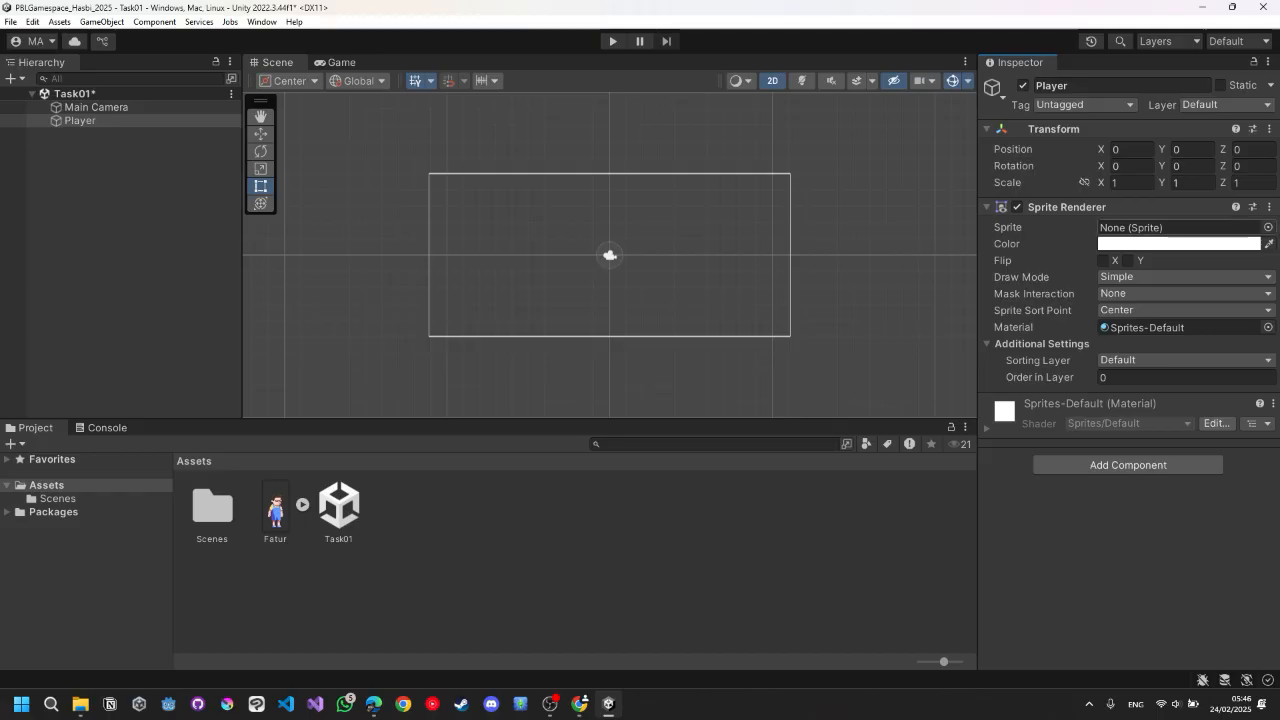
Assign the Fatur sprite to the Player's Sprite Renderer.
left_click(1268, 228)
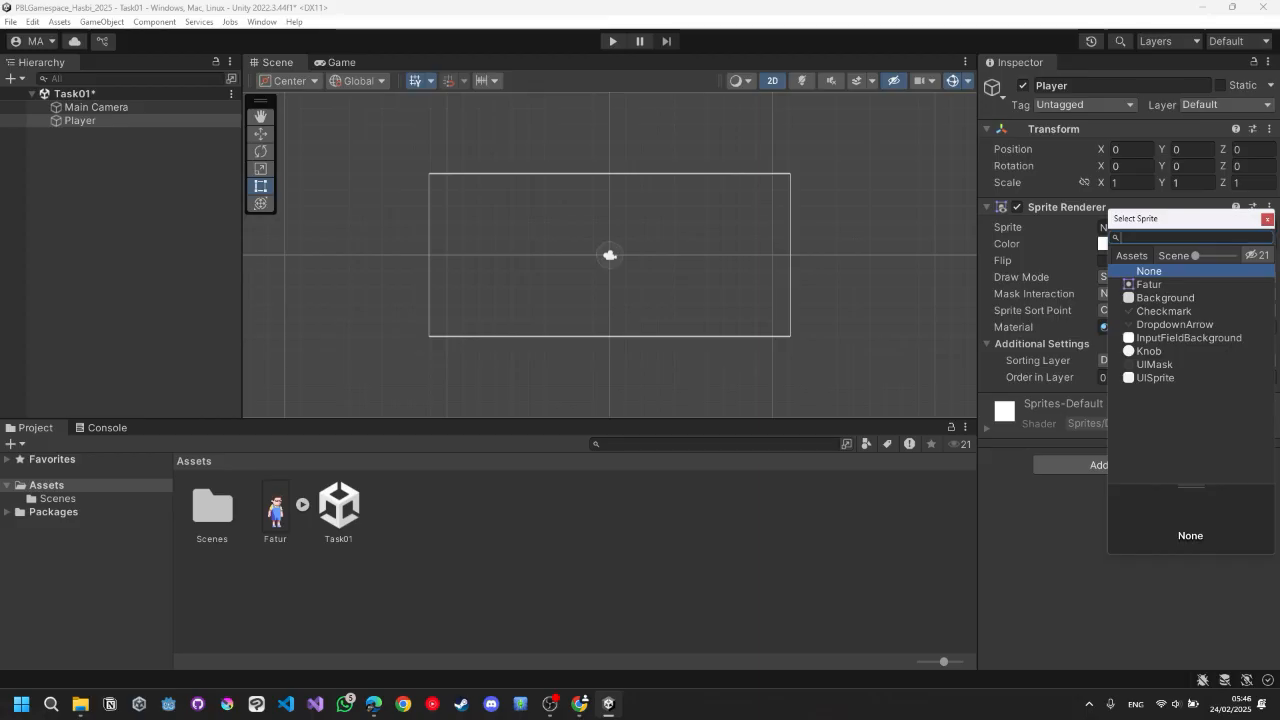
double_click(1149, 285)
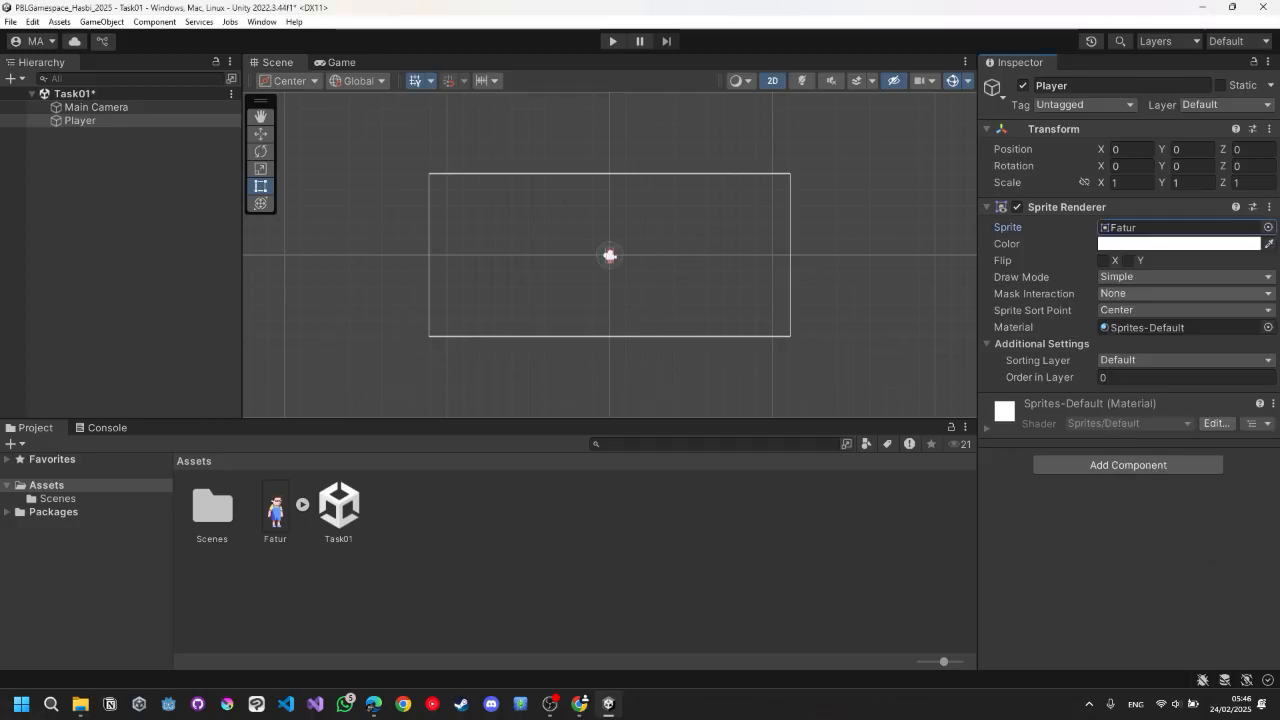
scroll(614, 261, "up", 20)
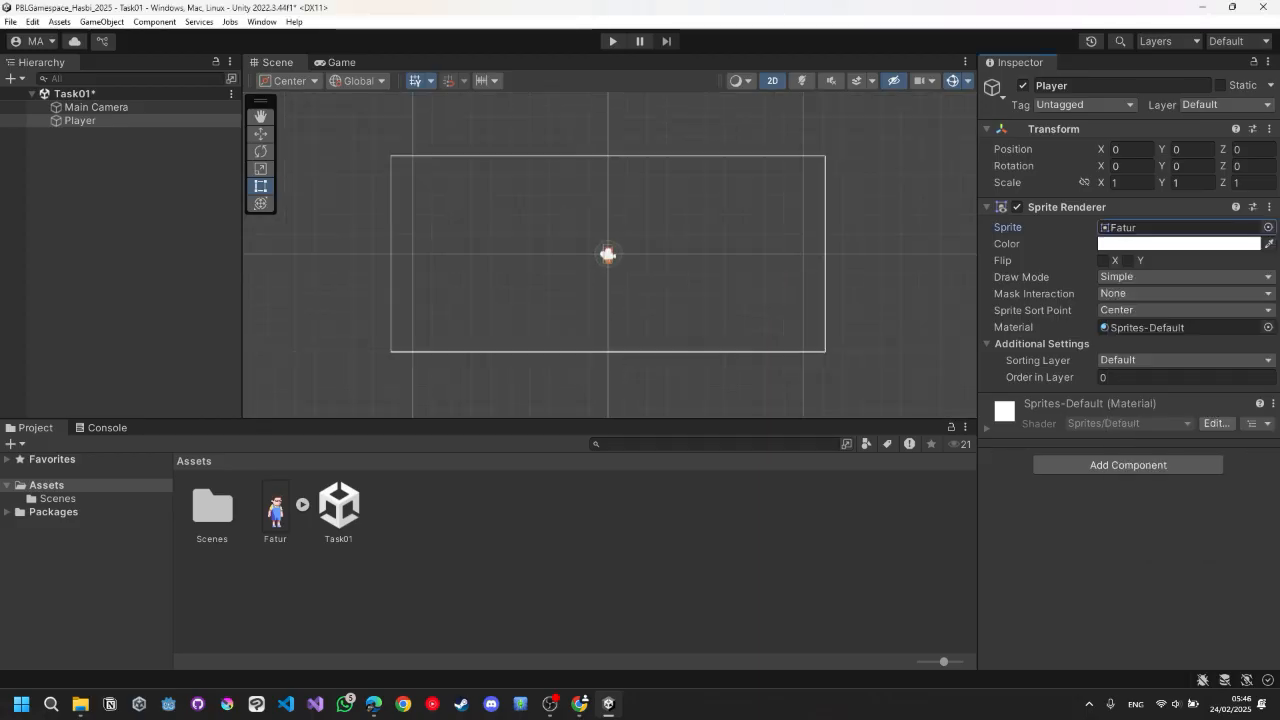
scroll(599, 248, "up", 10)
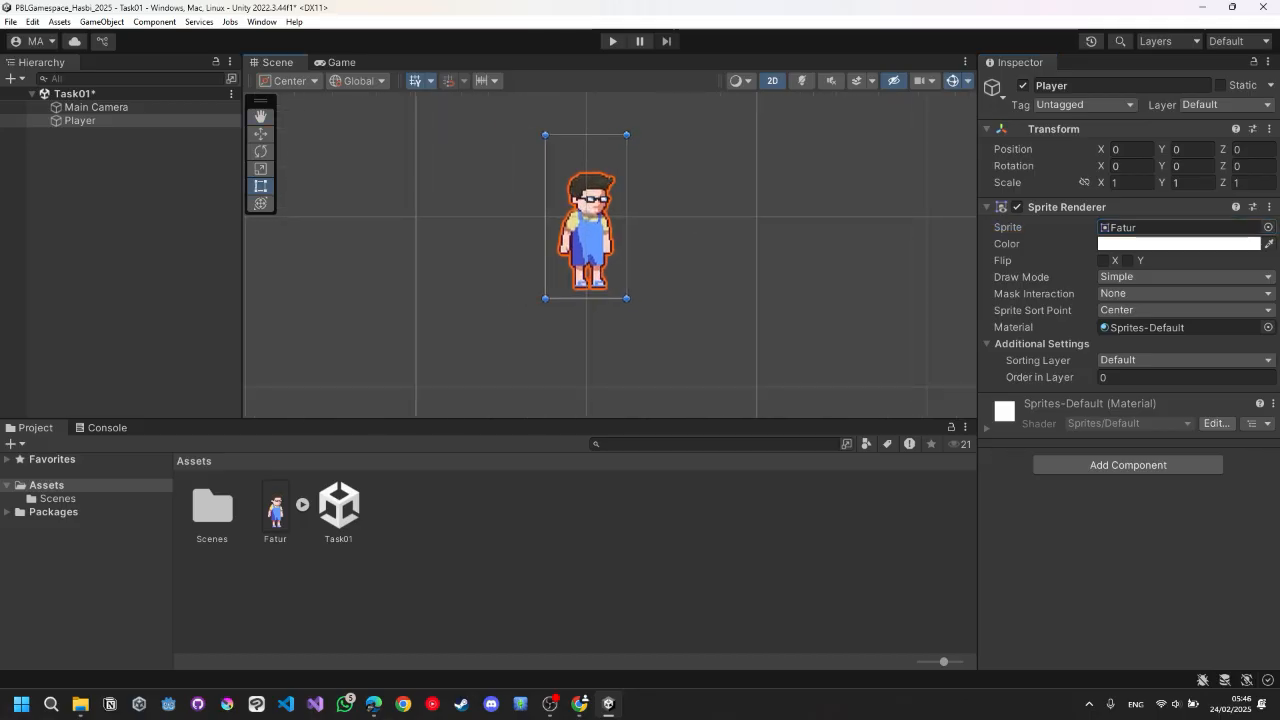
left_click(1178, 228)
key("Delete")
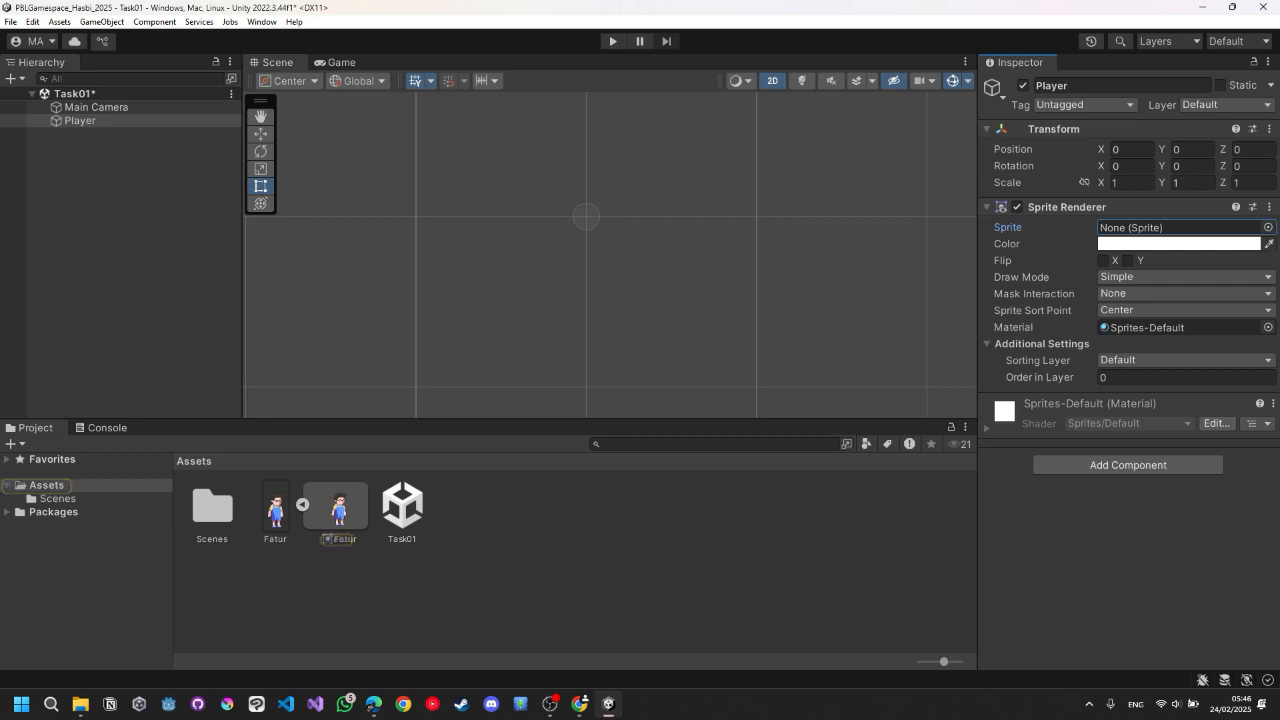
key("ctrl+z")
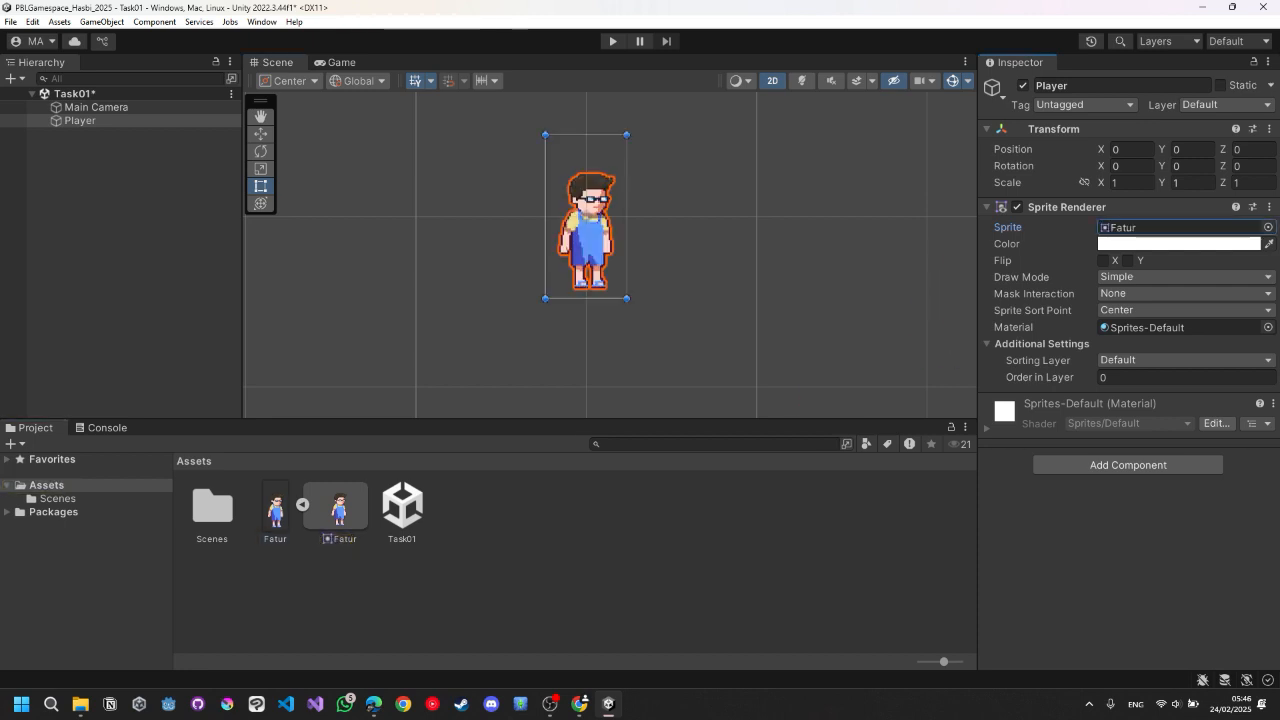
scroll(614, 234, "down", 10)
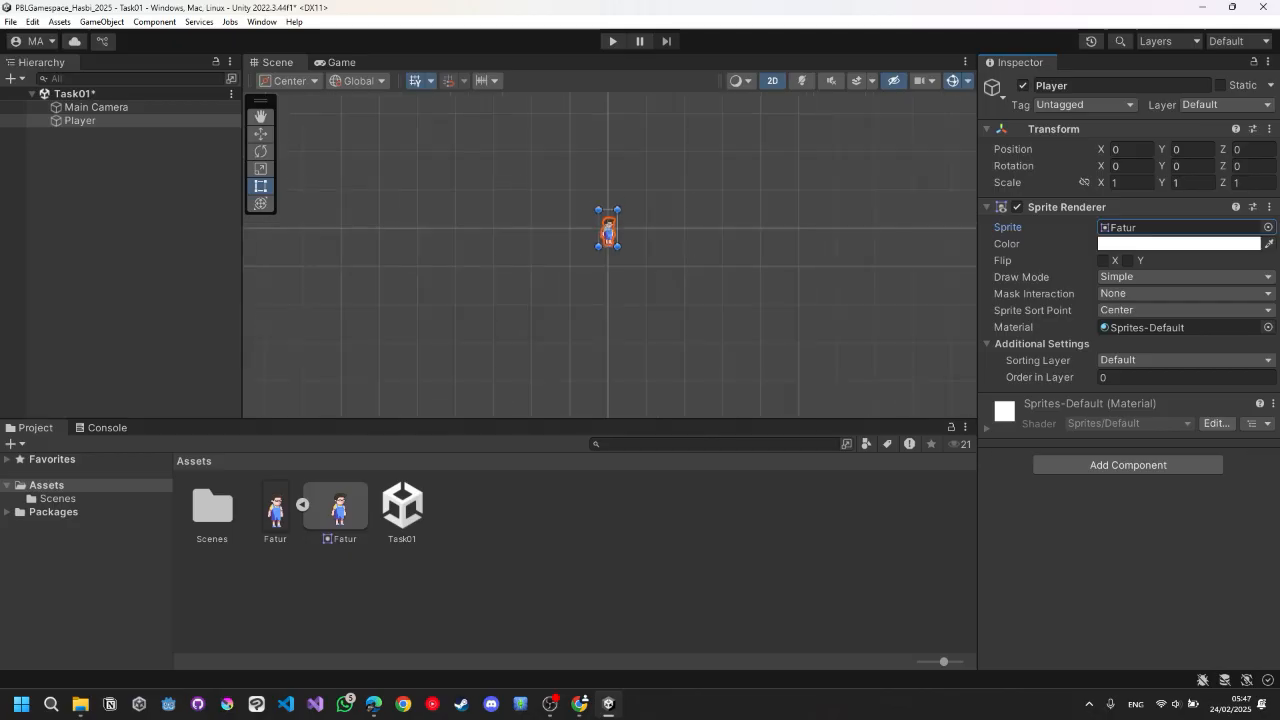
scroll(612, 215, "down", 2)
scroll(612, 215, "up", 8)
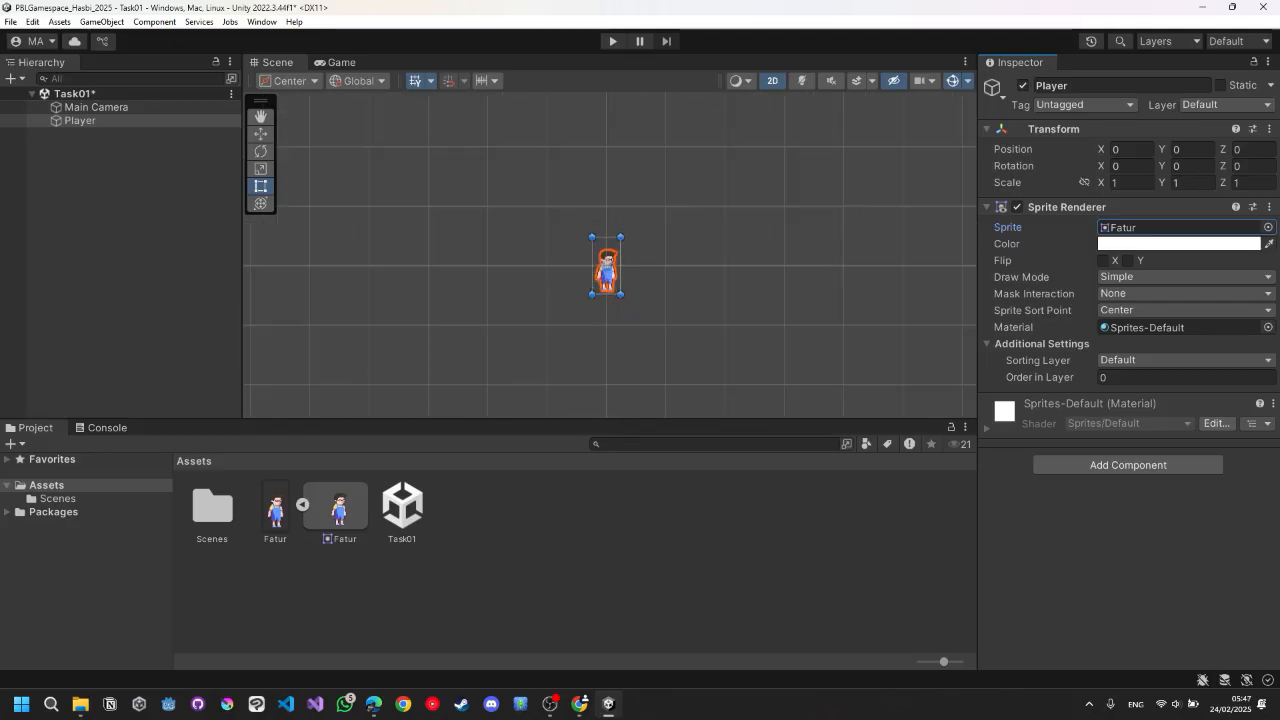
scroll(612, 301, "up", 2)
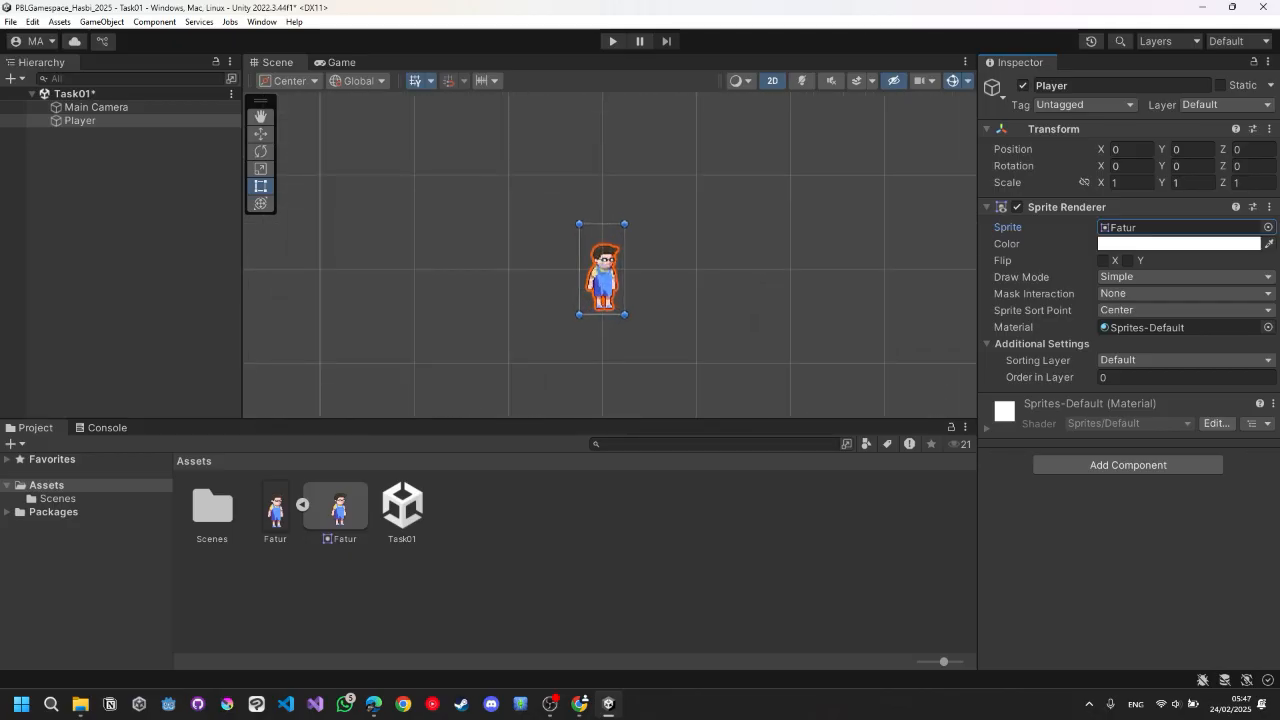
scroll(636, 262, "down", 5)
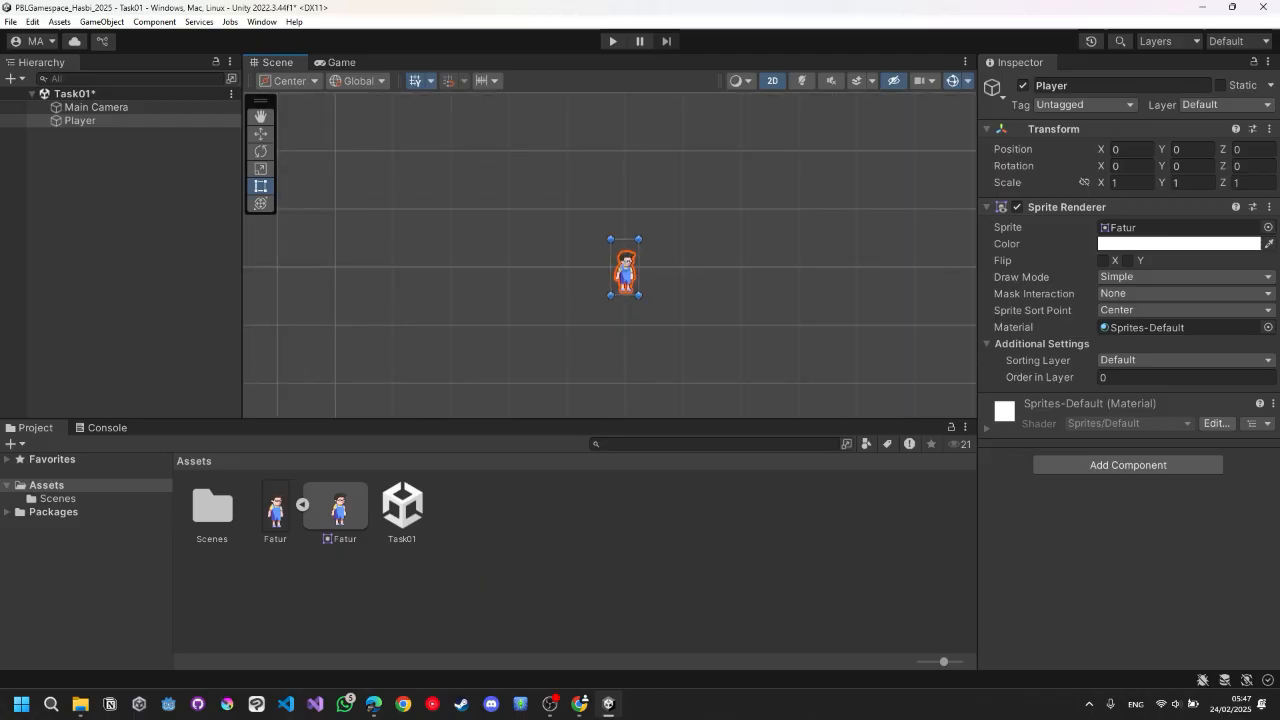
middle_click_drag(636, 264, 637, 262)
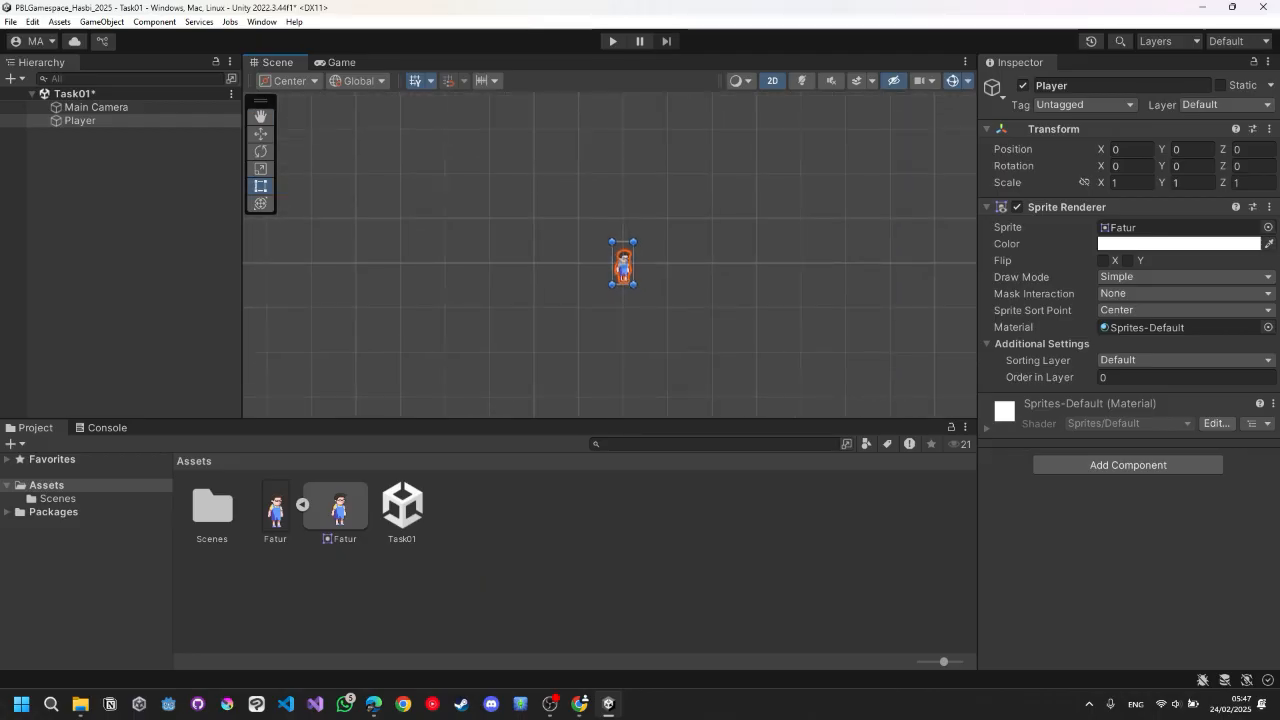
scroll(640, 263, "down", 6)
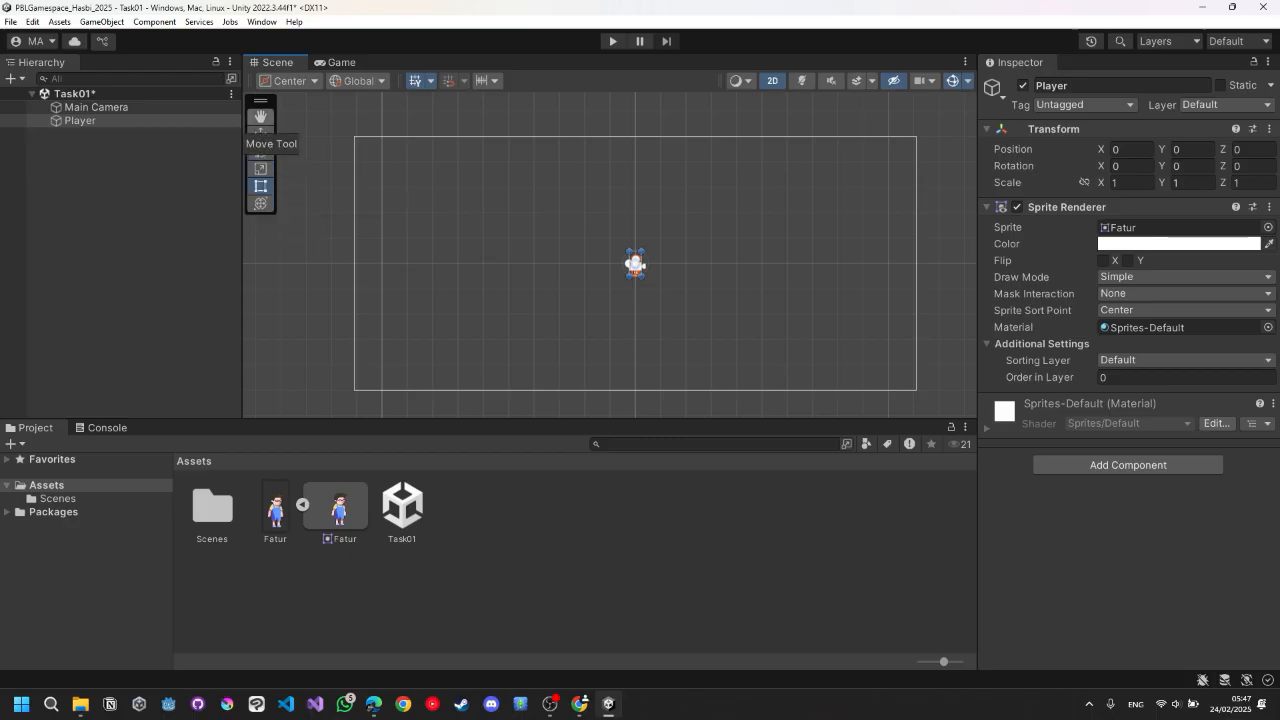
left_click(260, 117)
left_click_drag(635, 263, 567, 277)
scroll(567, 277, "up", 5)
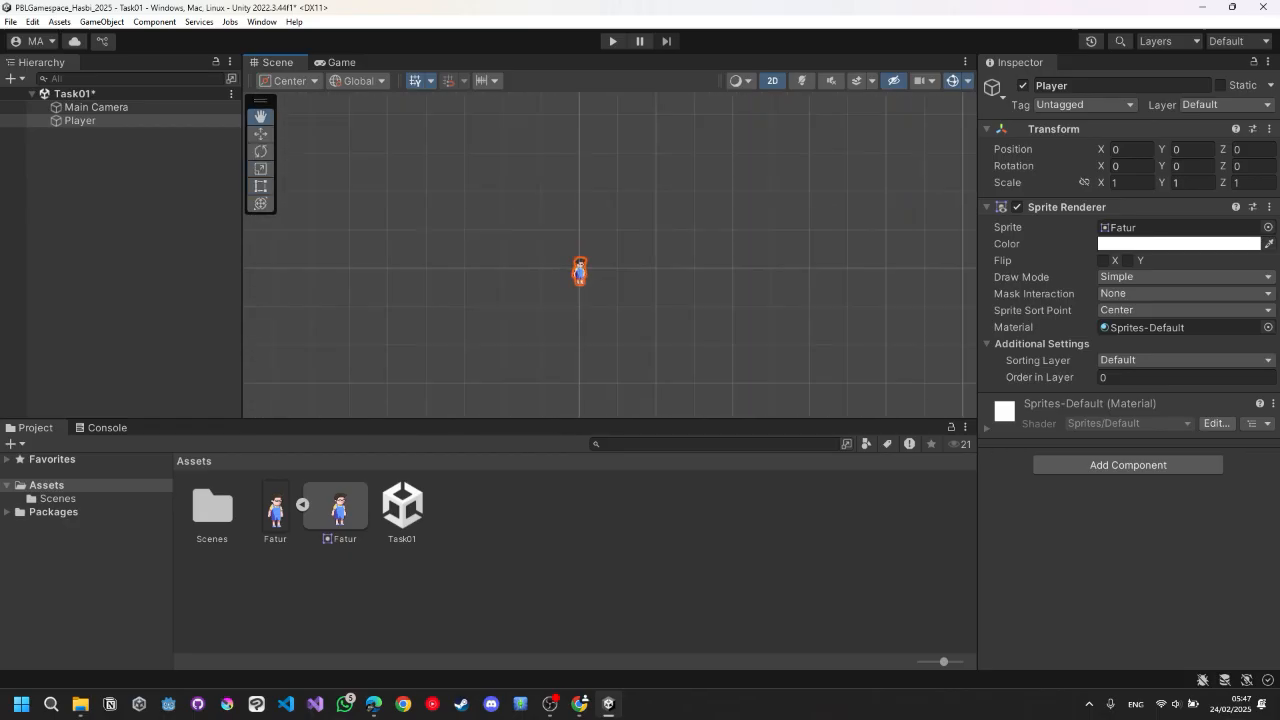
Nudge the Player's position slightly with the Move tool.
key("w")
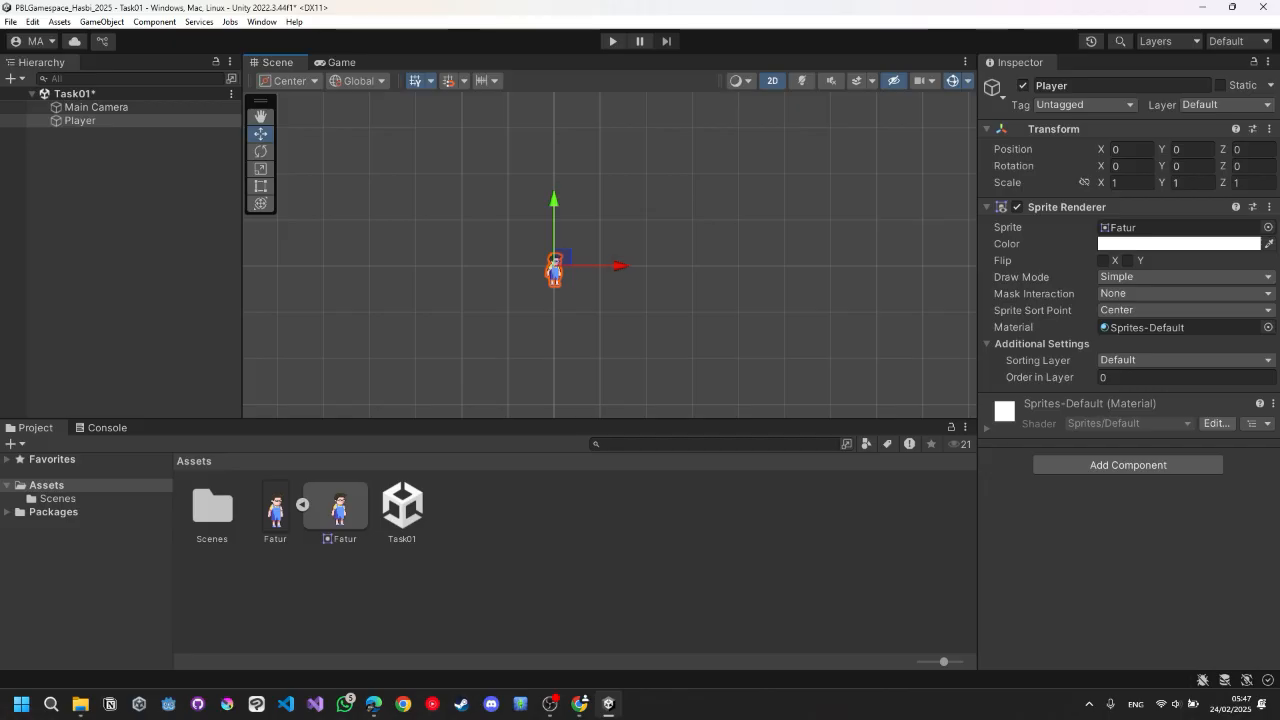
mouse_move(615, 266)
left_mouse_down()
mouse_move(547, 266)
mouse_move(632, 266)
mouse_move(618, 266)
left_mouse_up()
left_click_drag(557, 203, 557, 191)
left_click_drag(621, 254, 617, 254)
left_click_drag(555, 200, 555, 218)
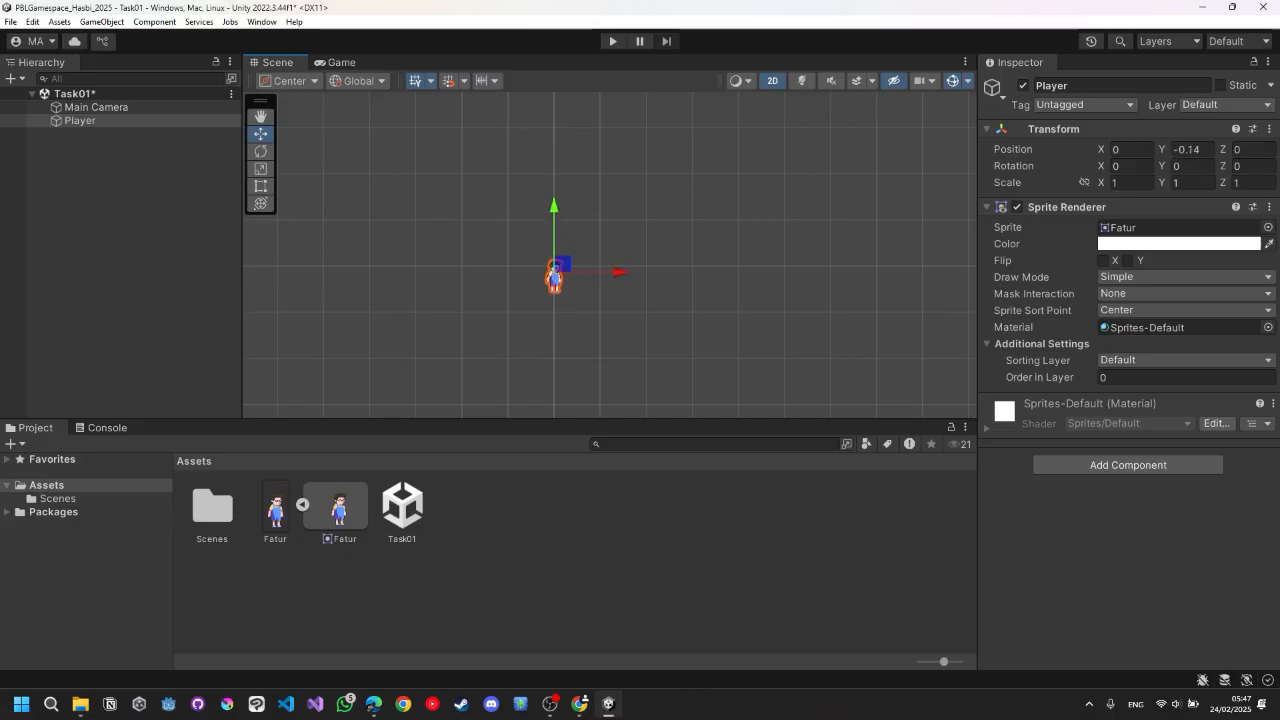
mouse_move(562, 265)
left_mouse_down()
mouse_move(556, 243)
mouse_move(561, 255)
left_mouse_up()
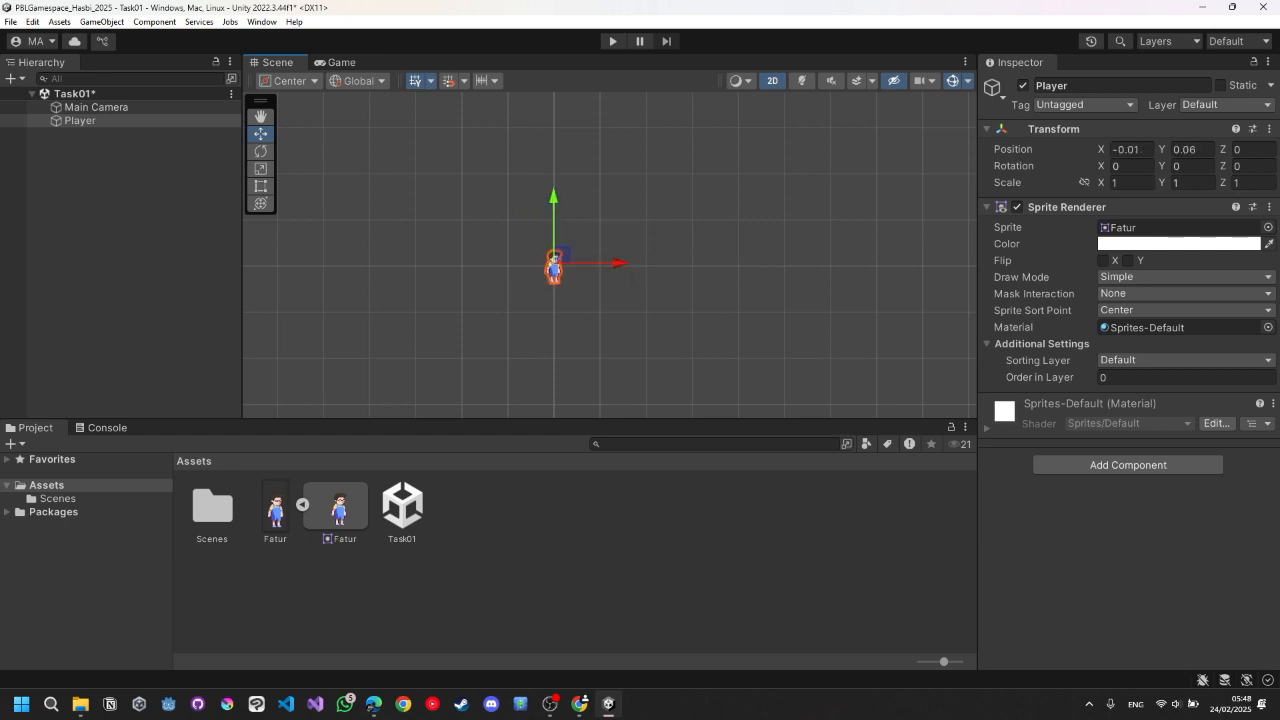
Rotate the Player with the Rotate tool and reset its Transform component.
key("e")
mouse_move(583, 204)
left_mouse_down()
mouse_move(632, 234)
mouse_move(600, 216)
mouse_move(620, 269)
mouse_move(612, 294)
mouse_move(561, 330)
mouse_move(486, 255)
mouse_move(538, 197)
mouse_move(599, 216)
left_mouse_up()
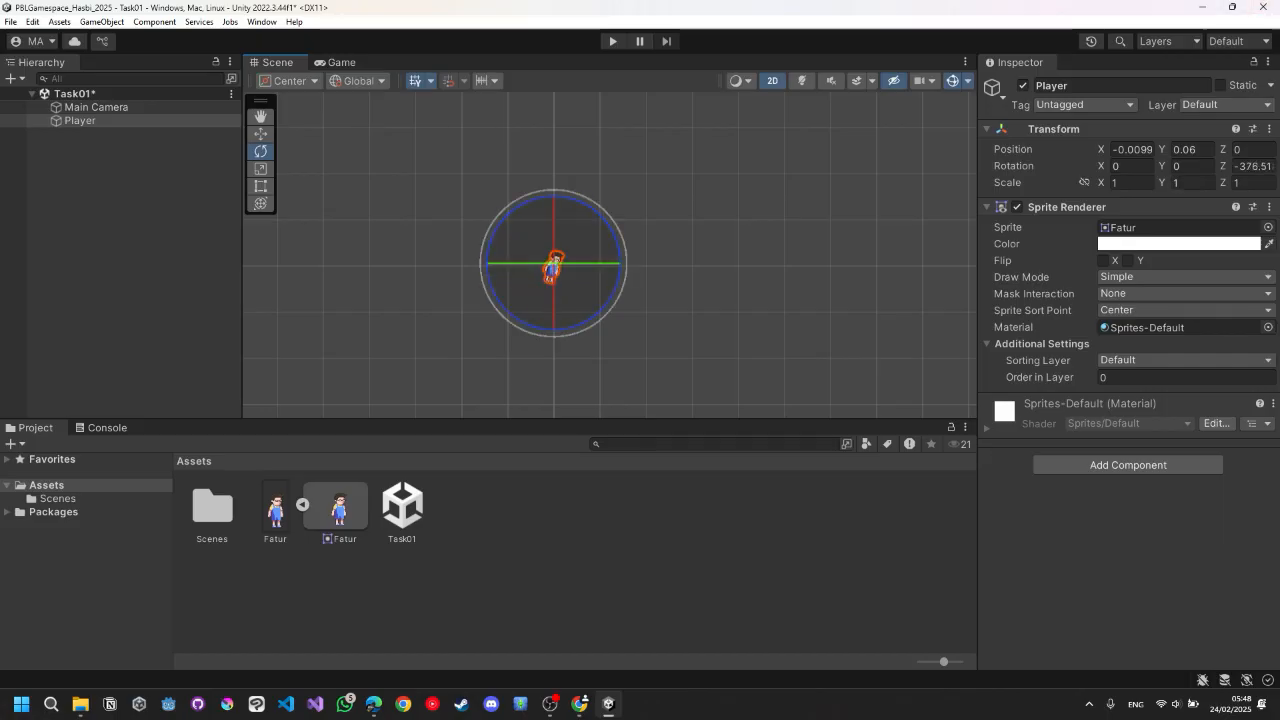
left_click(1269, 129)
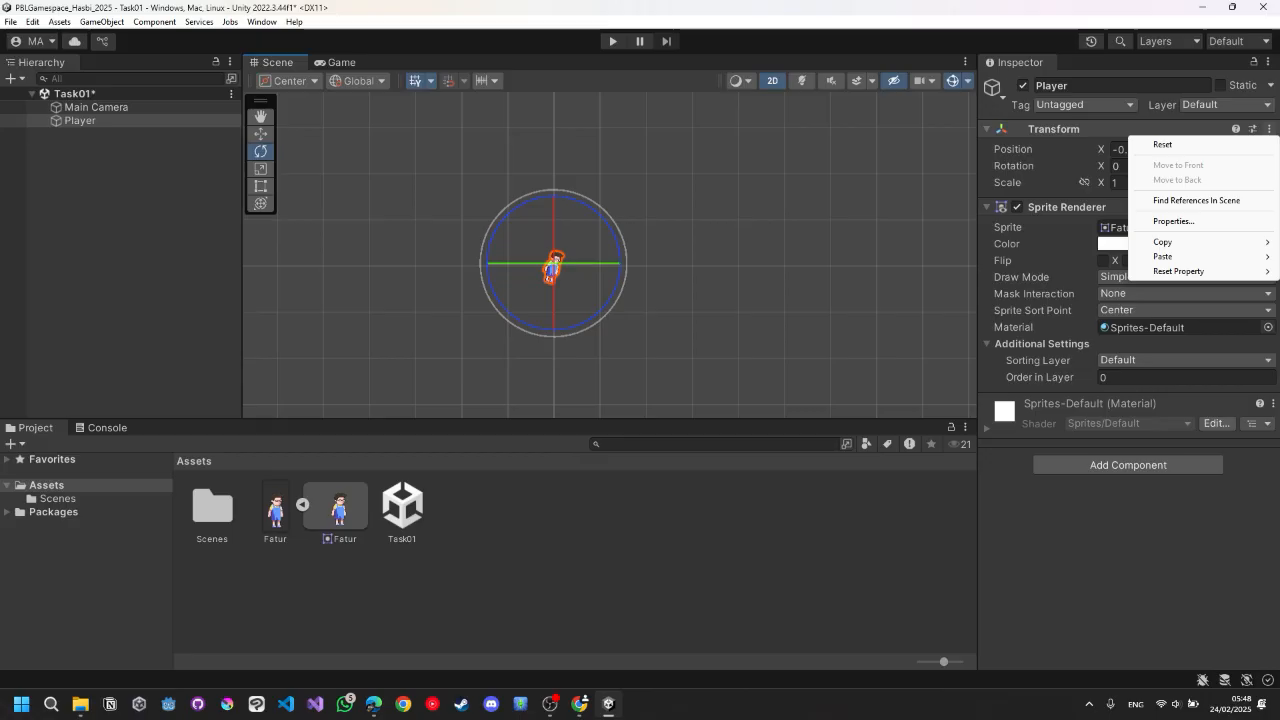
left_click(1163, 145)
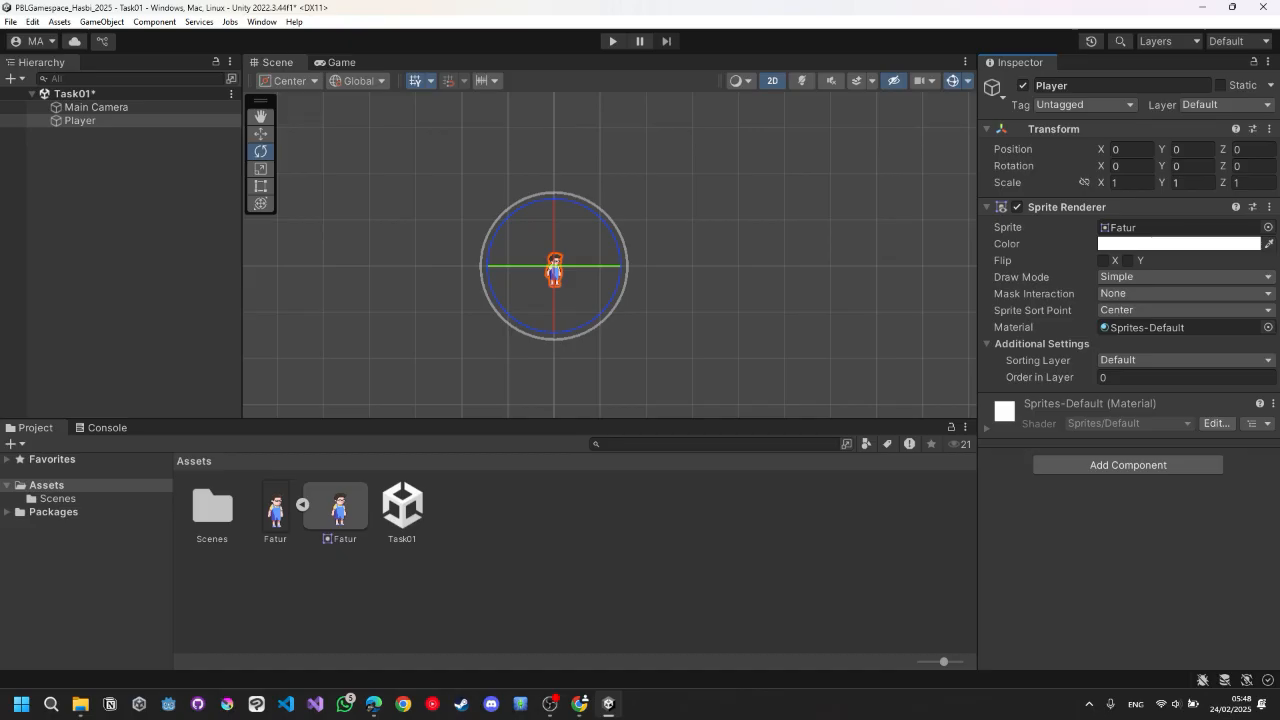
scroll(495, 235, "down", 5)
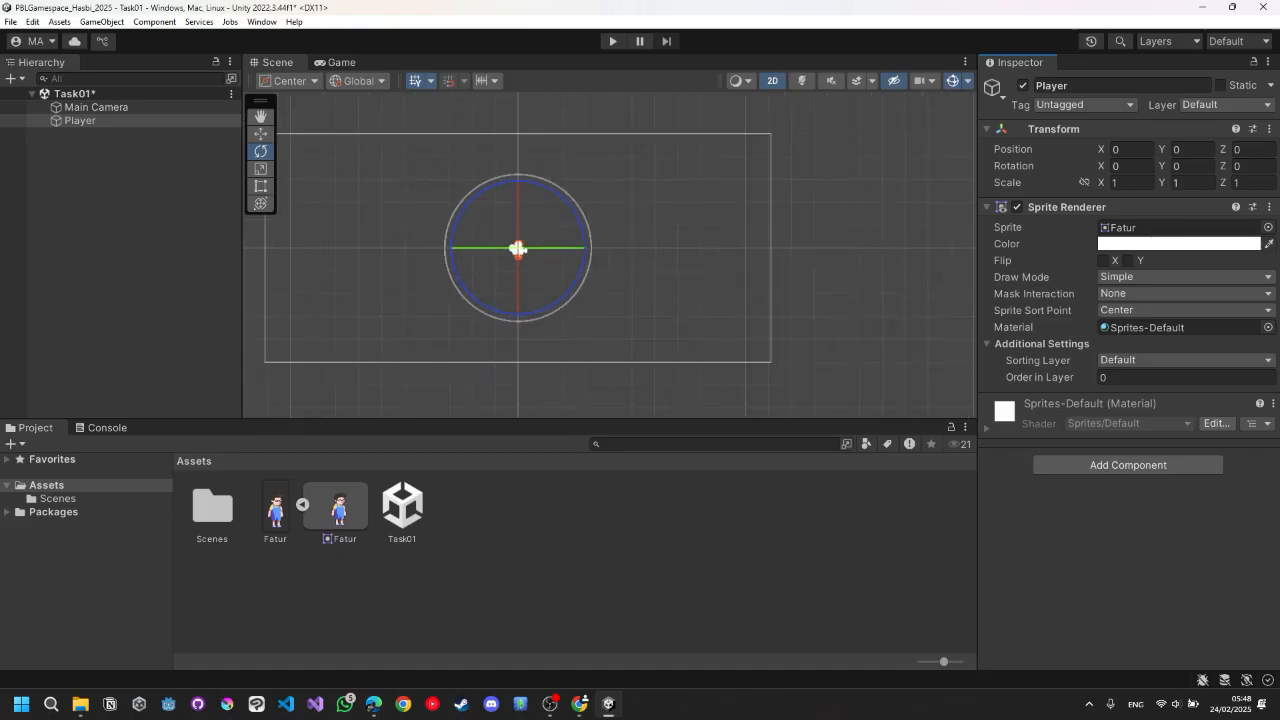
left_click(261, 117)
left_click_drag(470, 230, 514, 248)
Set the Game view to the Full HD (1920x1080) aspect at 1x scale, returning to the Scene view.
left_click(341, 62)
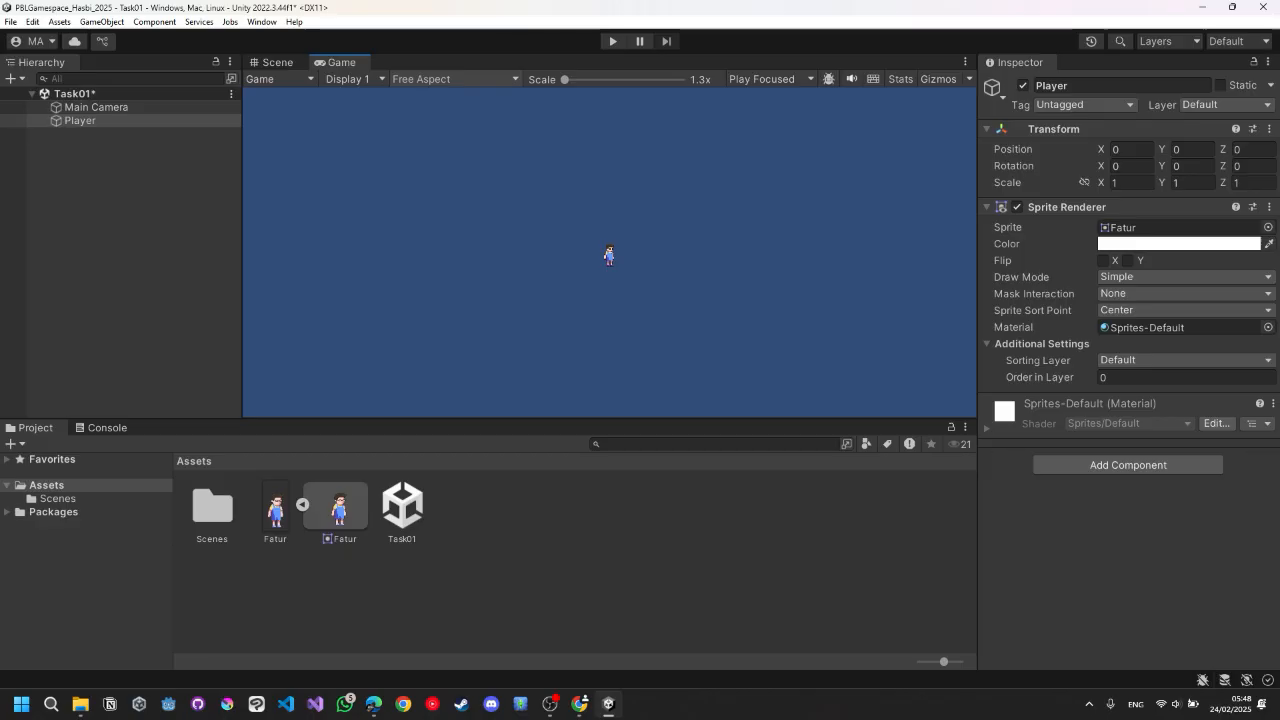
left_click(455, 79)
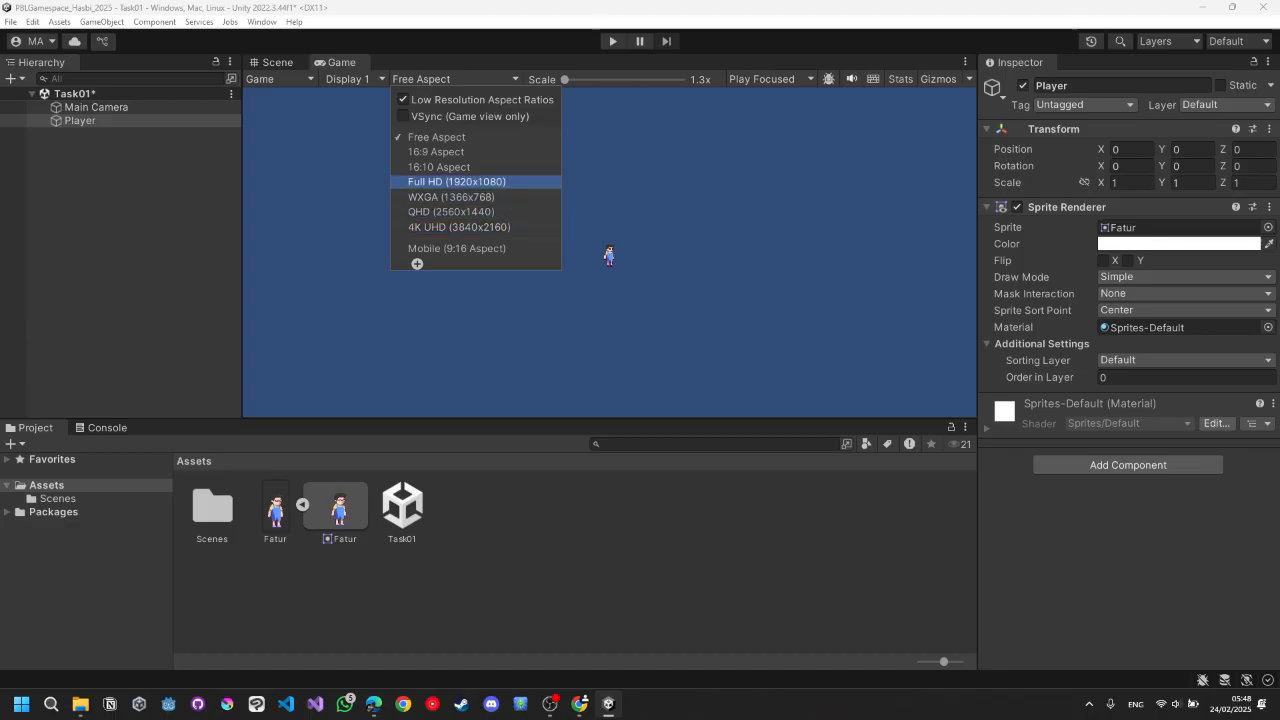
left_click(456, 181)
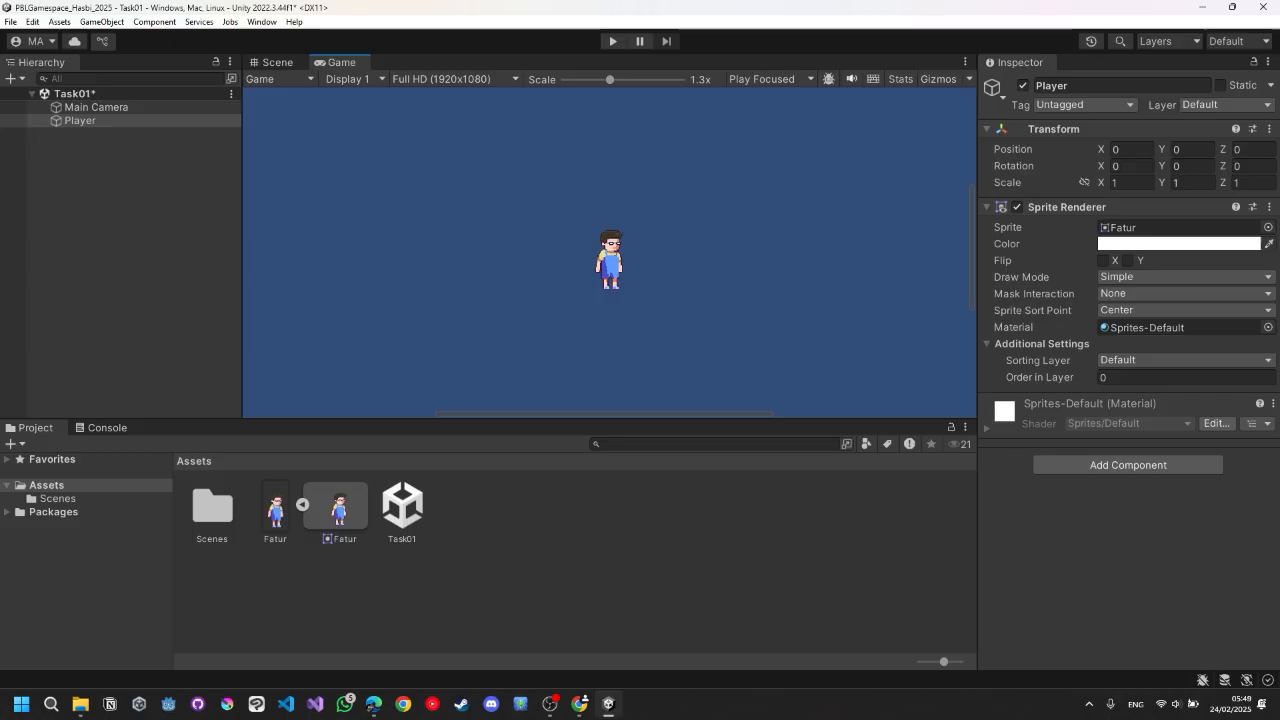
left_click_drag(610, 79, 600, 79)
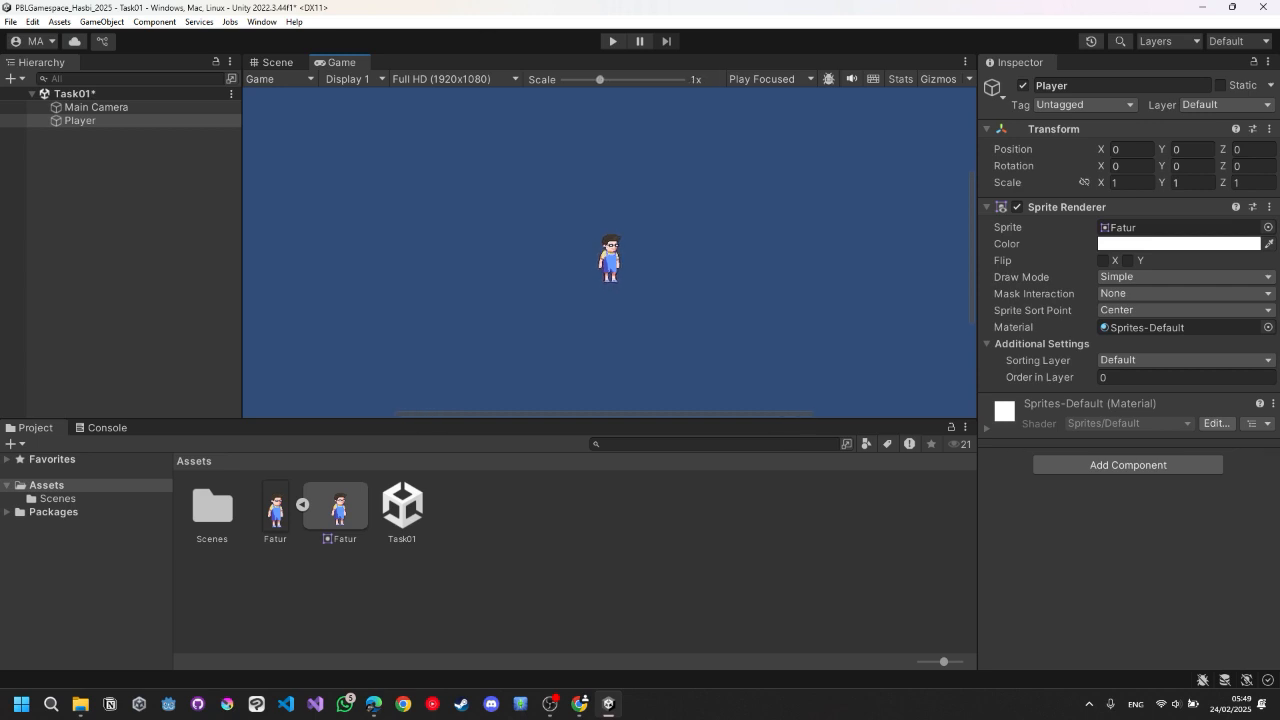
left_click(277, 62)
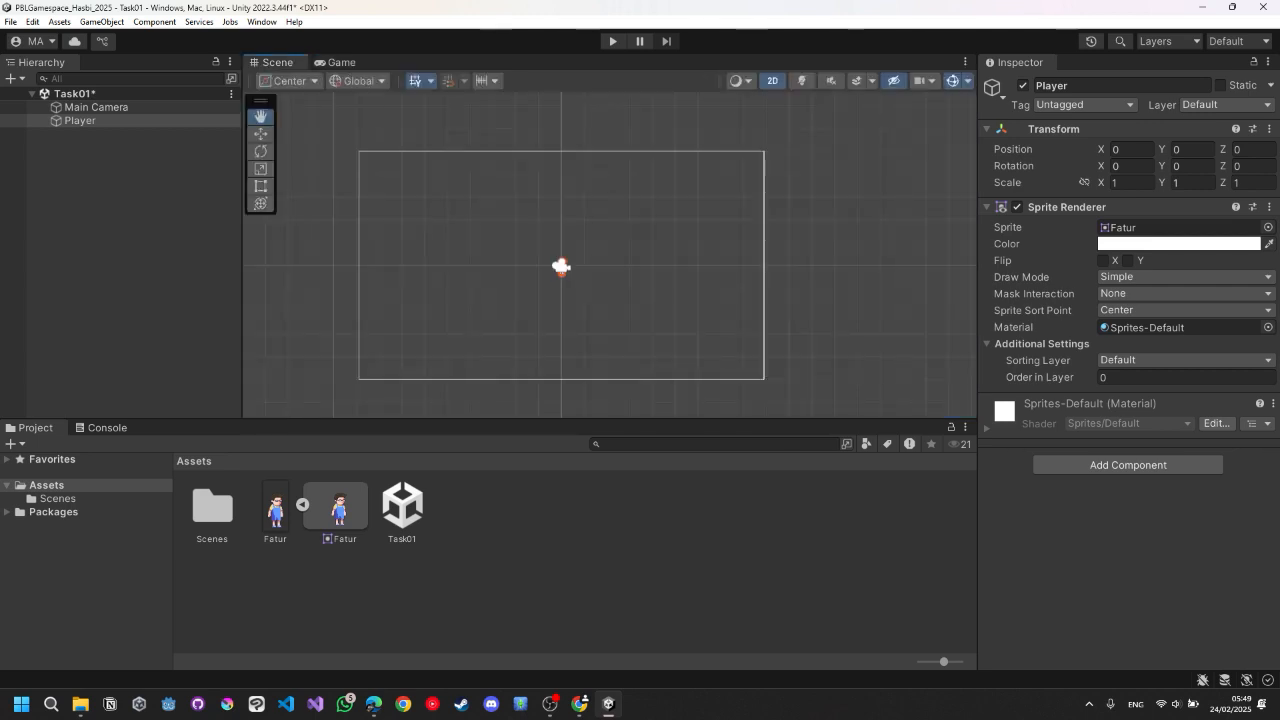
scroll(547, 262, "up", 4)
scroll(612, 358, "down", 2)
scroll(612, 358, "up", 7)
left_click_drag(612, 300, 598, 307)
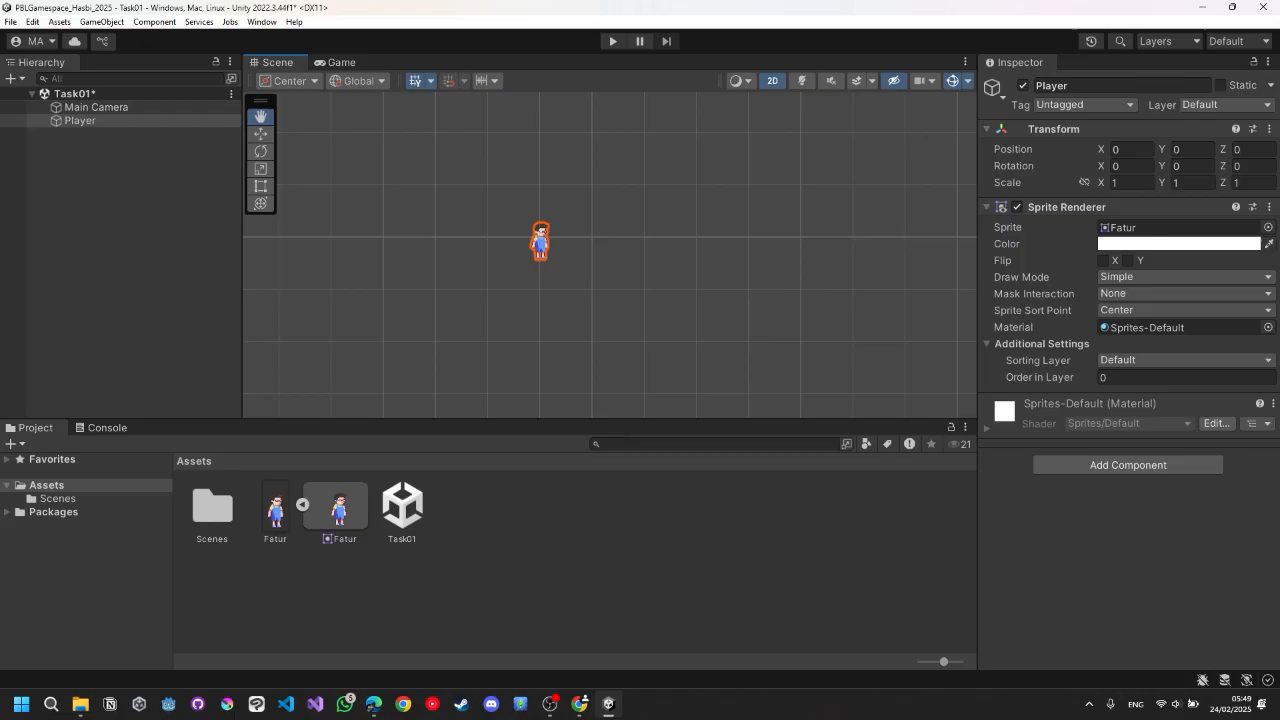
left_click_drag(598, 307, 642, 315)
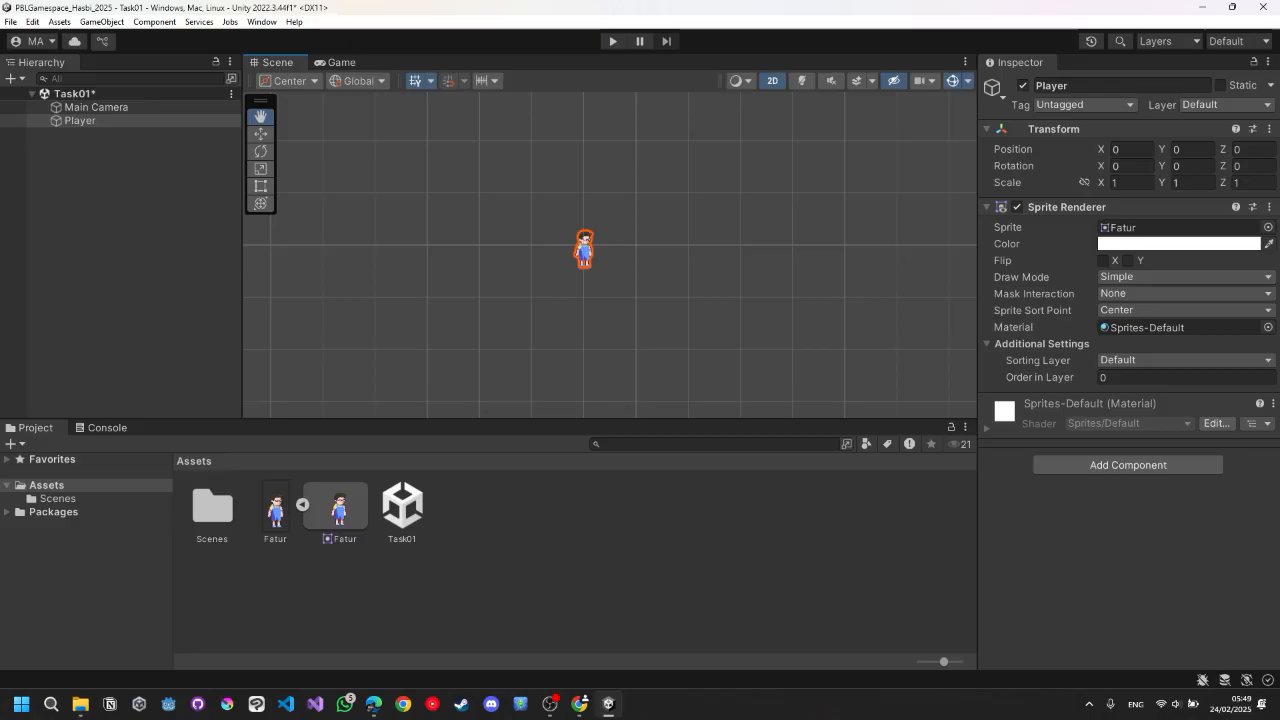
Switch to the Google Slides presentation and advance two slides to the Tugas 01 assignment list.
key("alt+Tab")
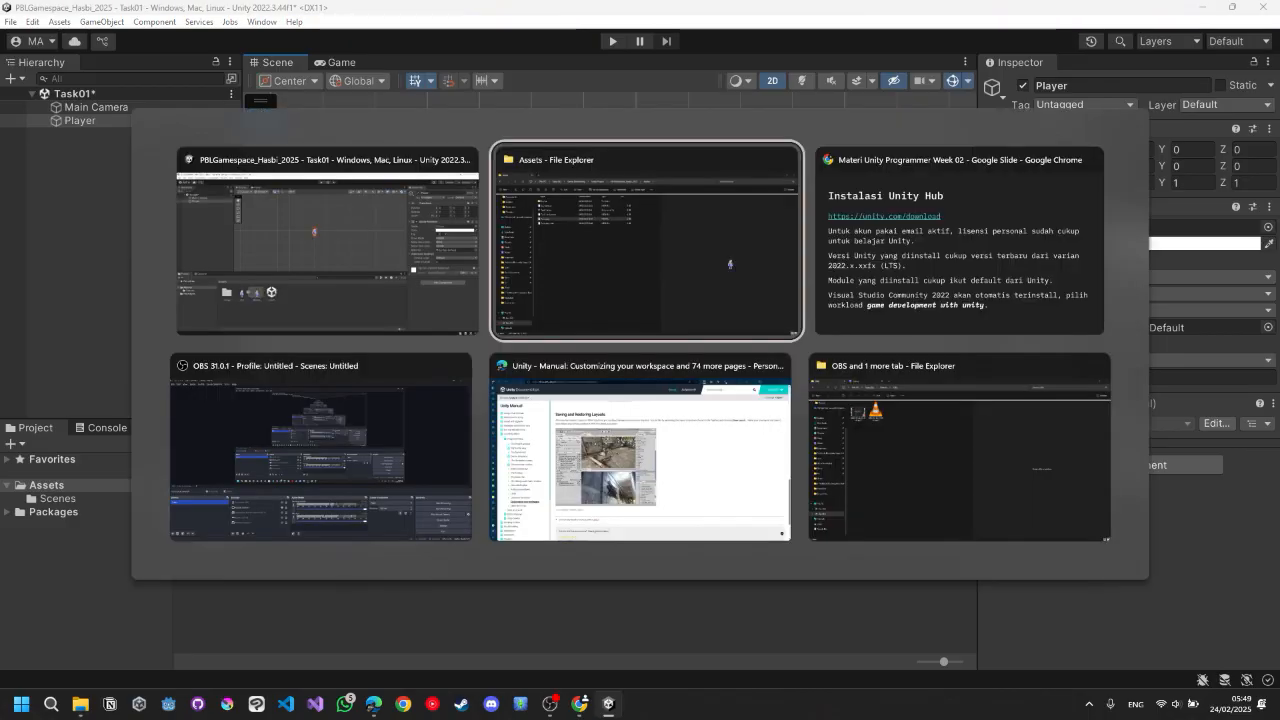
key("alt+Tab")
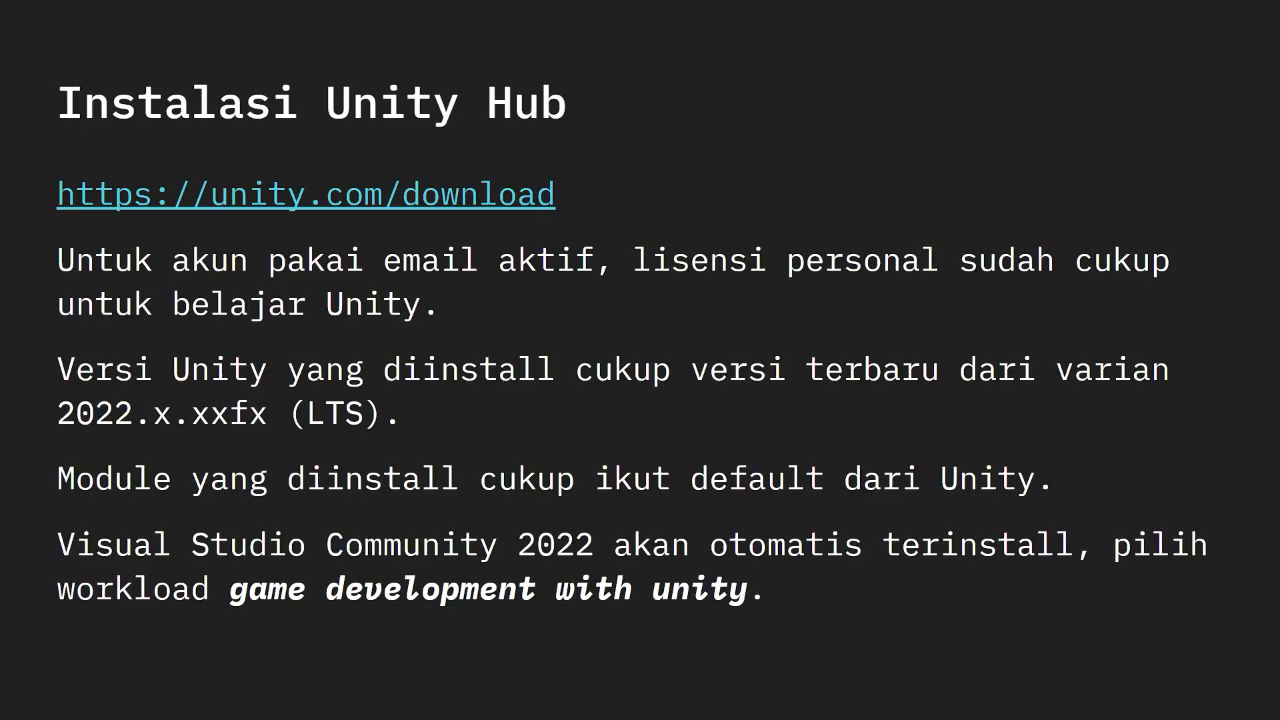
key("Right")
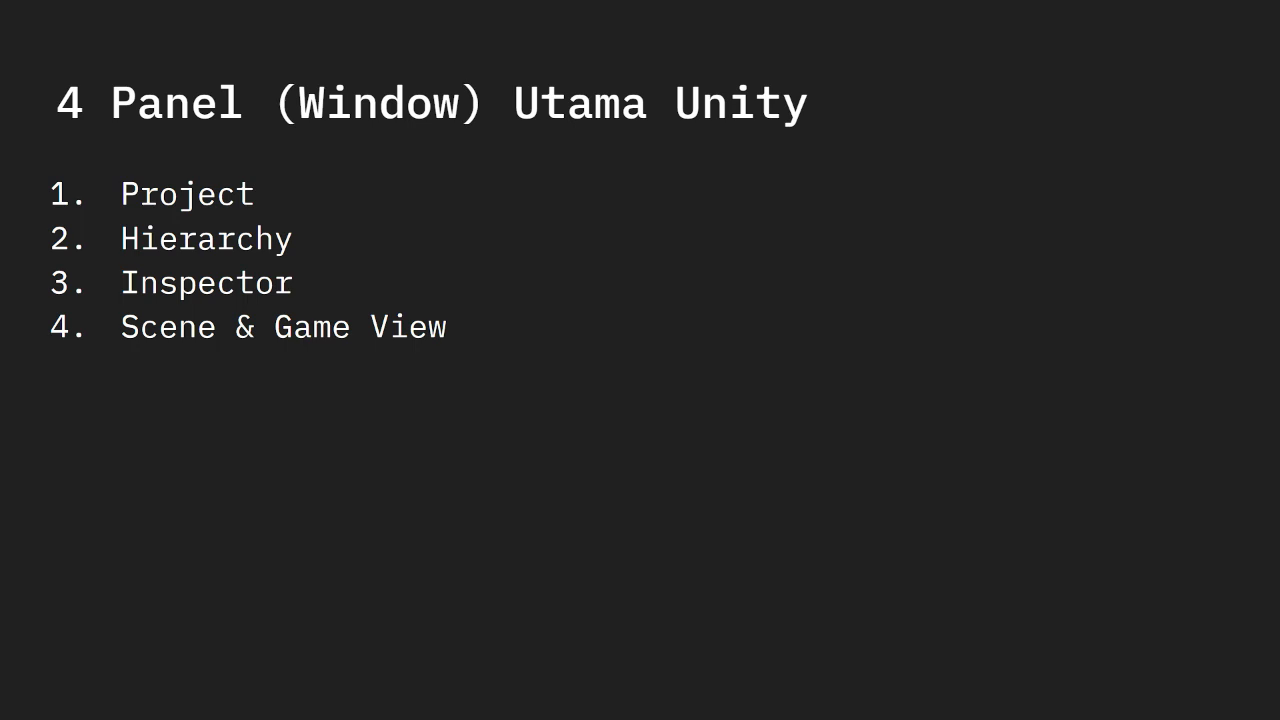
key("Right")
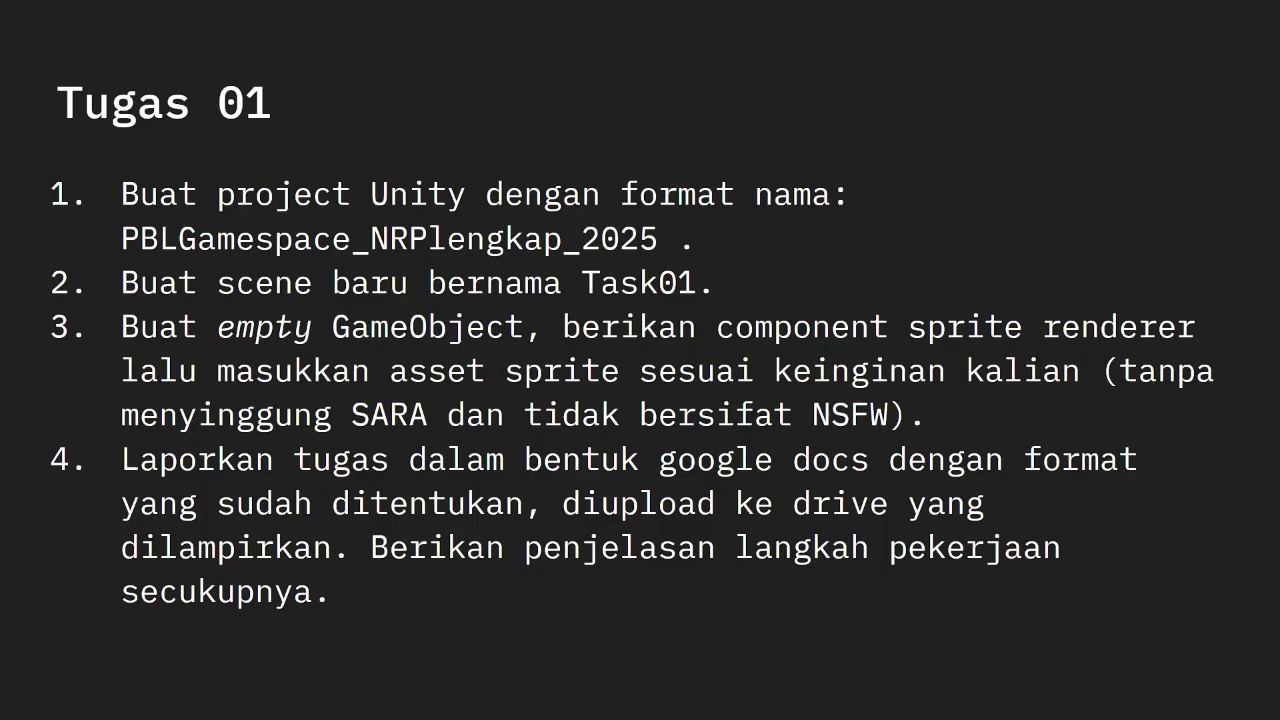